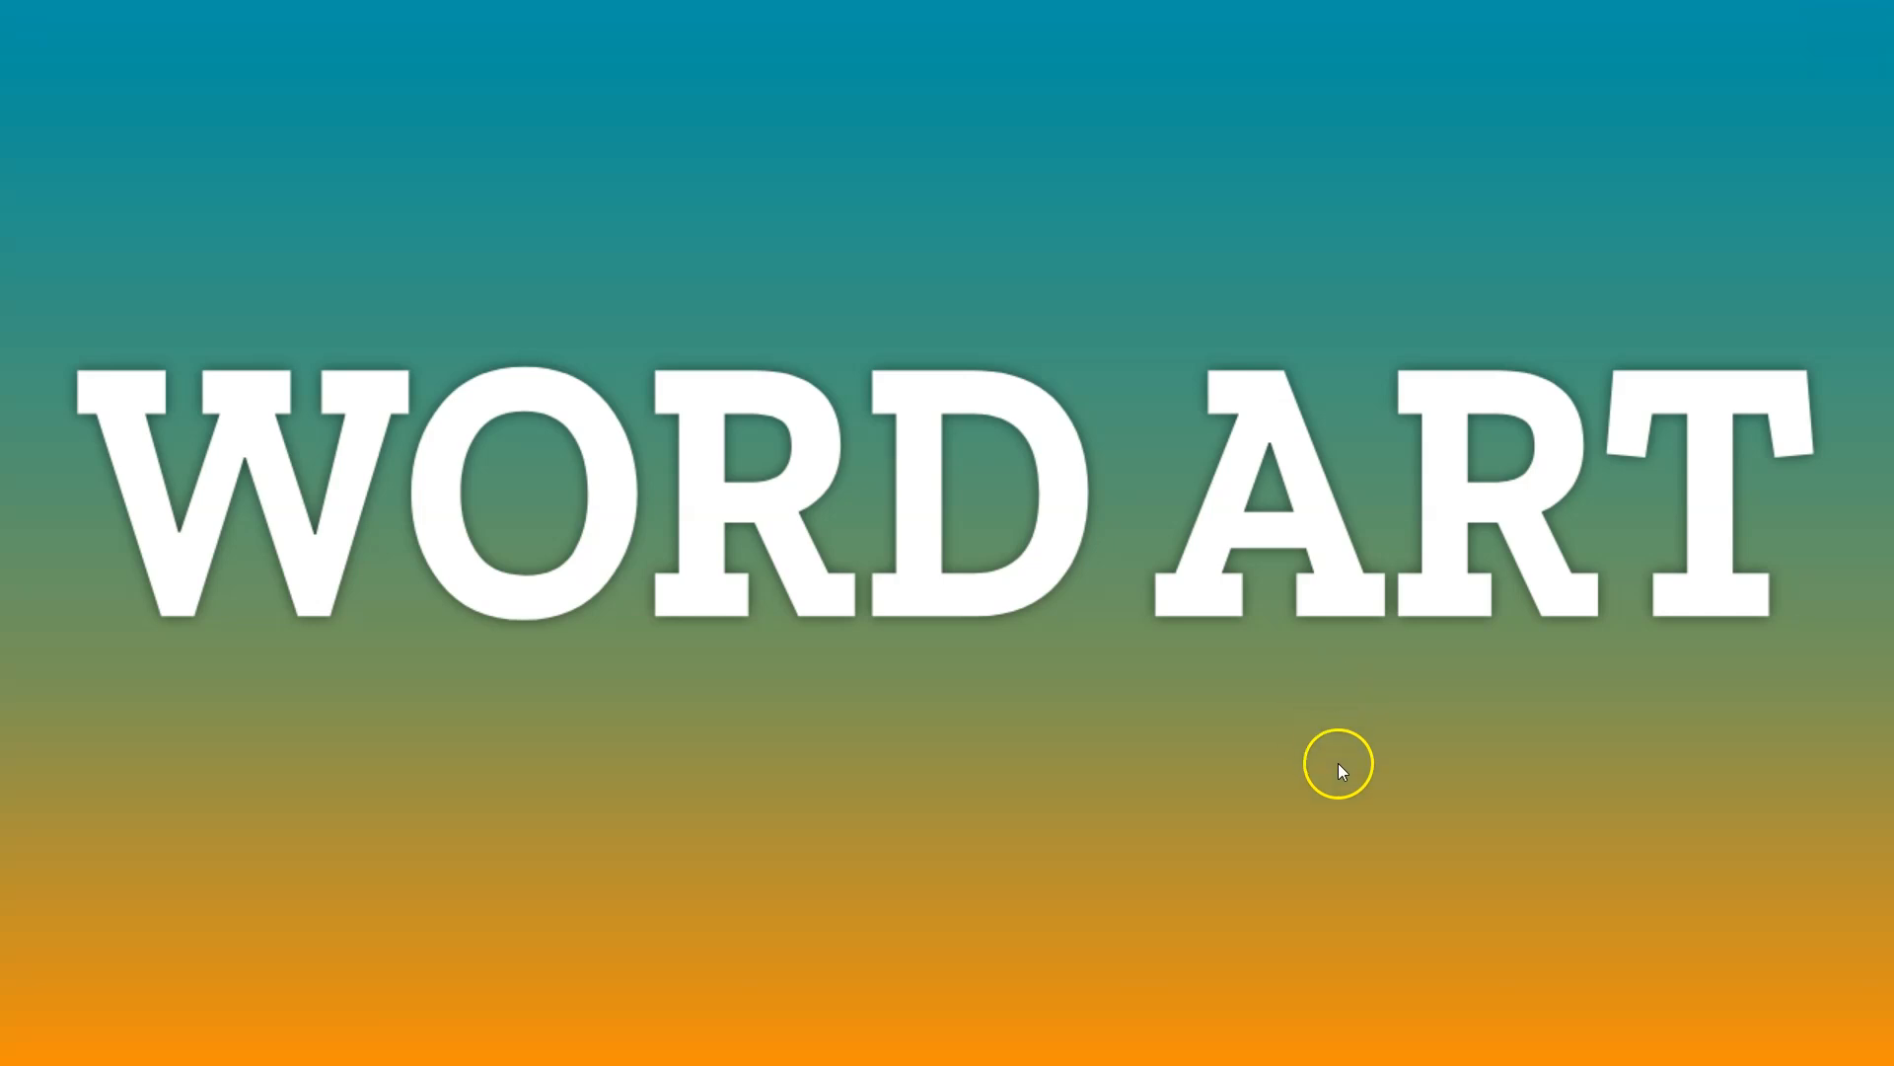
{"action": "key", "text": "Left"}
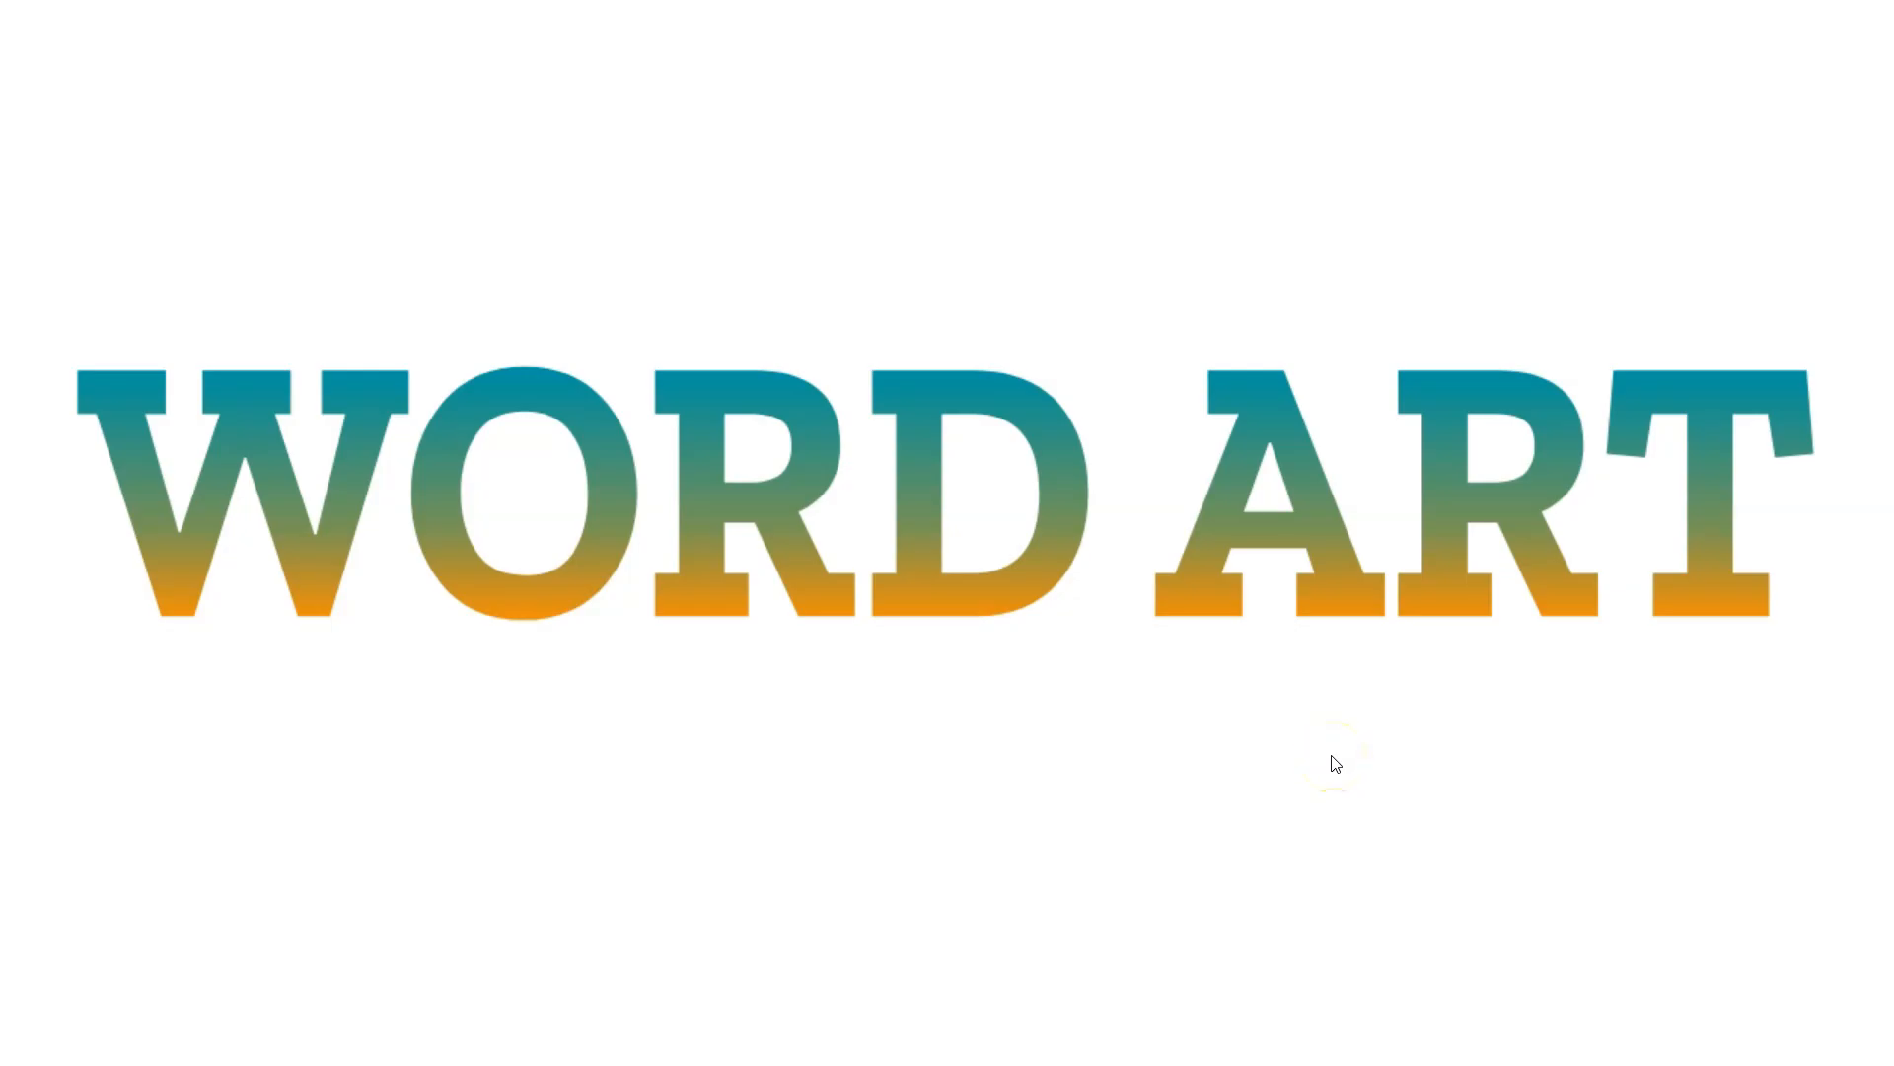
{"action": "left_click", "coordinate": [1333, 757]}
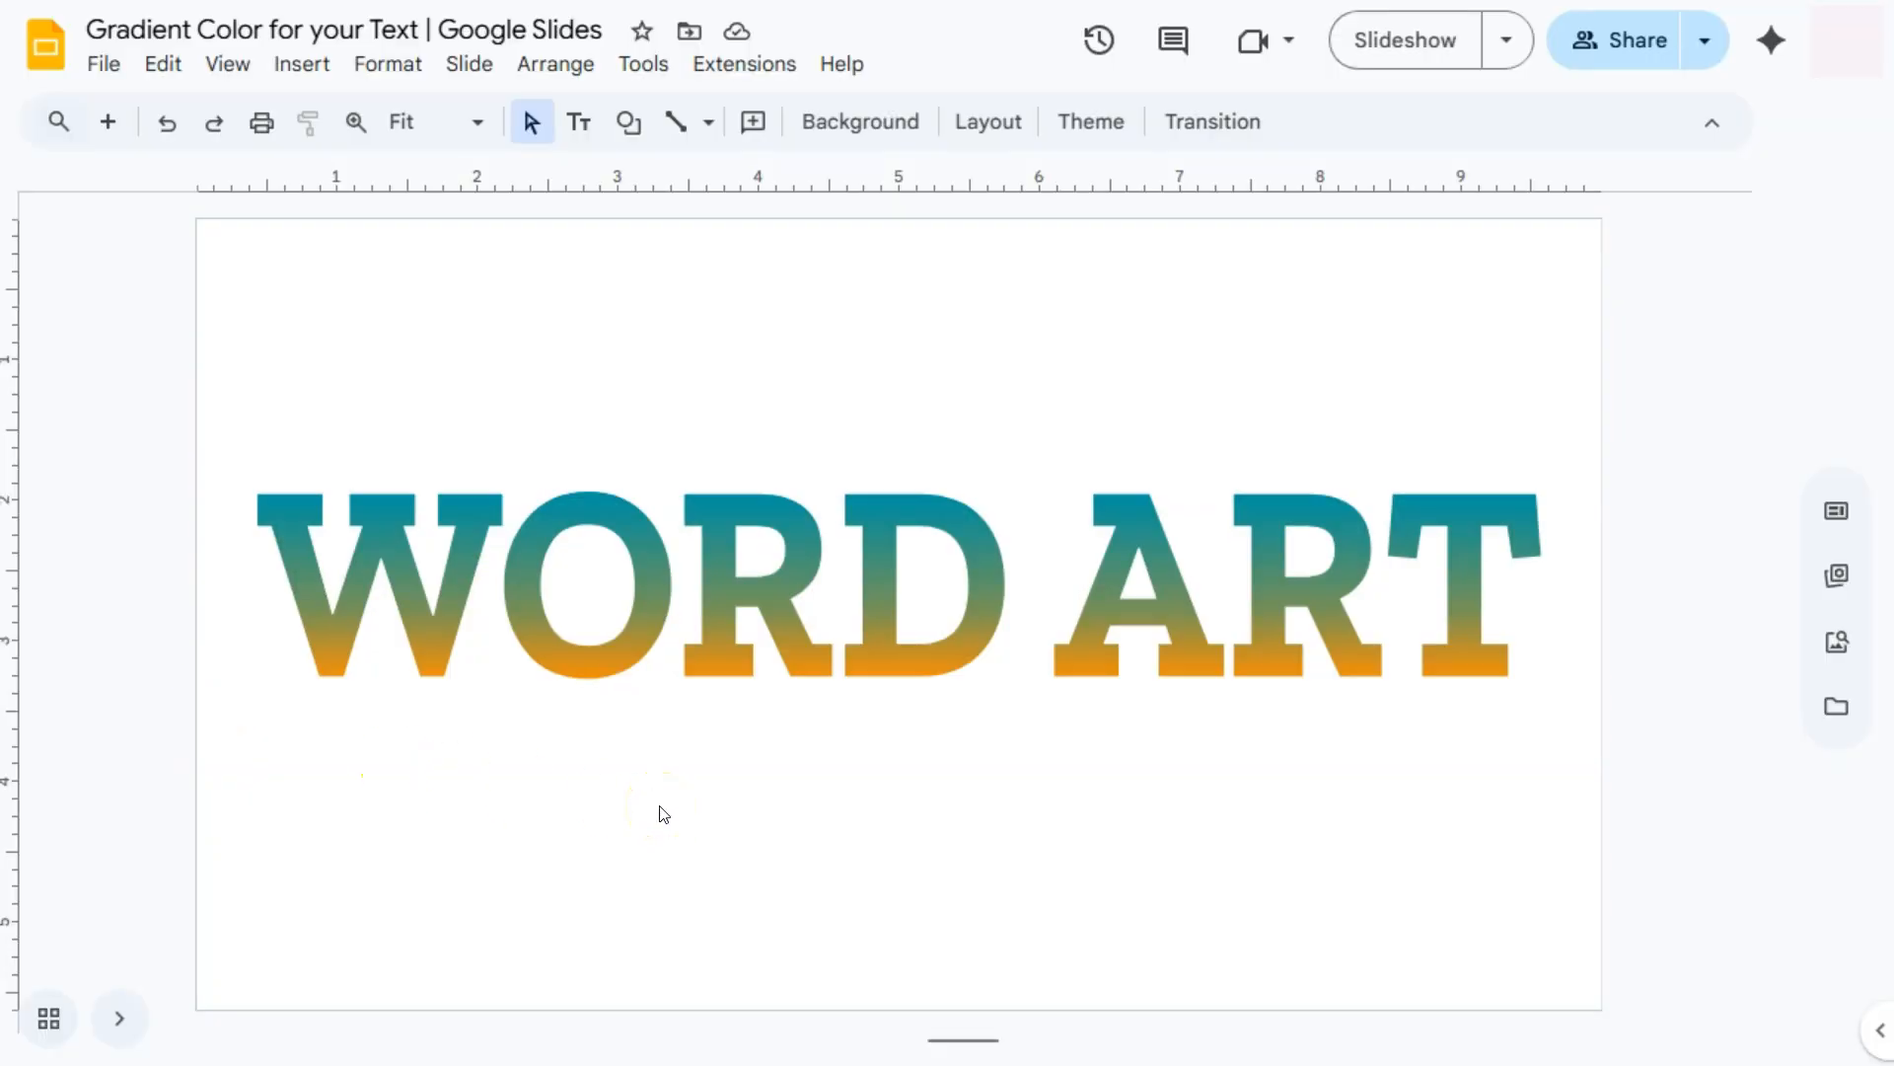
{"action": "left_click", "coordinate": [661, 804]}
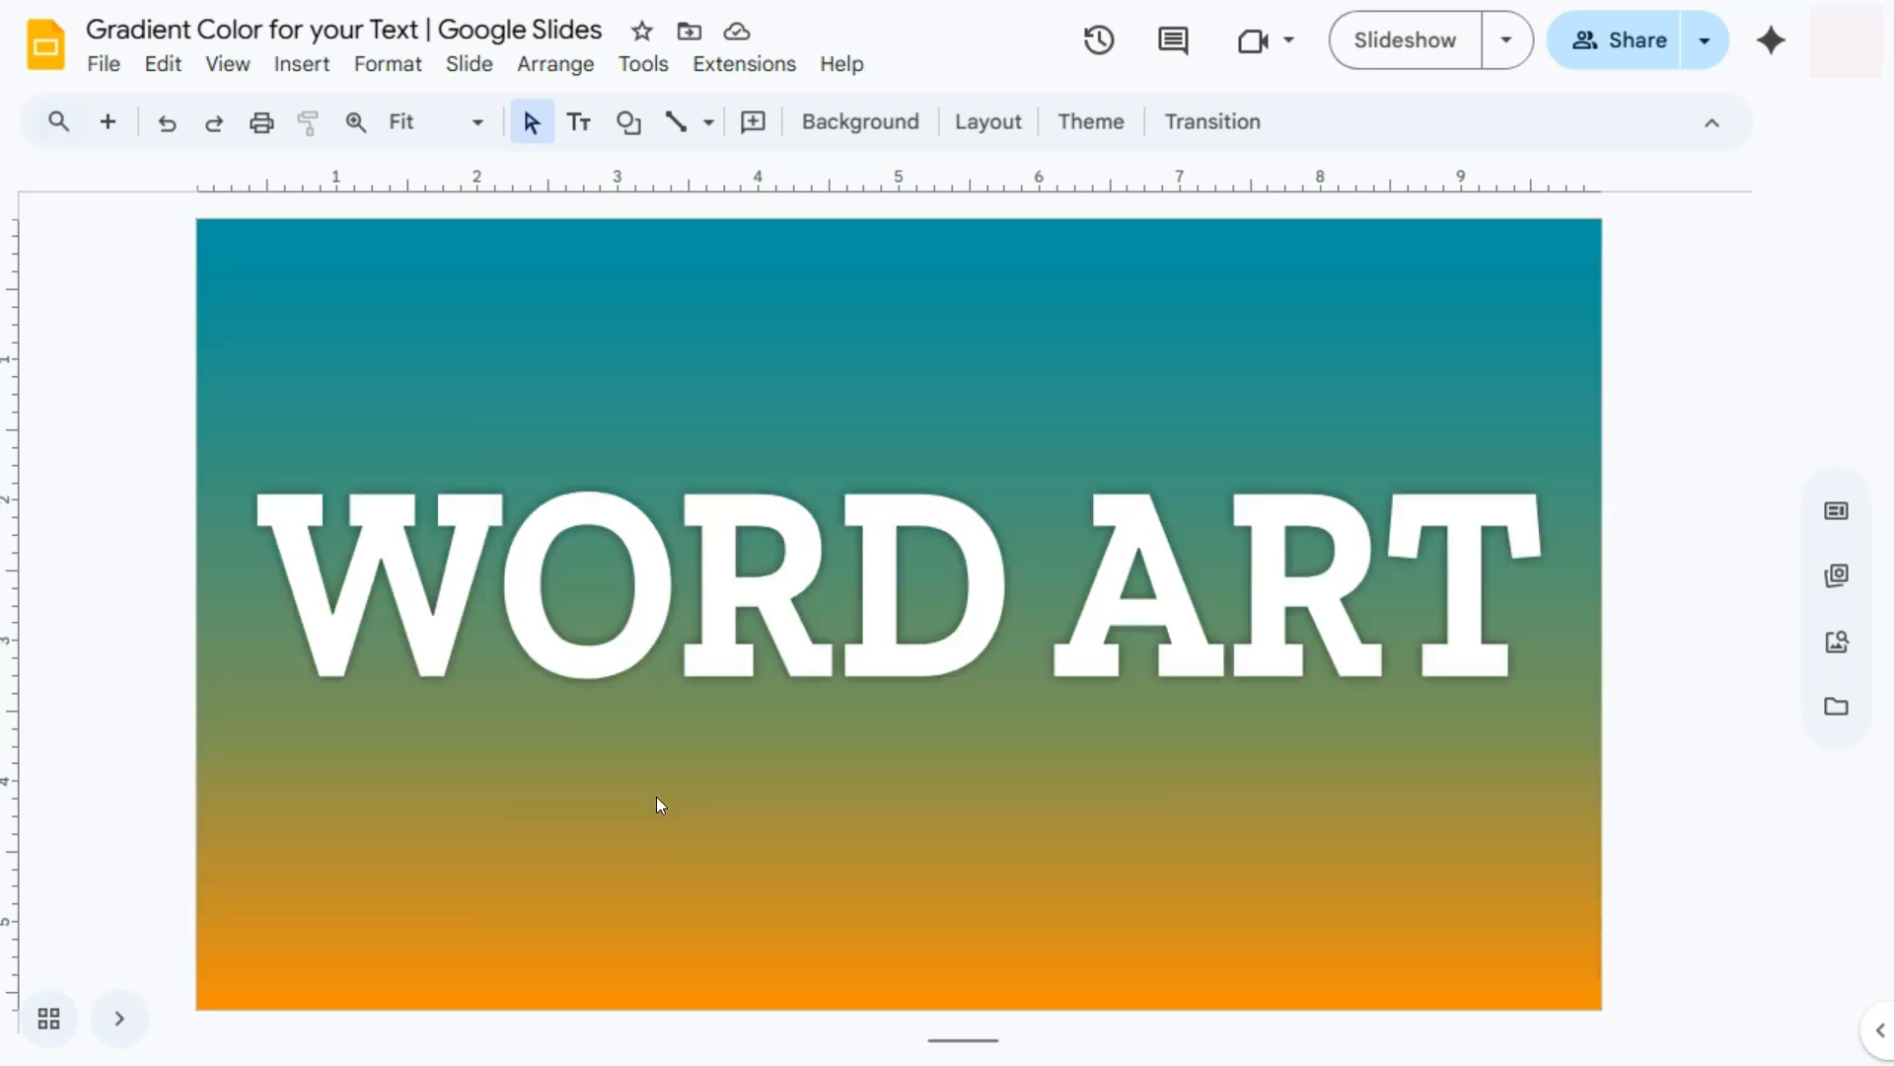
Add a new blank slide and insert word art reading "WORD ART"
{"action": "left_click", "coordinate": [107, 122]}
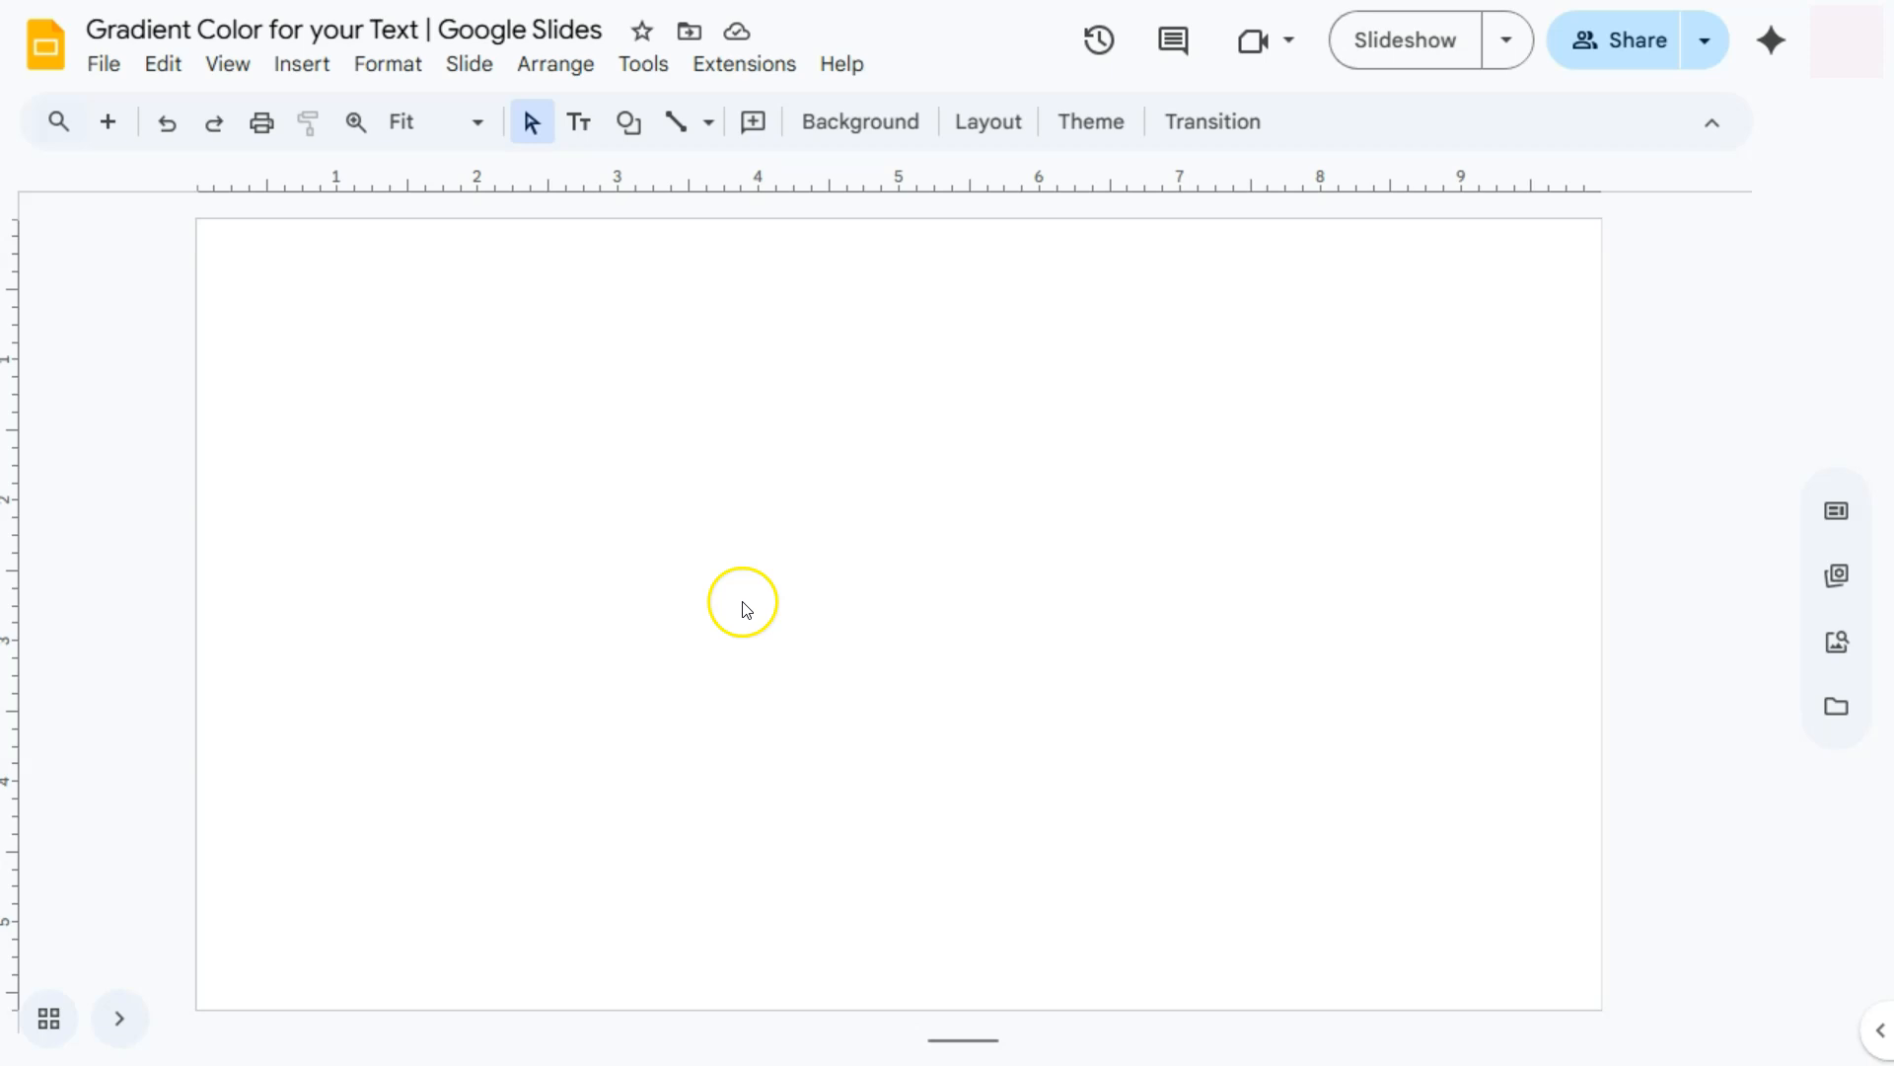
{"action": "left_click", "coordinate": [299, 63]}
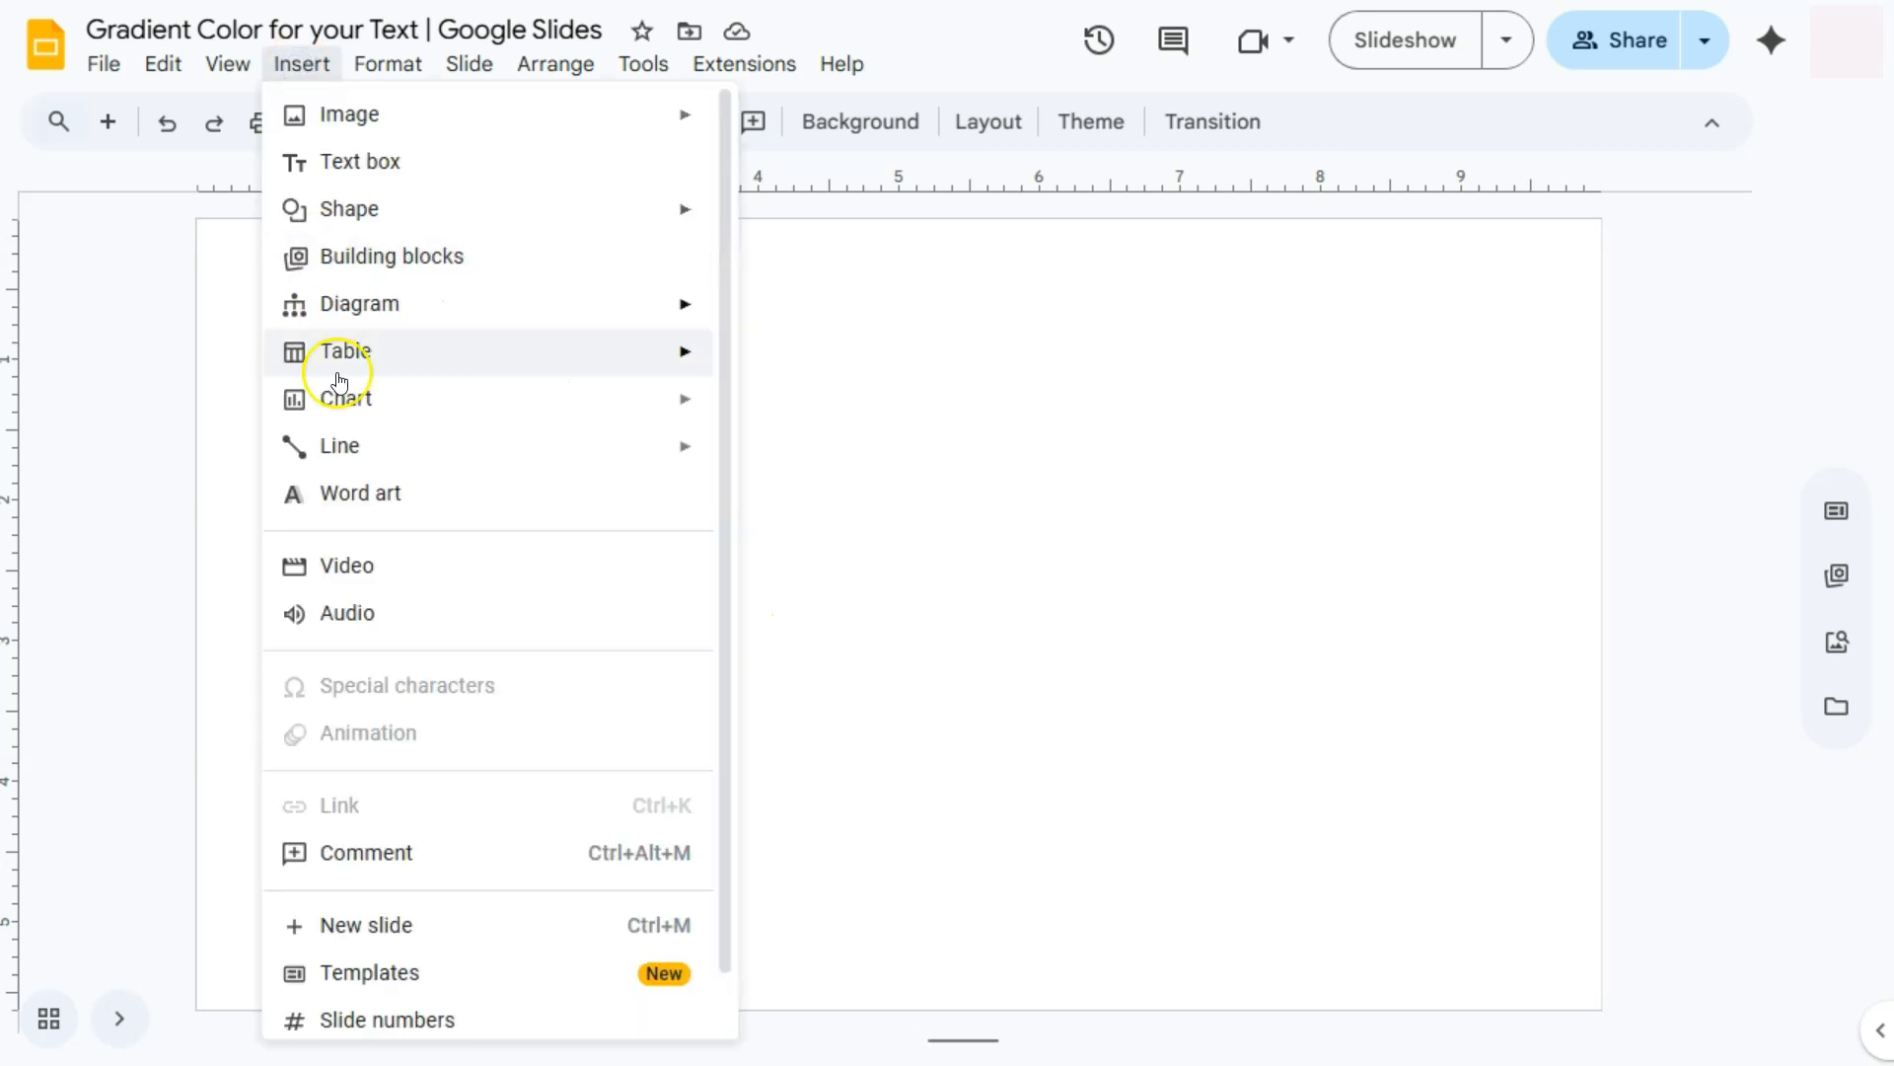
{"action": "left_click", "coordinate": [341, 495]}
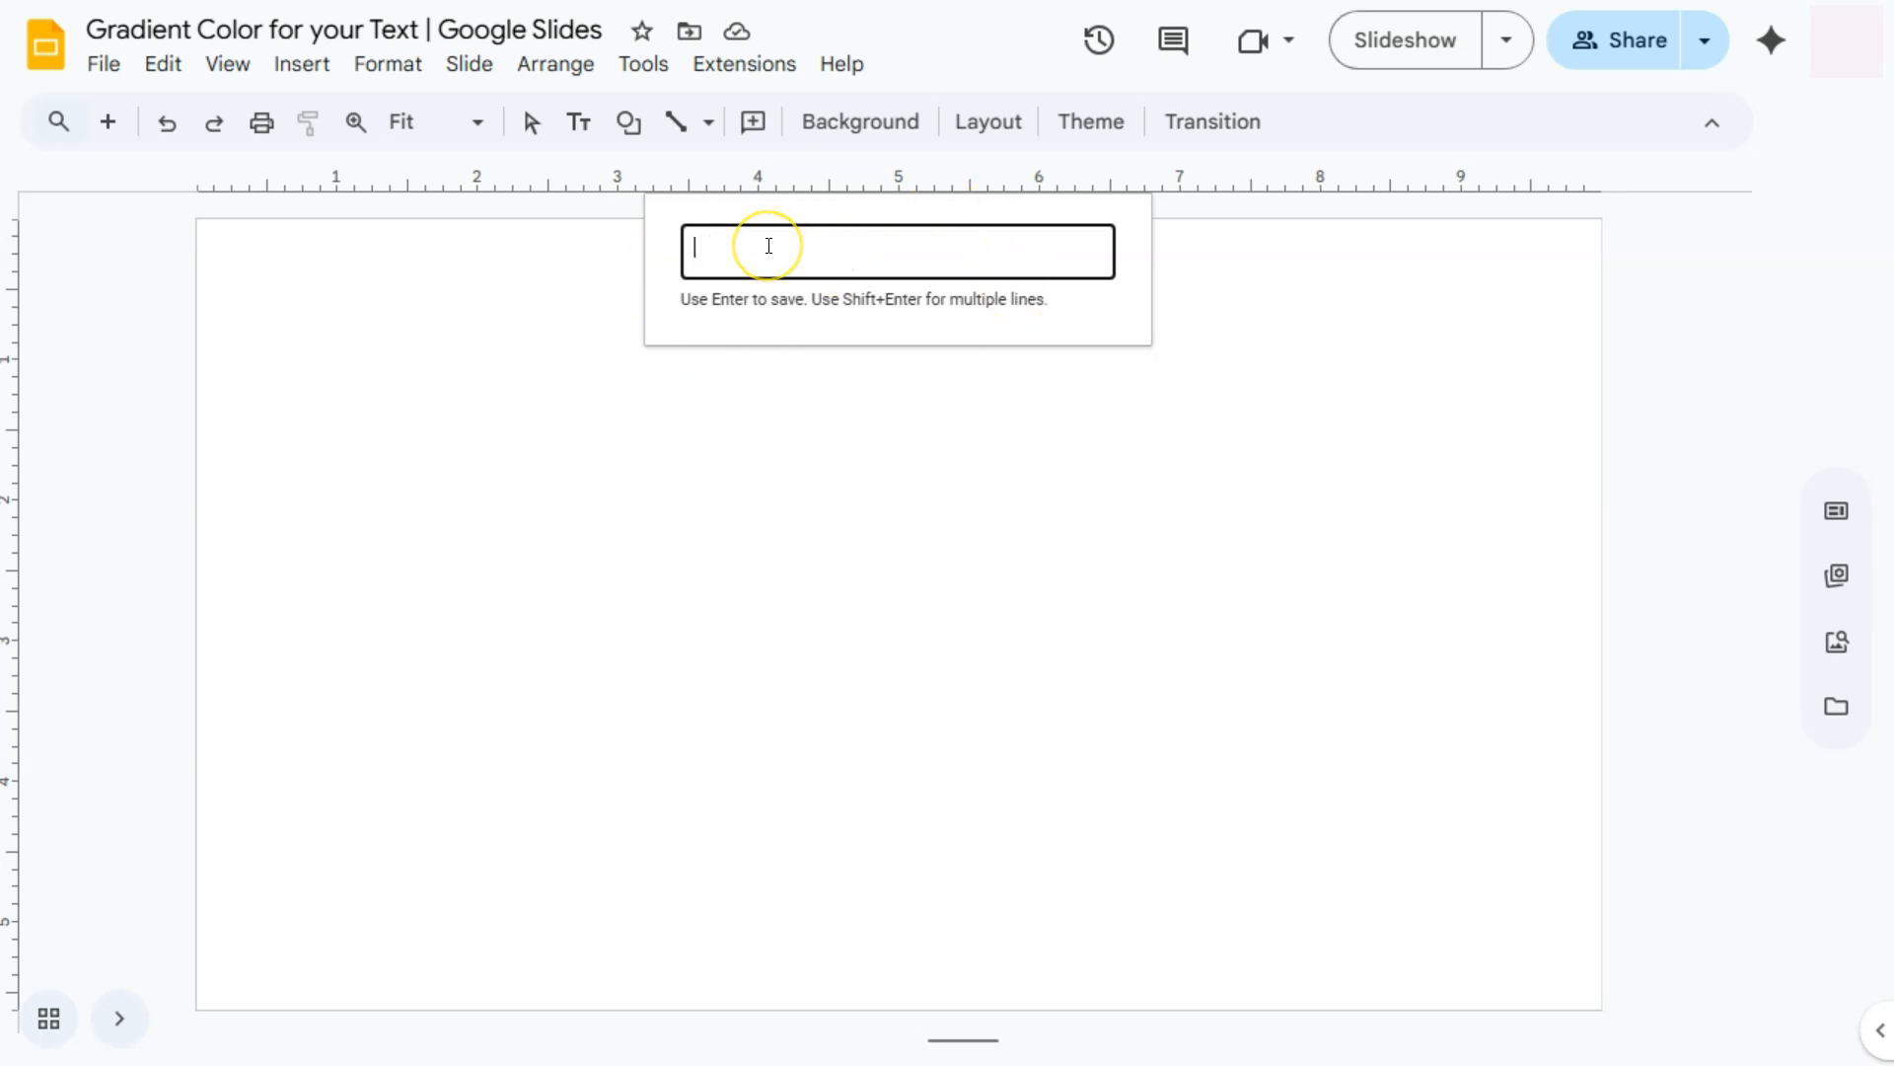
{"action": "type", "text": "wo"}
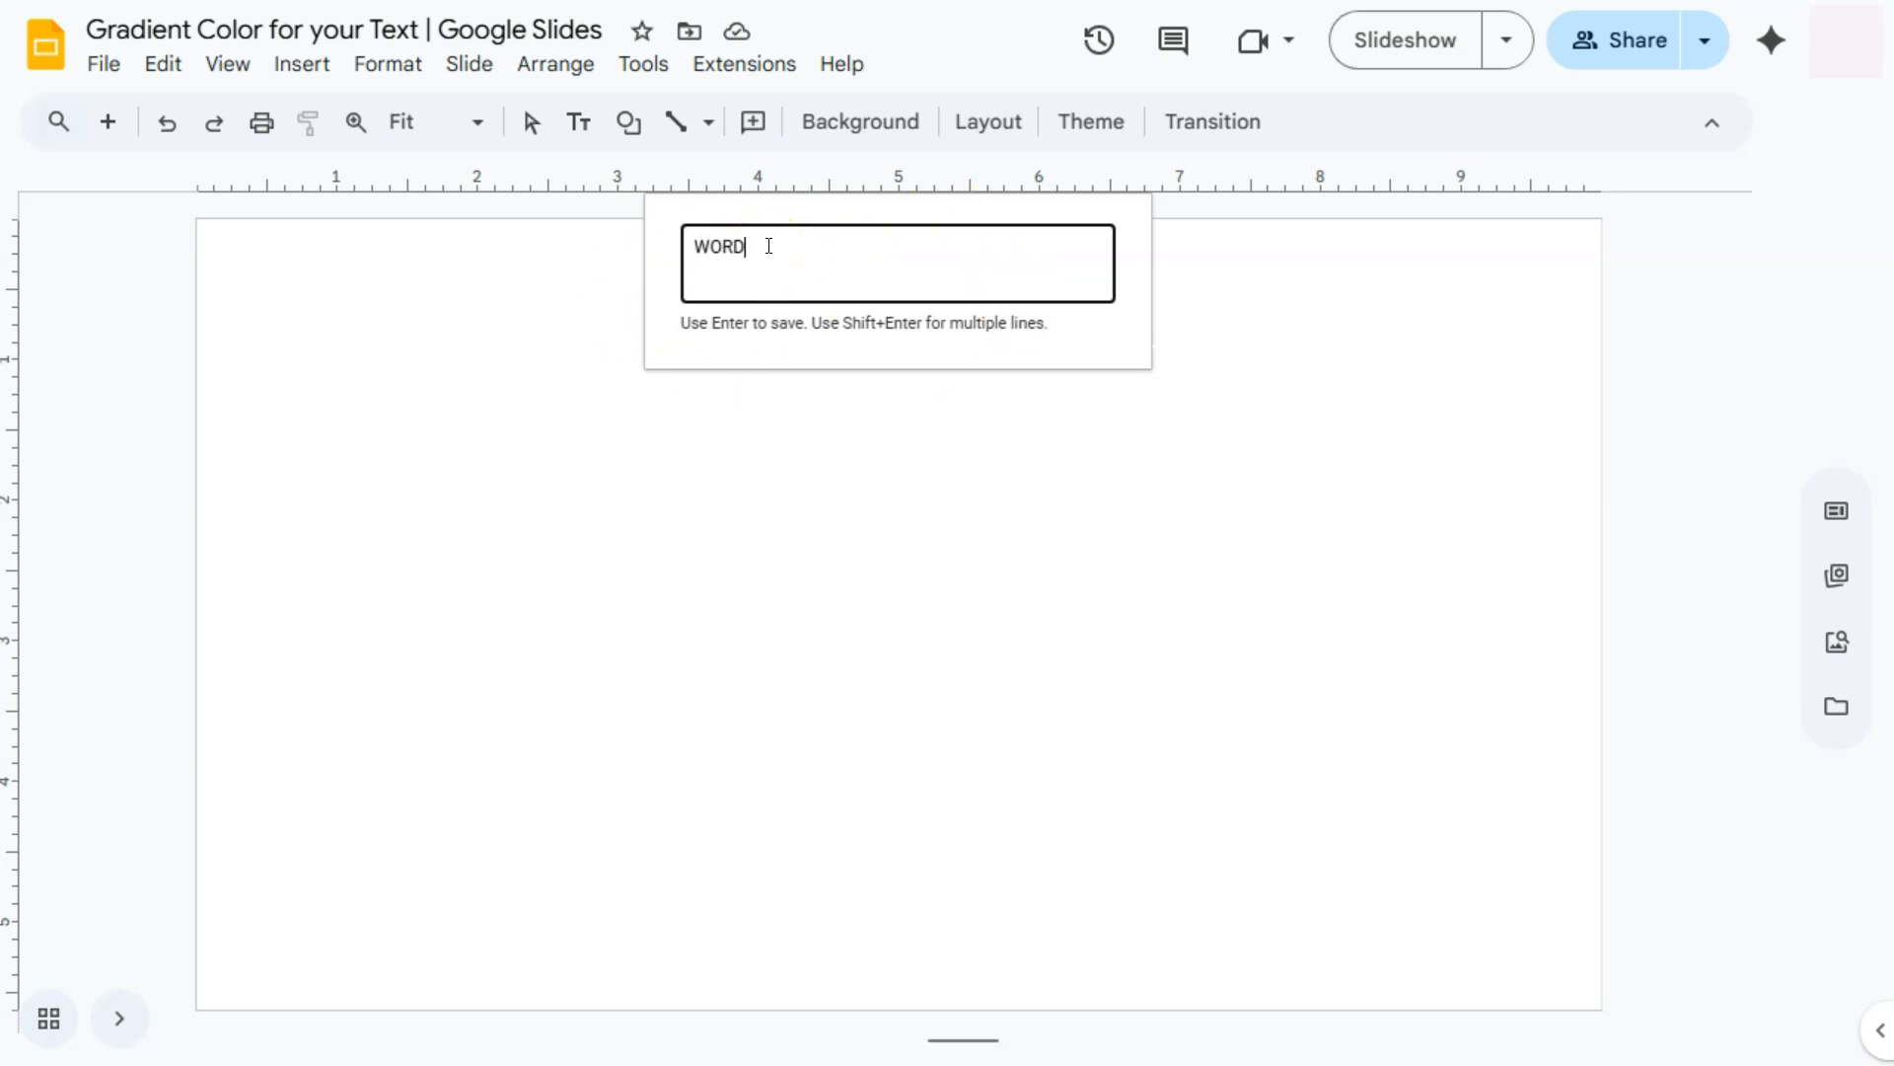
{"action": "type", "text": "RD ART"}
{"action": "key", "text": "Return"}
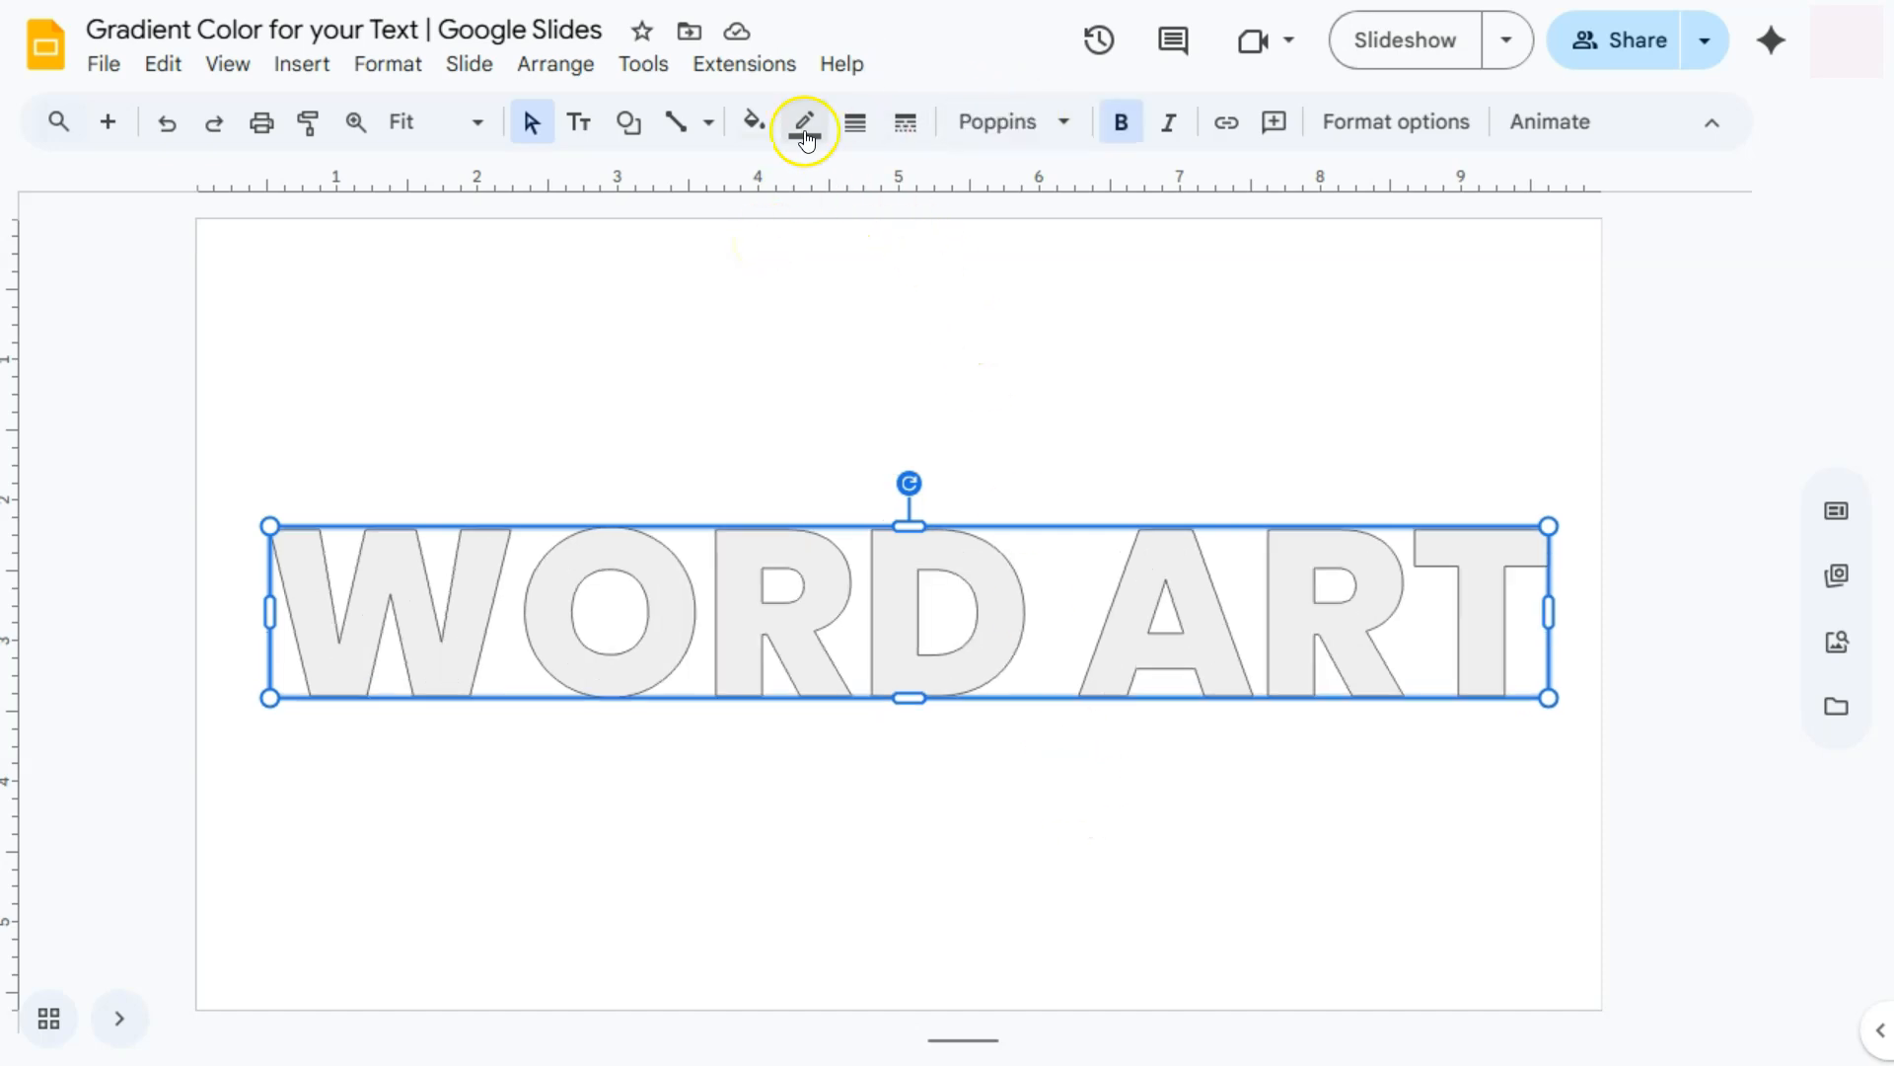
Make the border of the word art transparent
{"action": "left_click", "coordinate": [806, 138]}
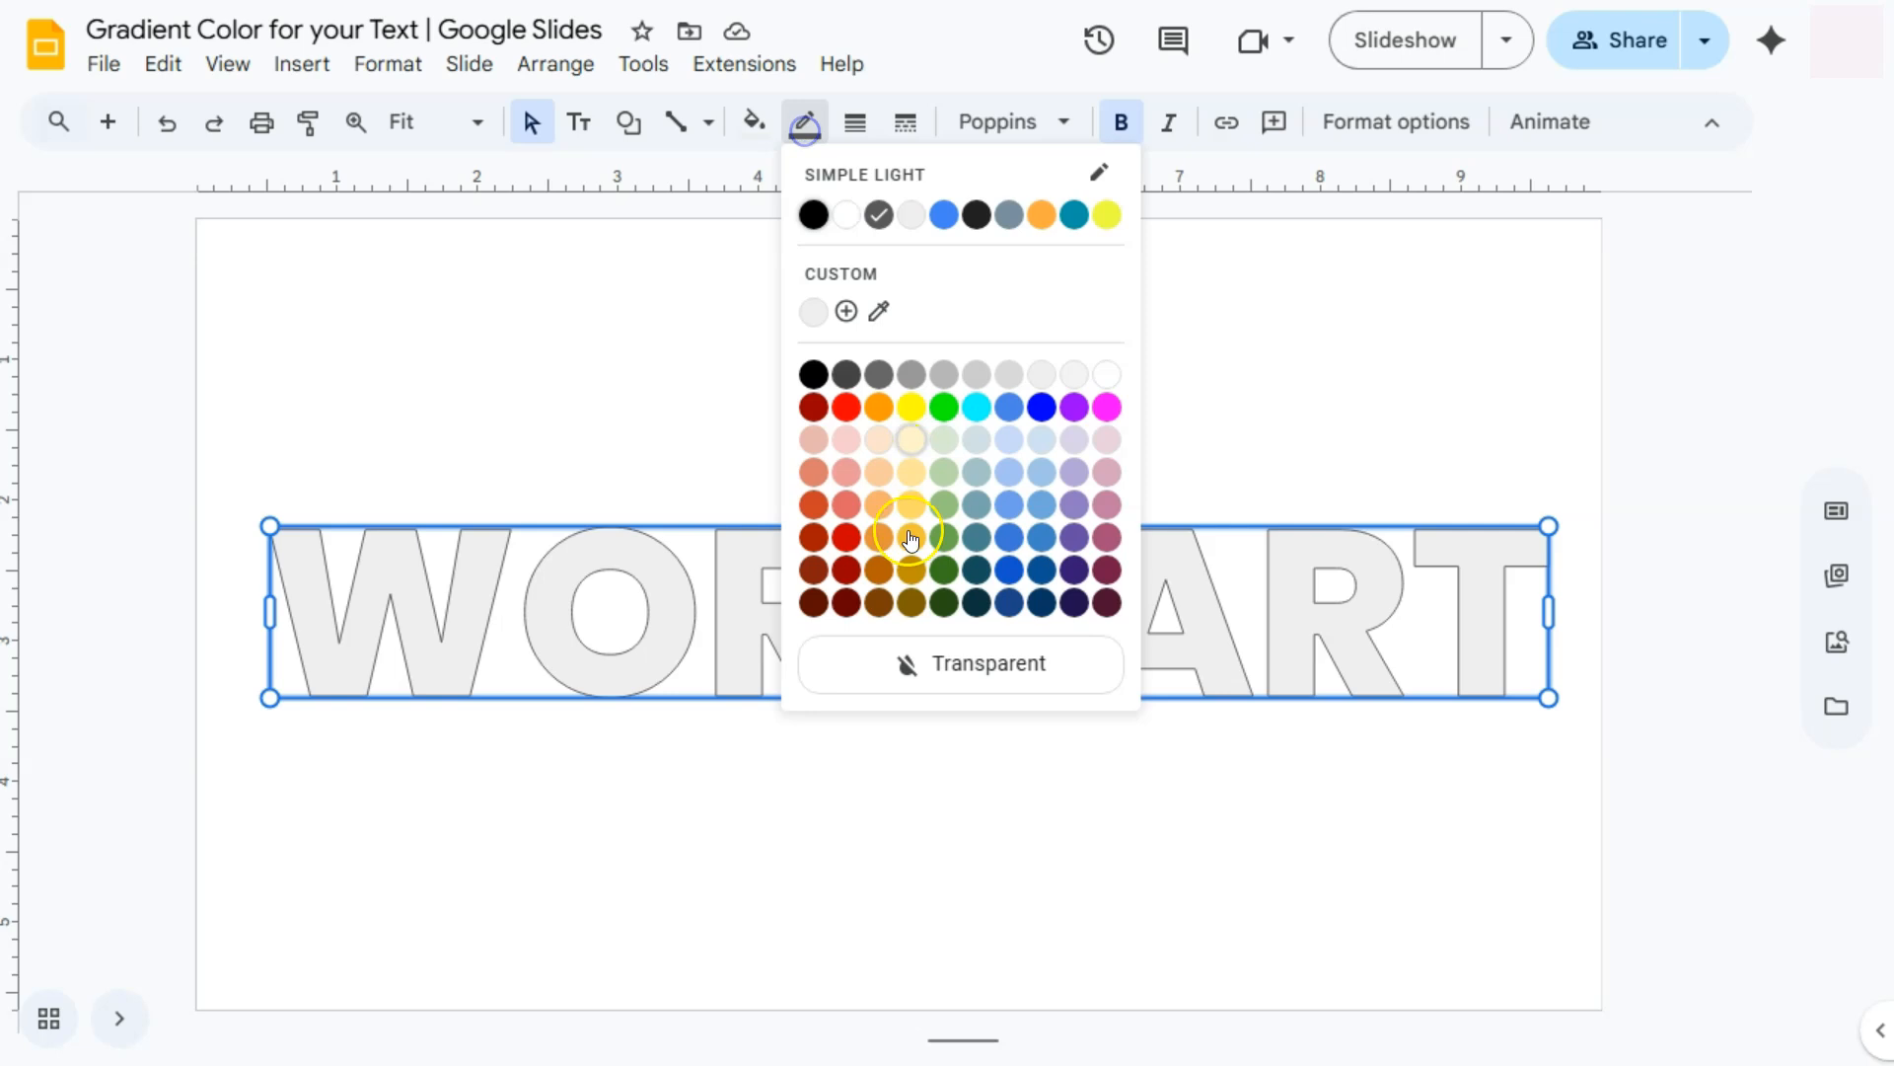
{"action": "left_click", "coordinate": [922, 663]}
{"action": "left_click", "coordinate": [932, 809]}
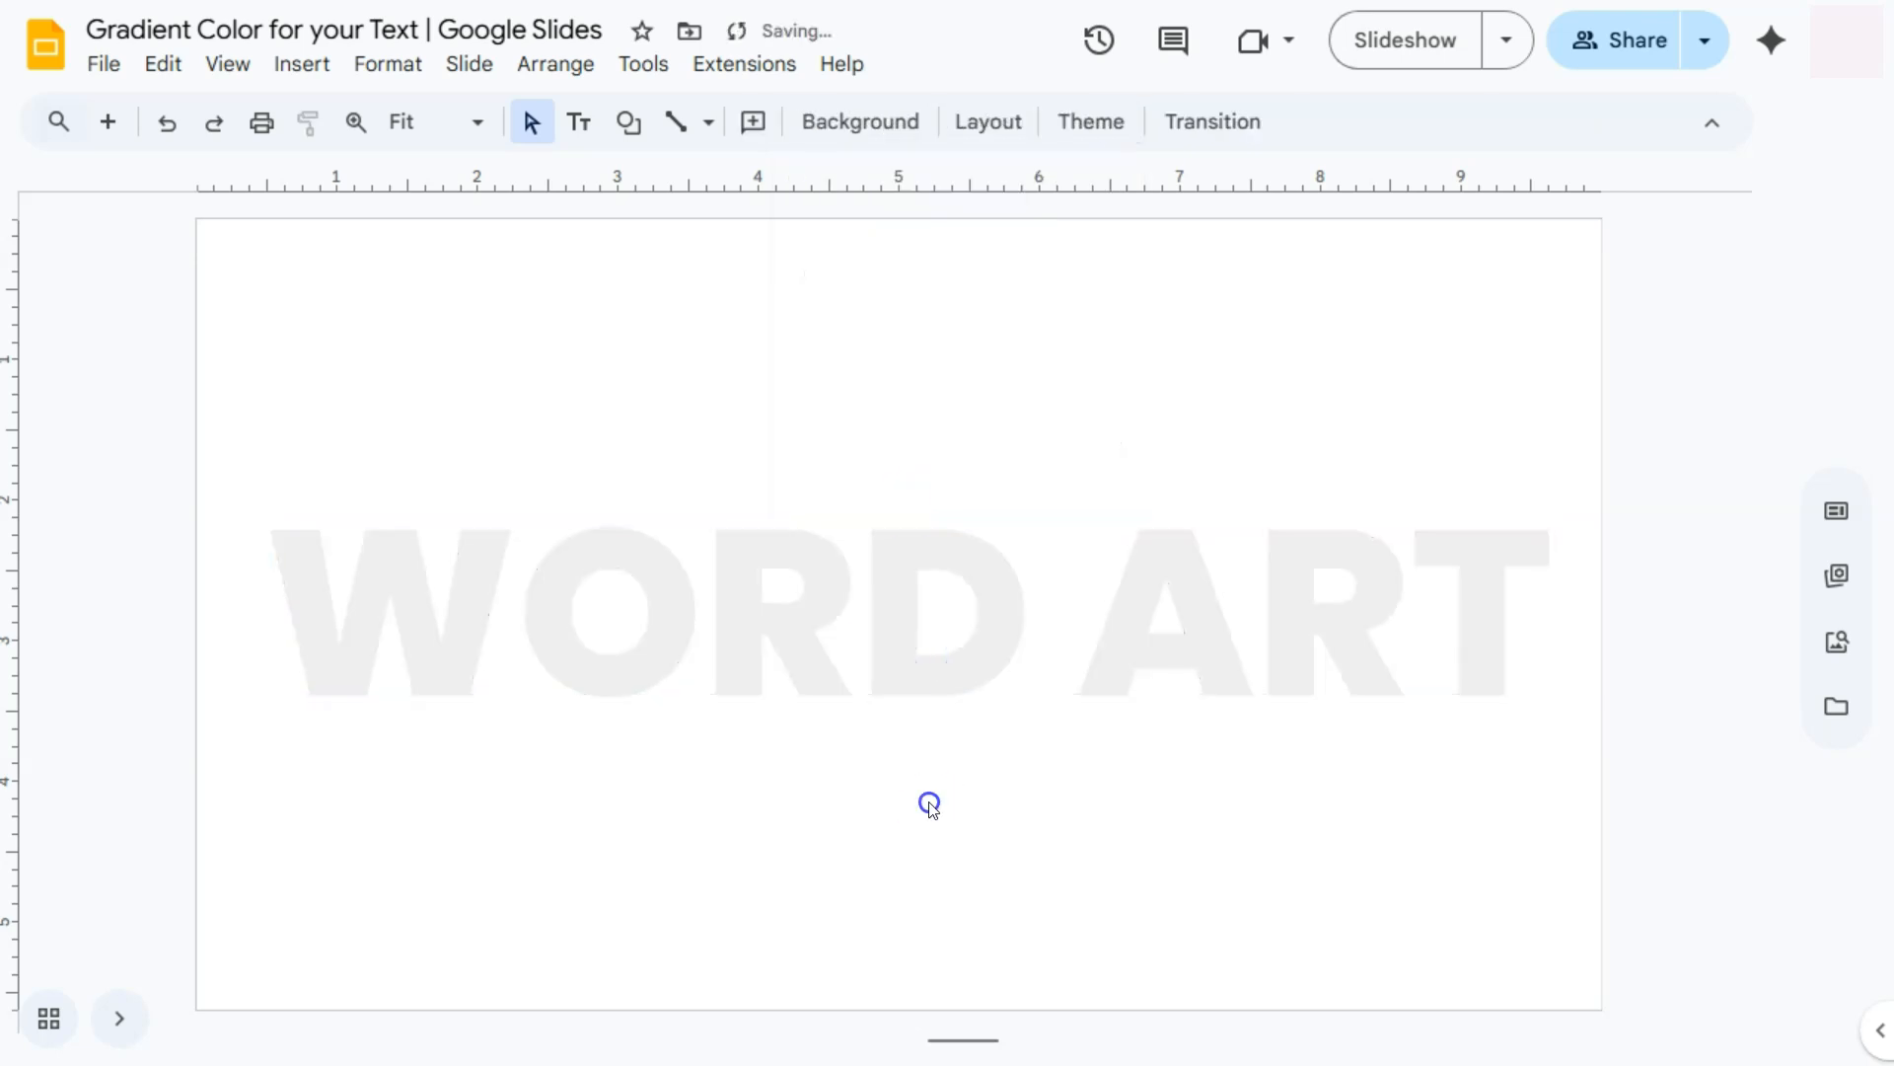
Start a custom gradient for the word art's fill
{"action": "left_click", "coordinate": [926, 660]}
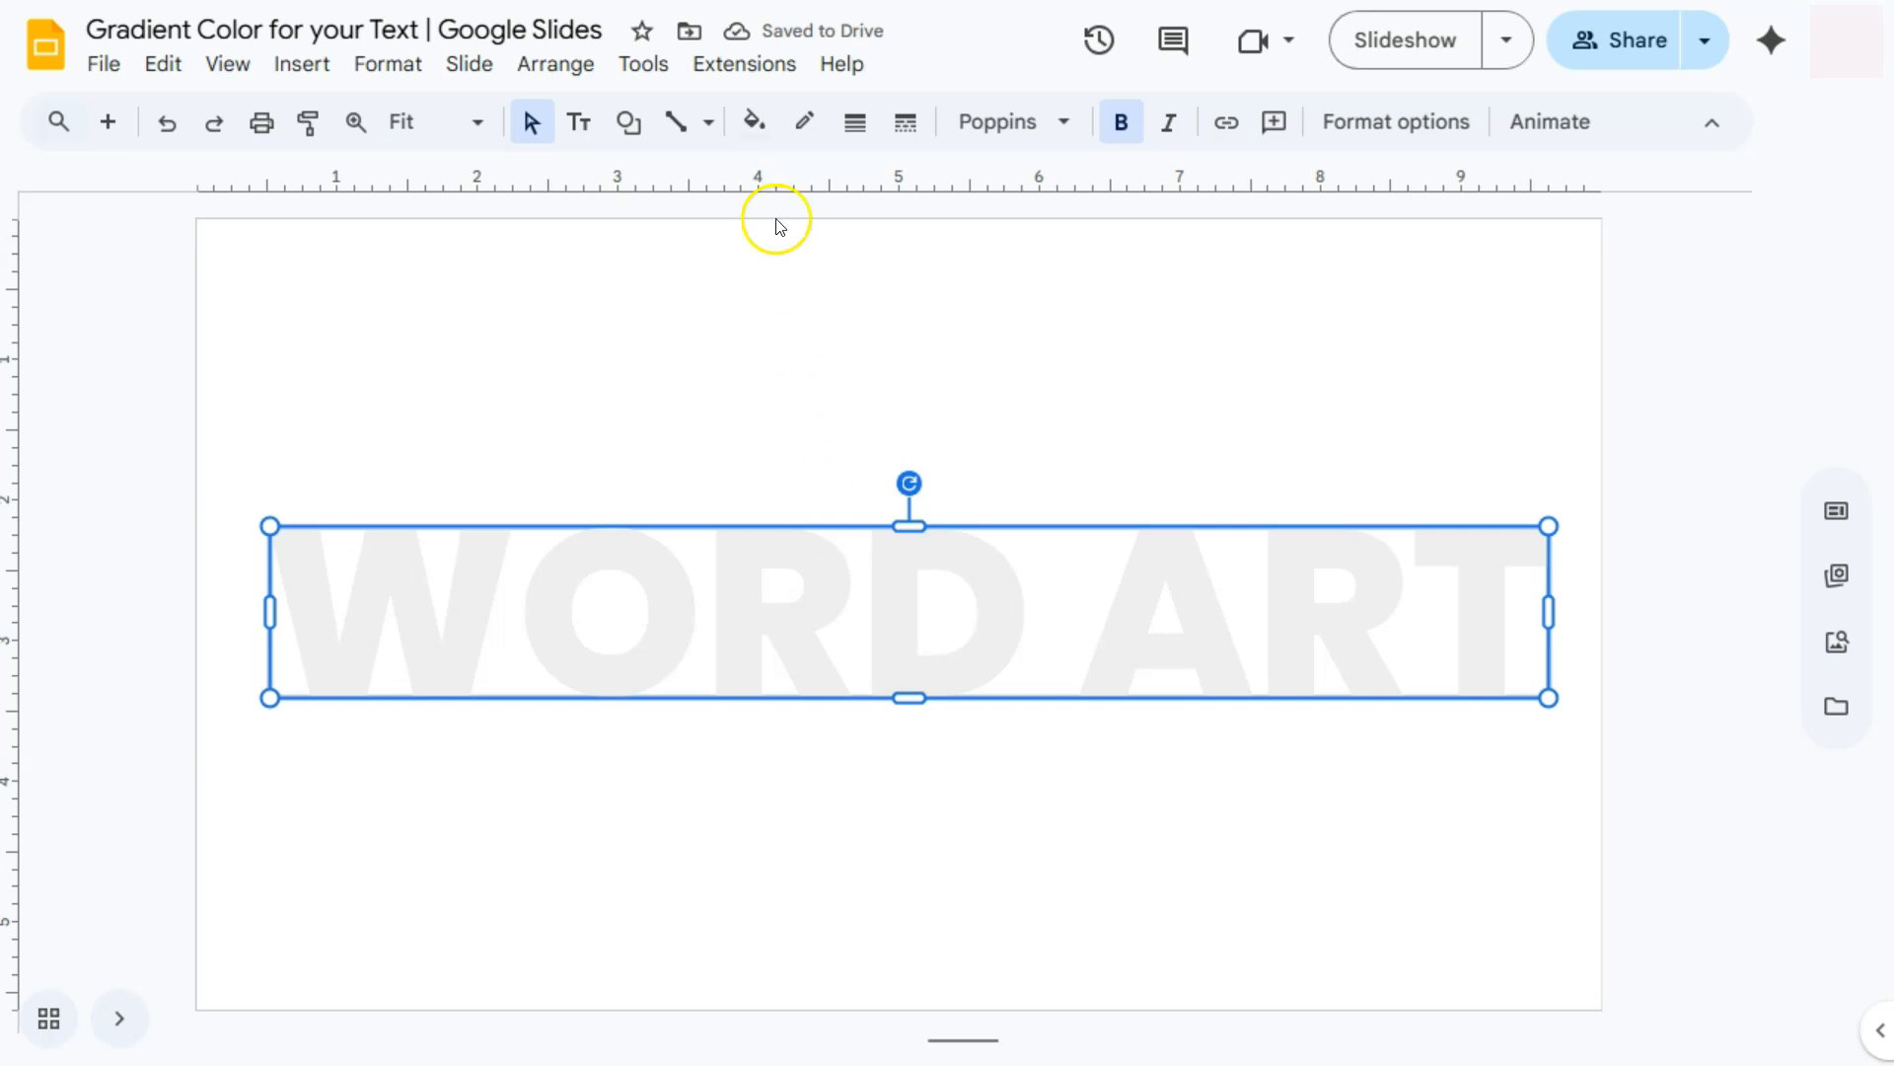
{"action": "left_click", "coordinate": [760, 126]}
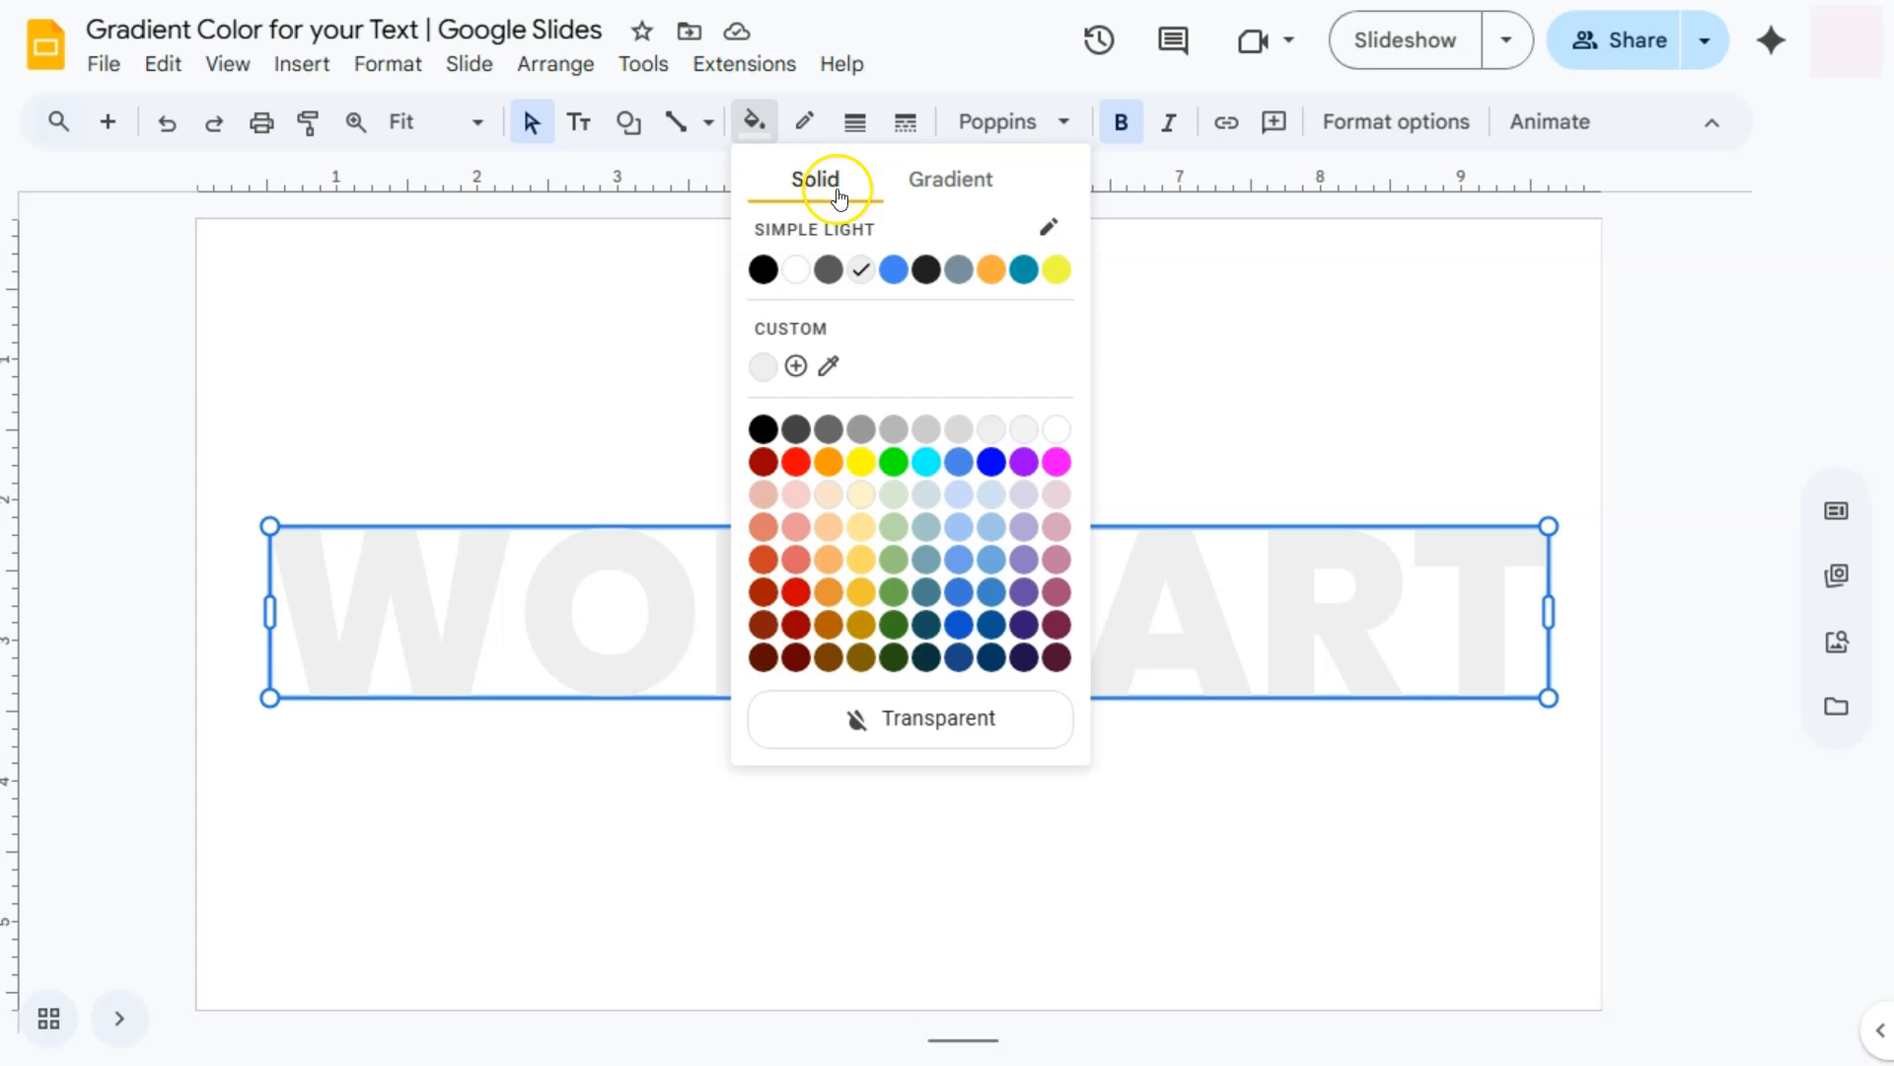
{"action": "left_click", "coordinate": [938, 185]}
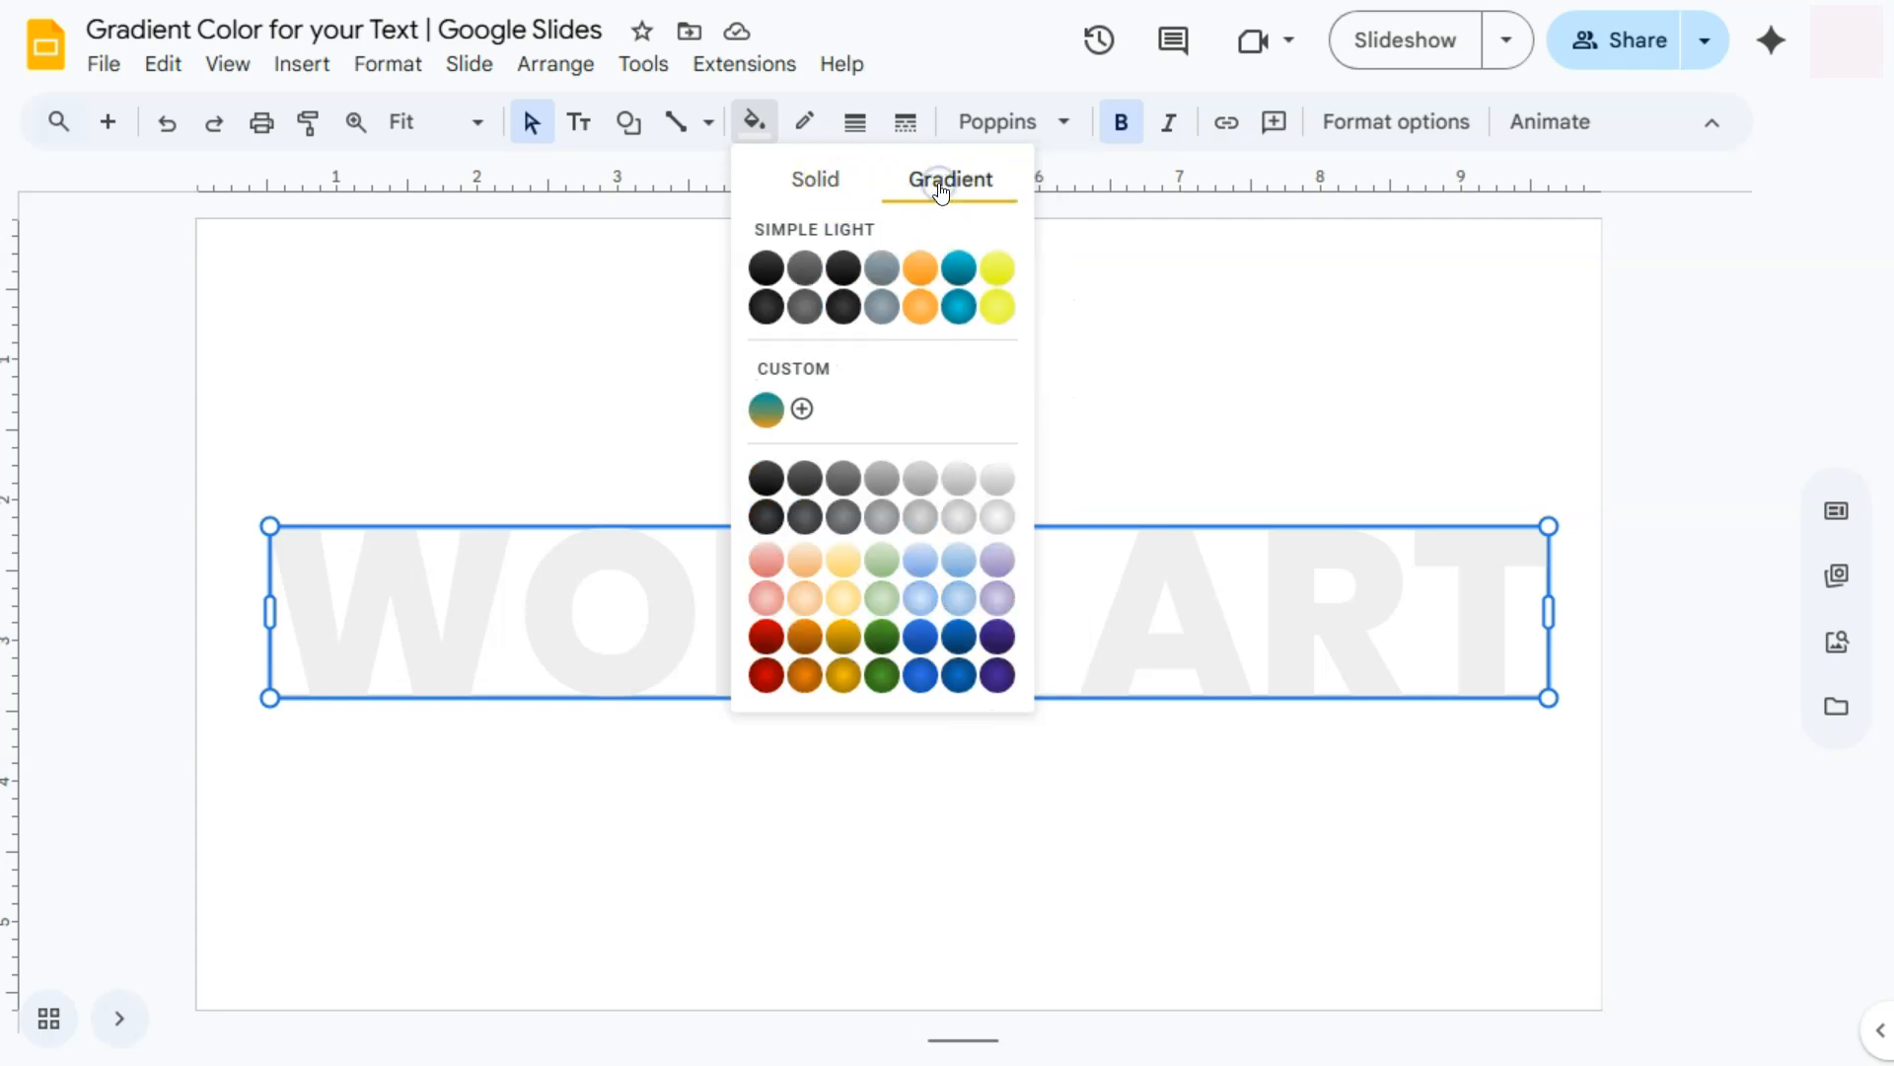
{"action": "left_click", "coordinate": [824, 177]}
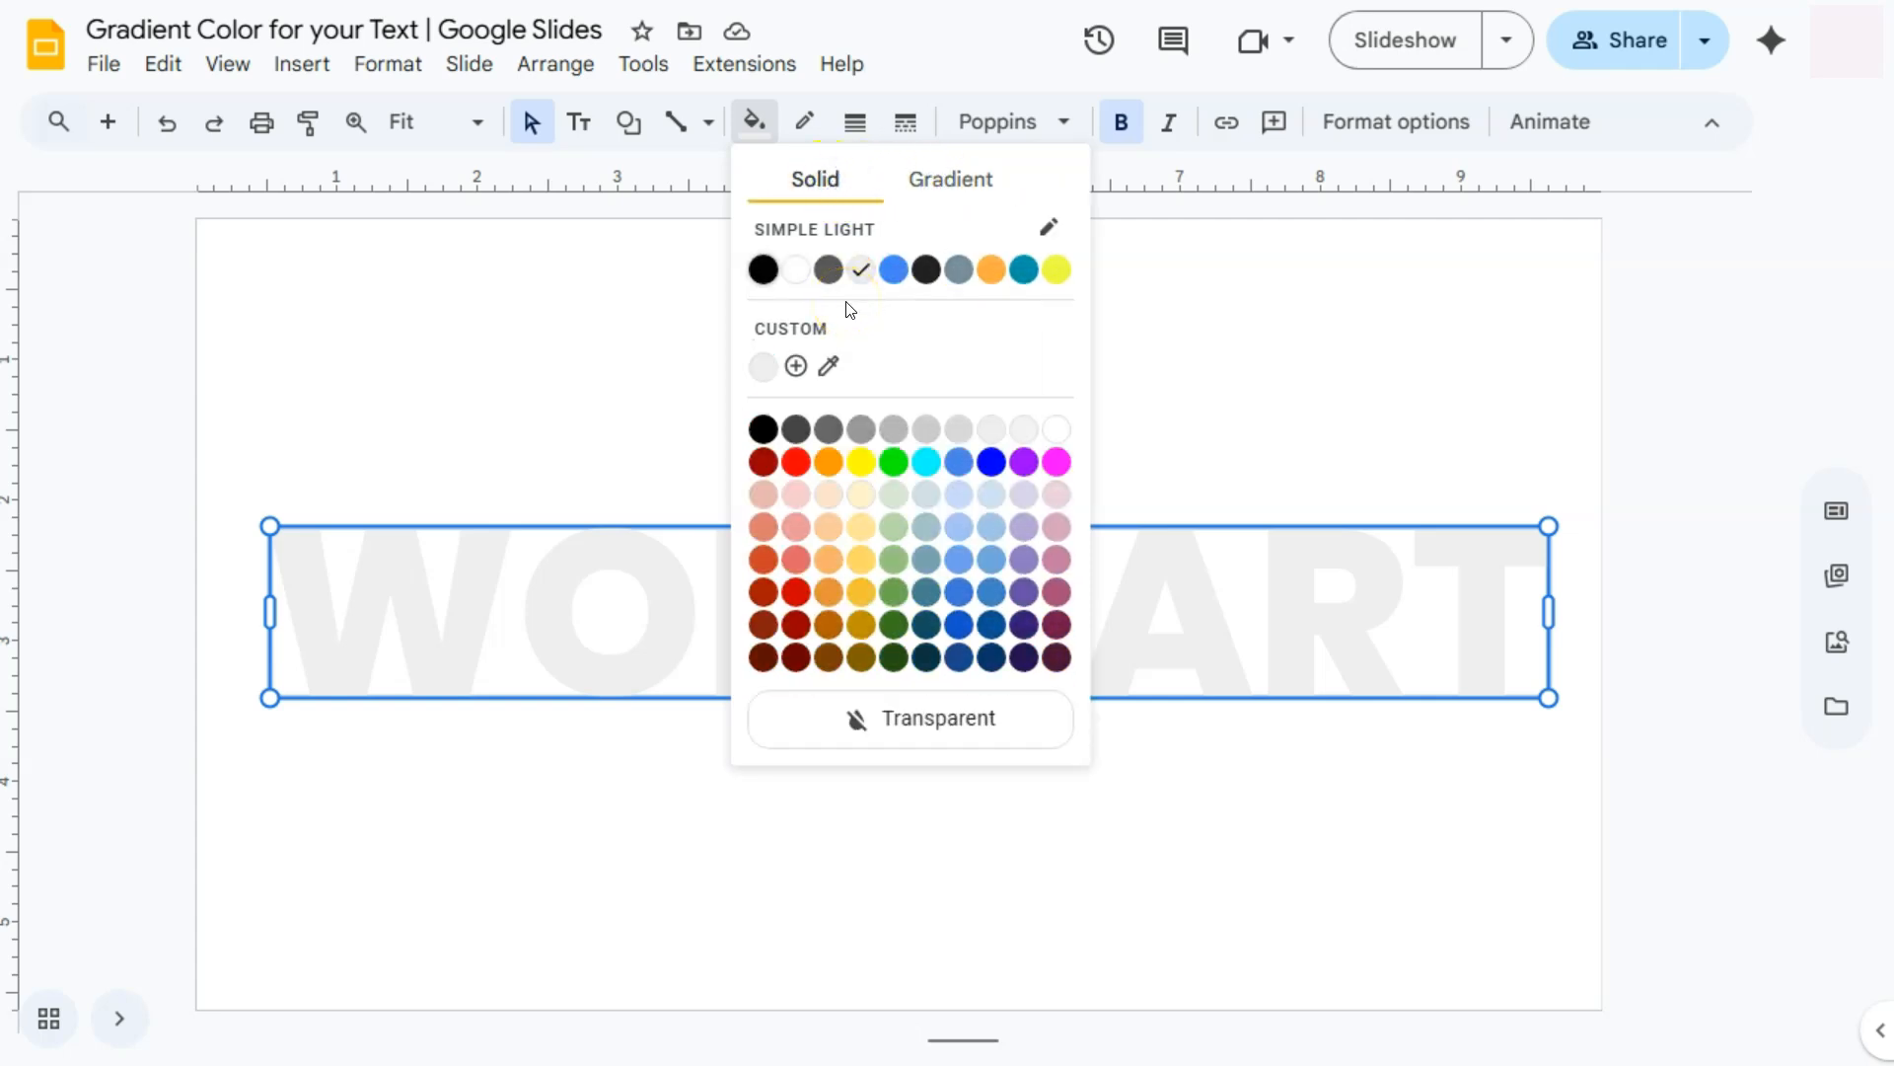
{"action": "left_click", "coordinate": [952, 192]}
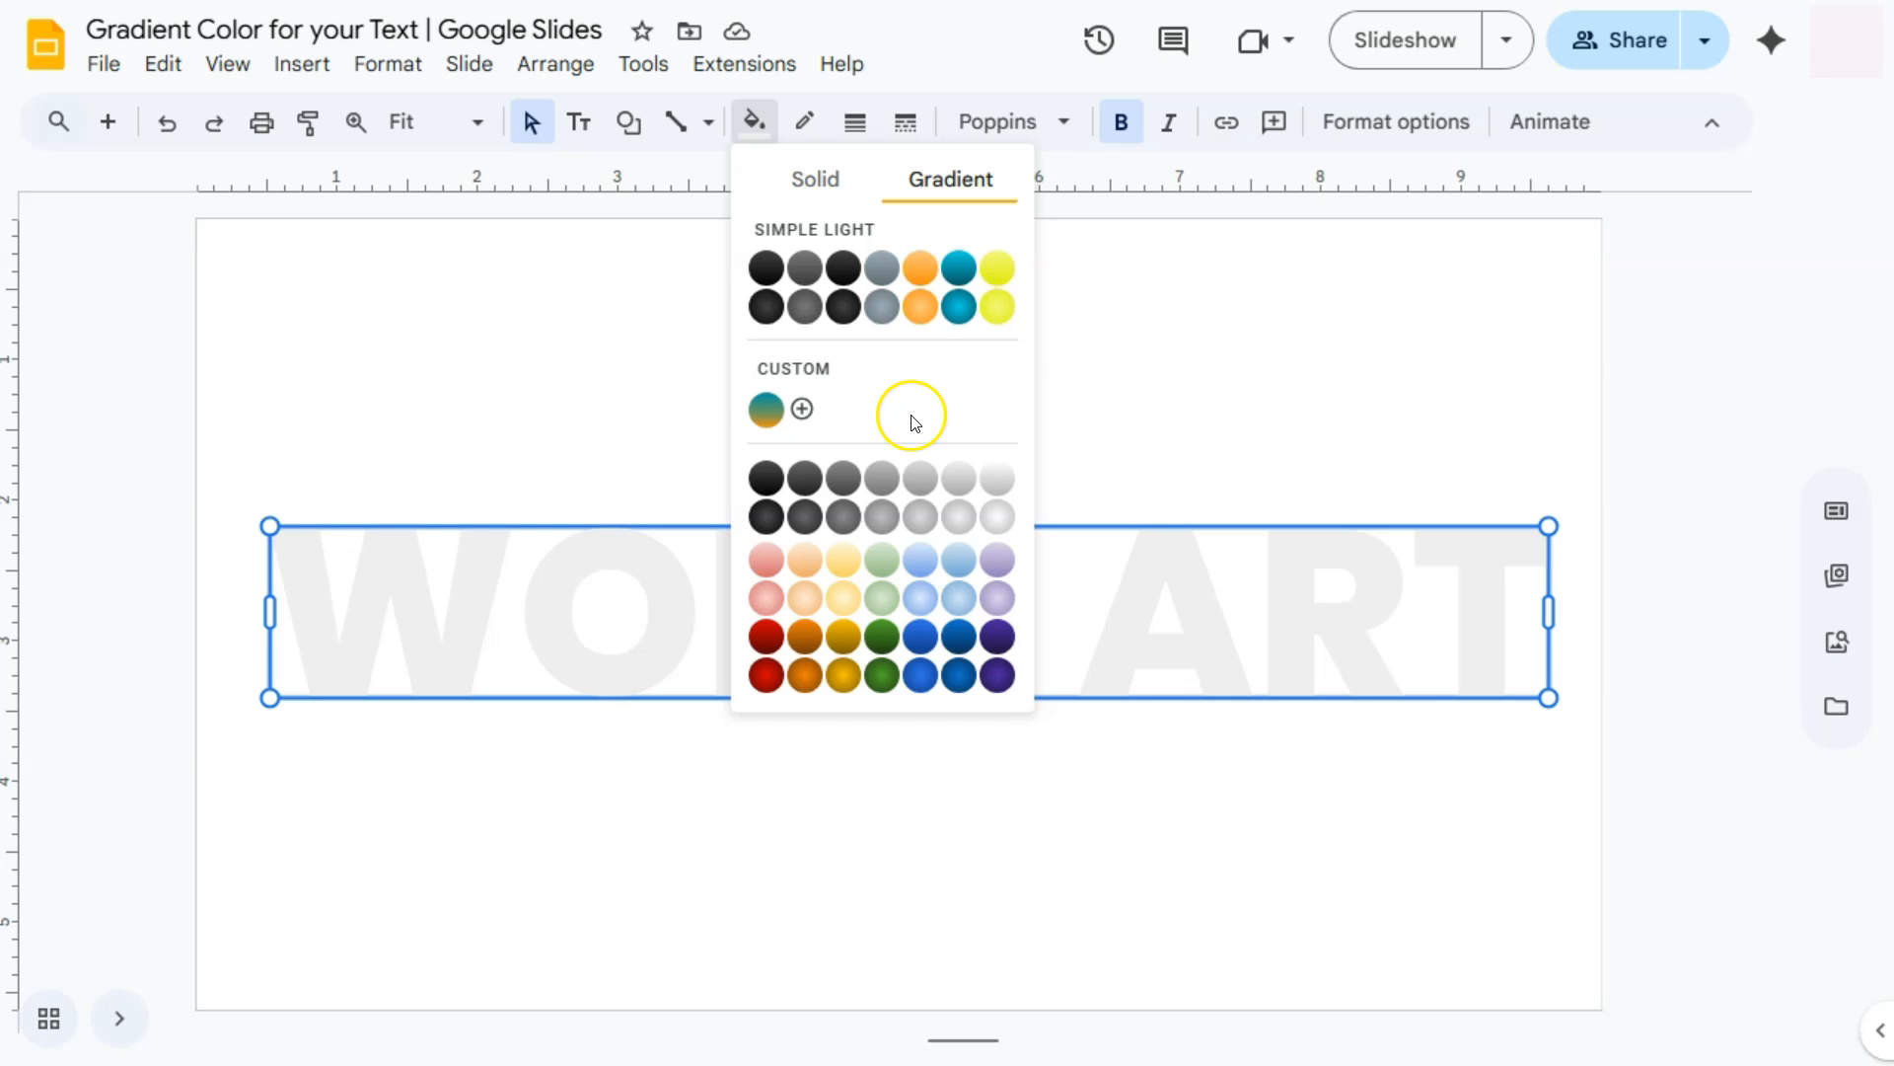
{"action": "left_click", "coordinate": [804, 408]}
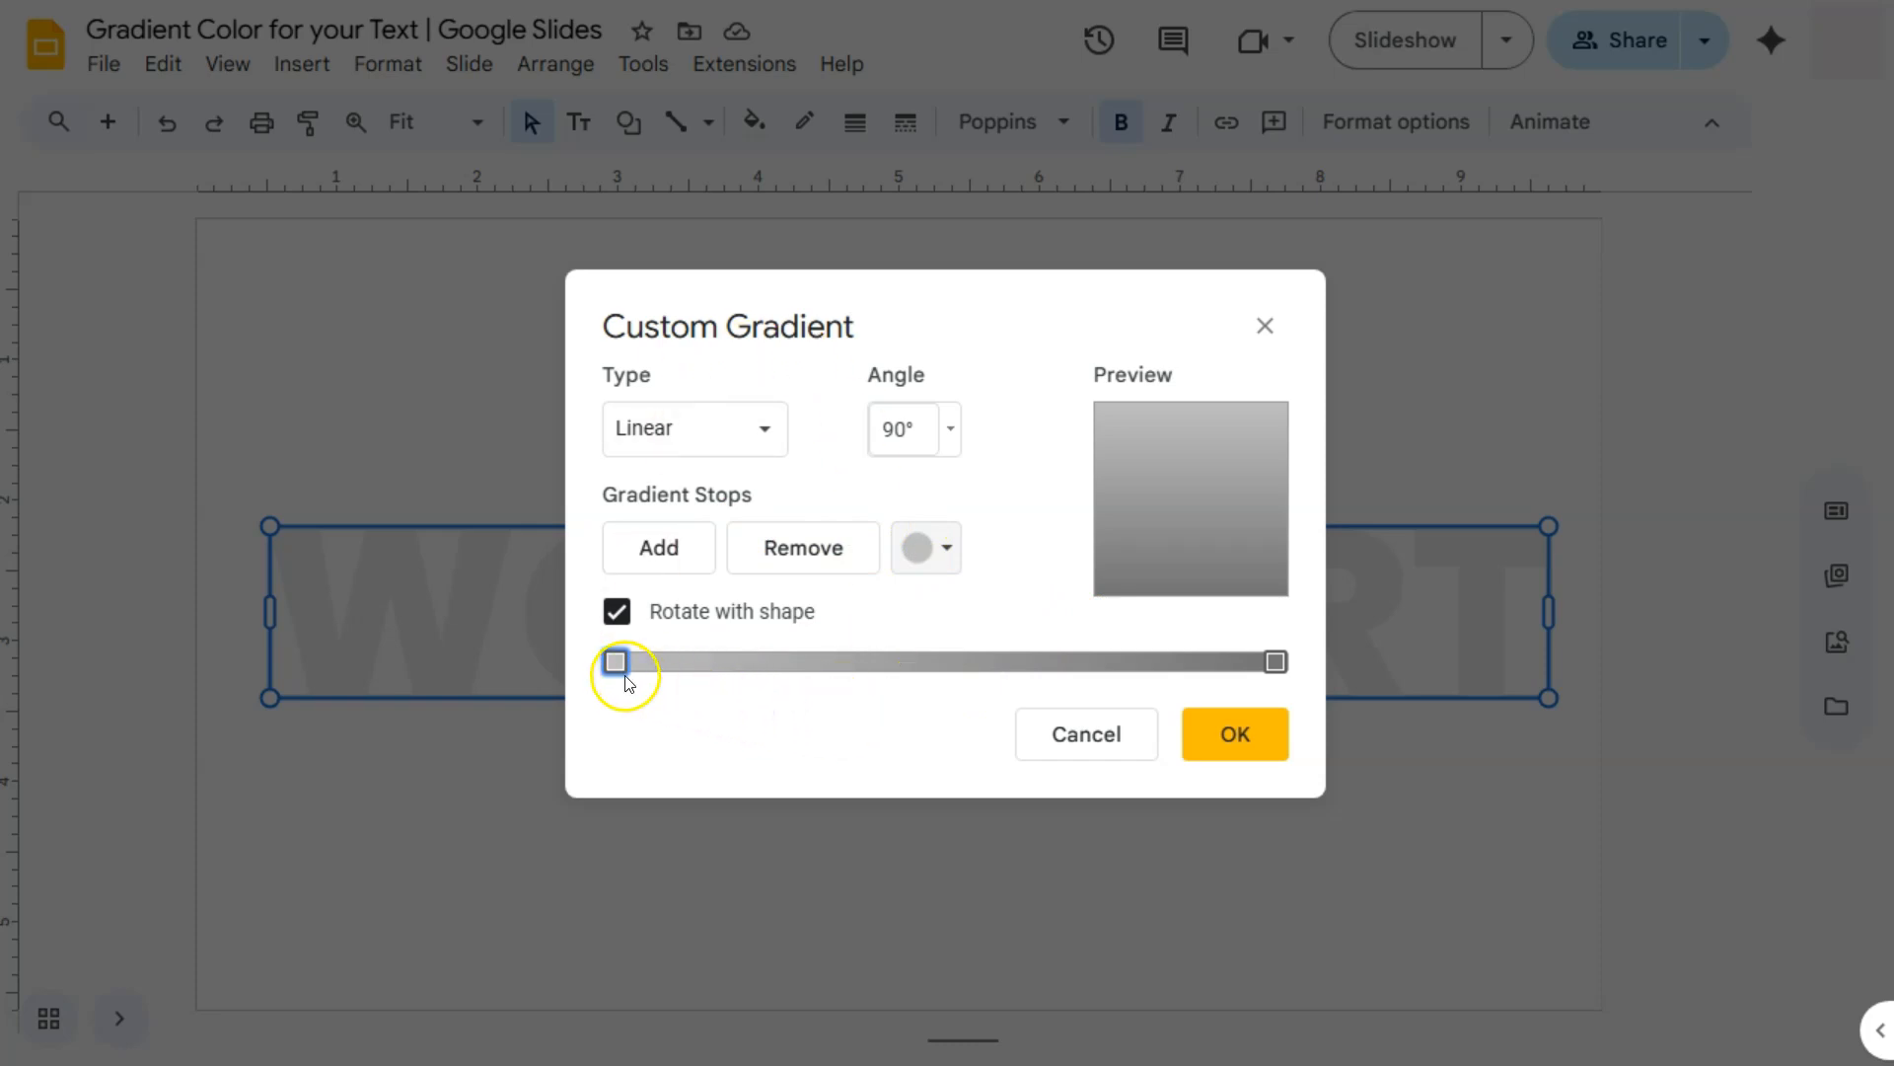
Set the first gradient stop to the theme's orange and the last stop to the theme's teal
{"action": "left_click", "coordinate": [1276, 661]}
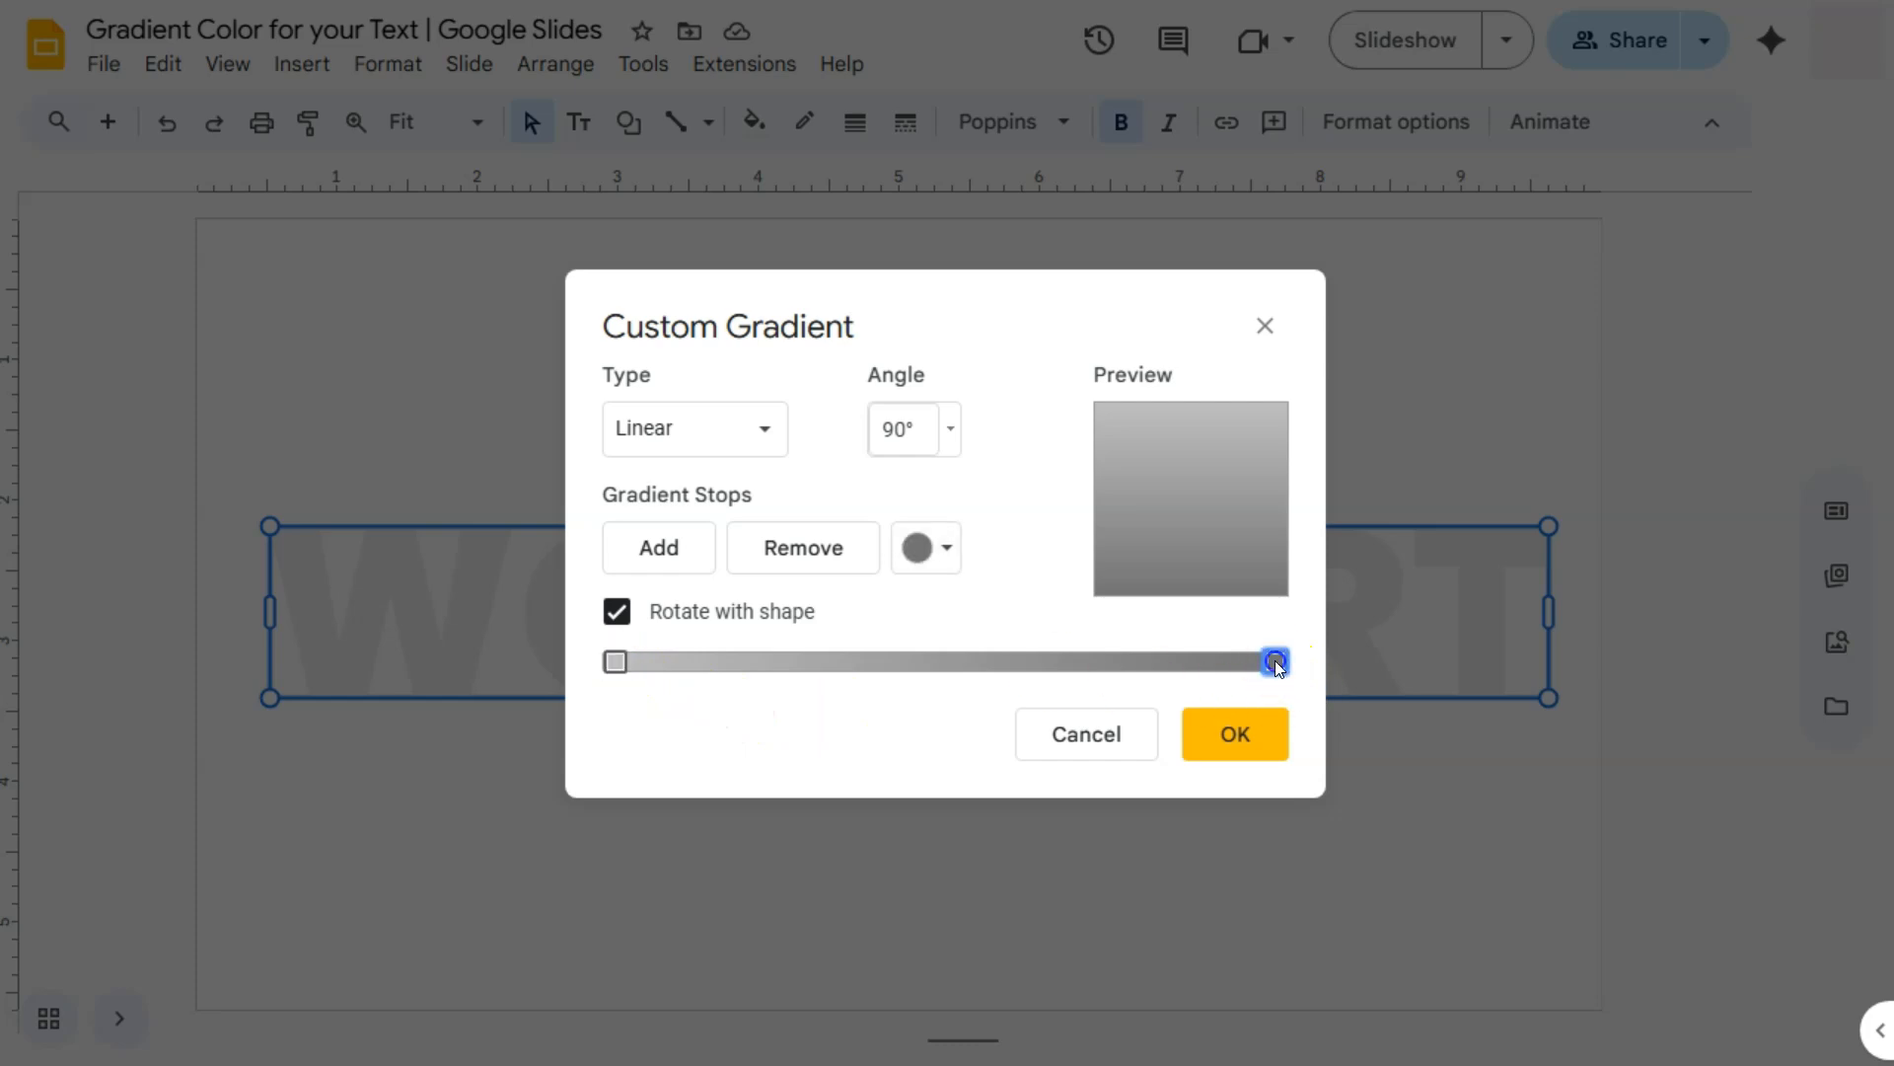
{"action": "left_click", "coordinate": [616, 661]}
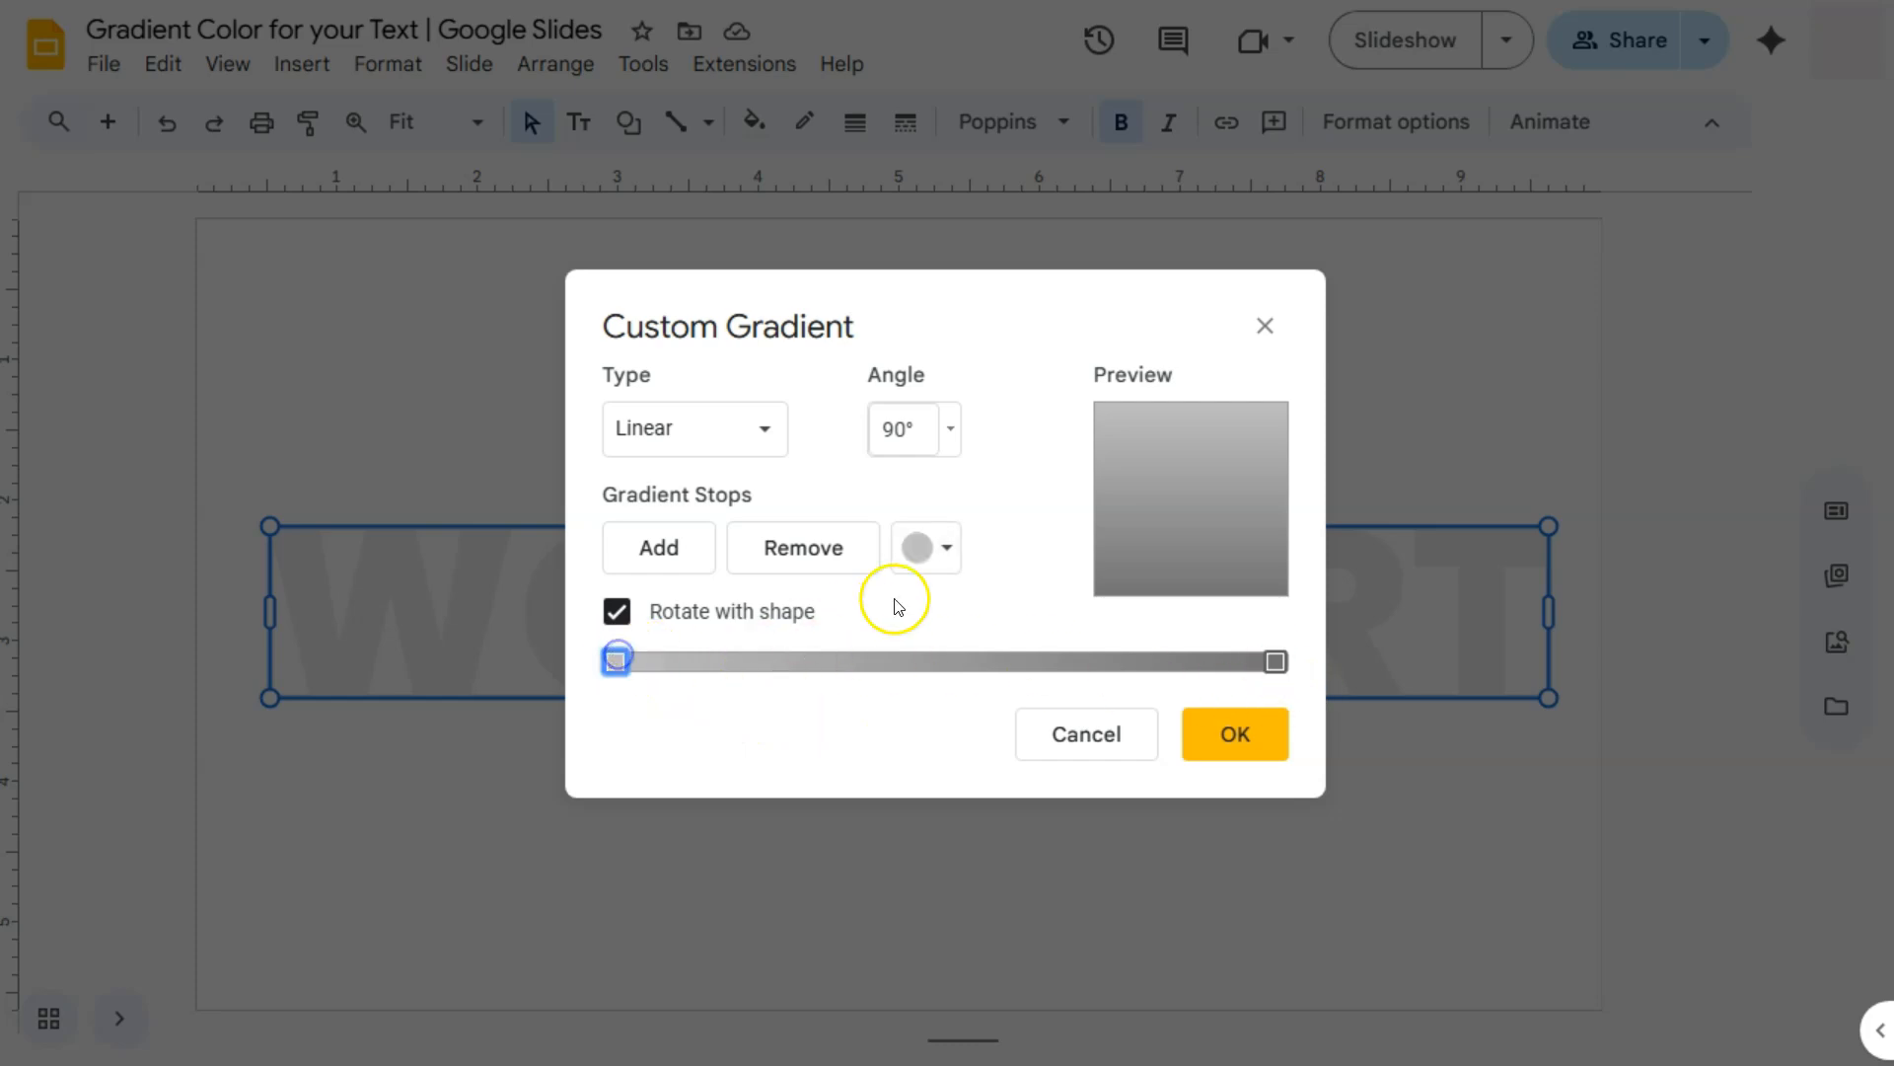
{"action": "left_click", "coordinate": [948, 551]}
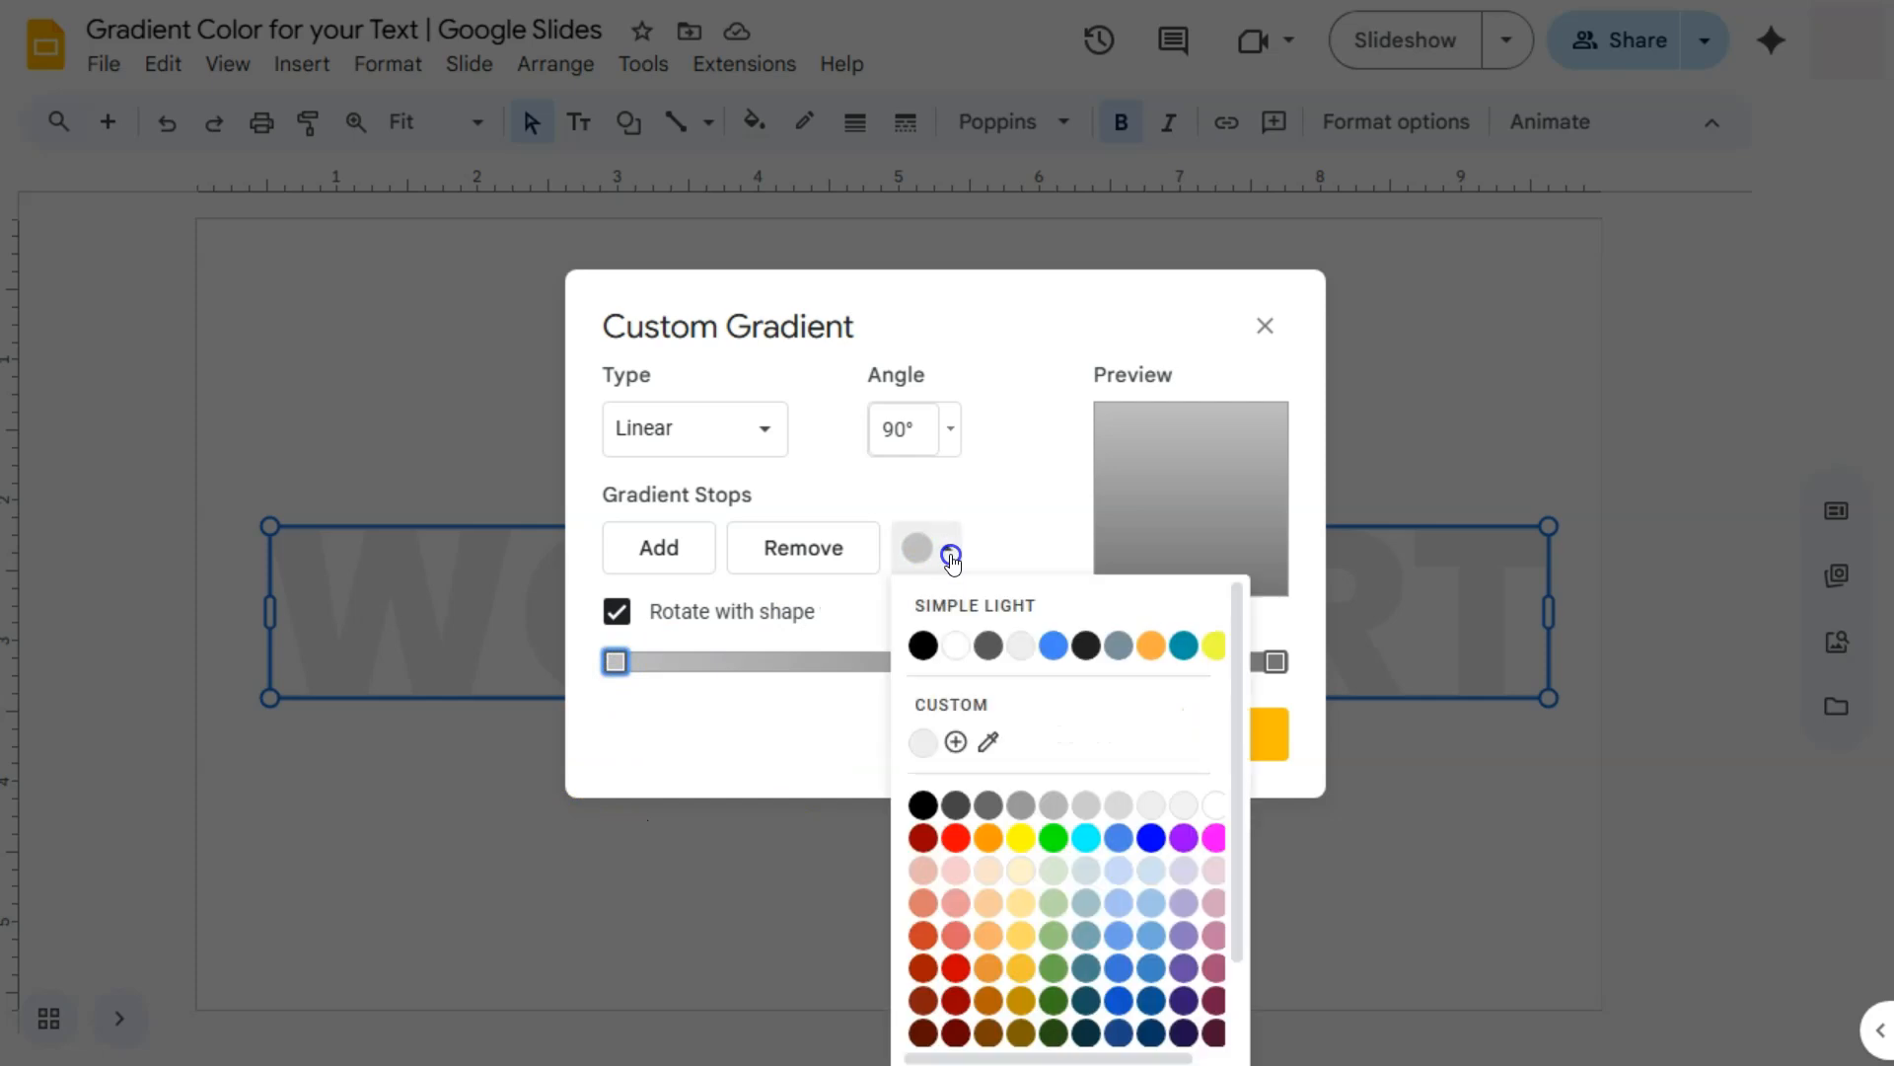
{"action": "left_click", "coordinate": [1151, 645]}
{"action": "left_click", "coordinate": [1275, 661]}
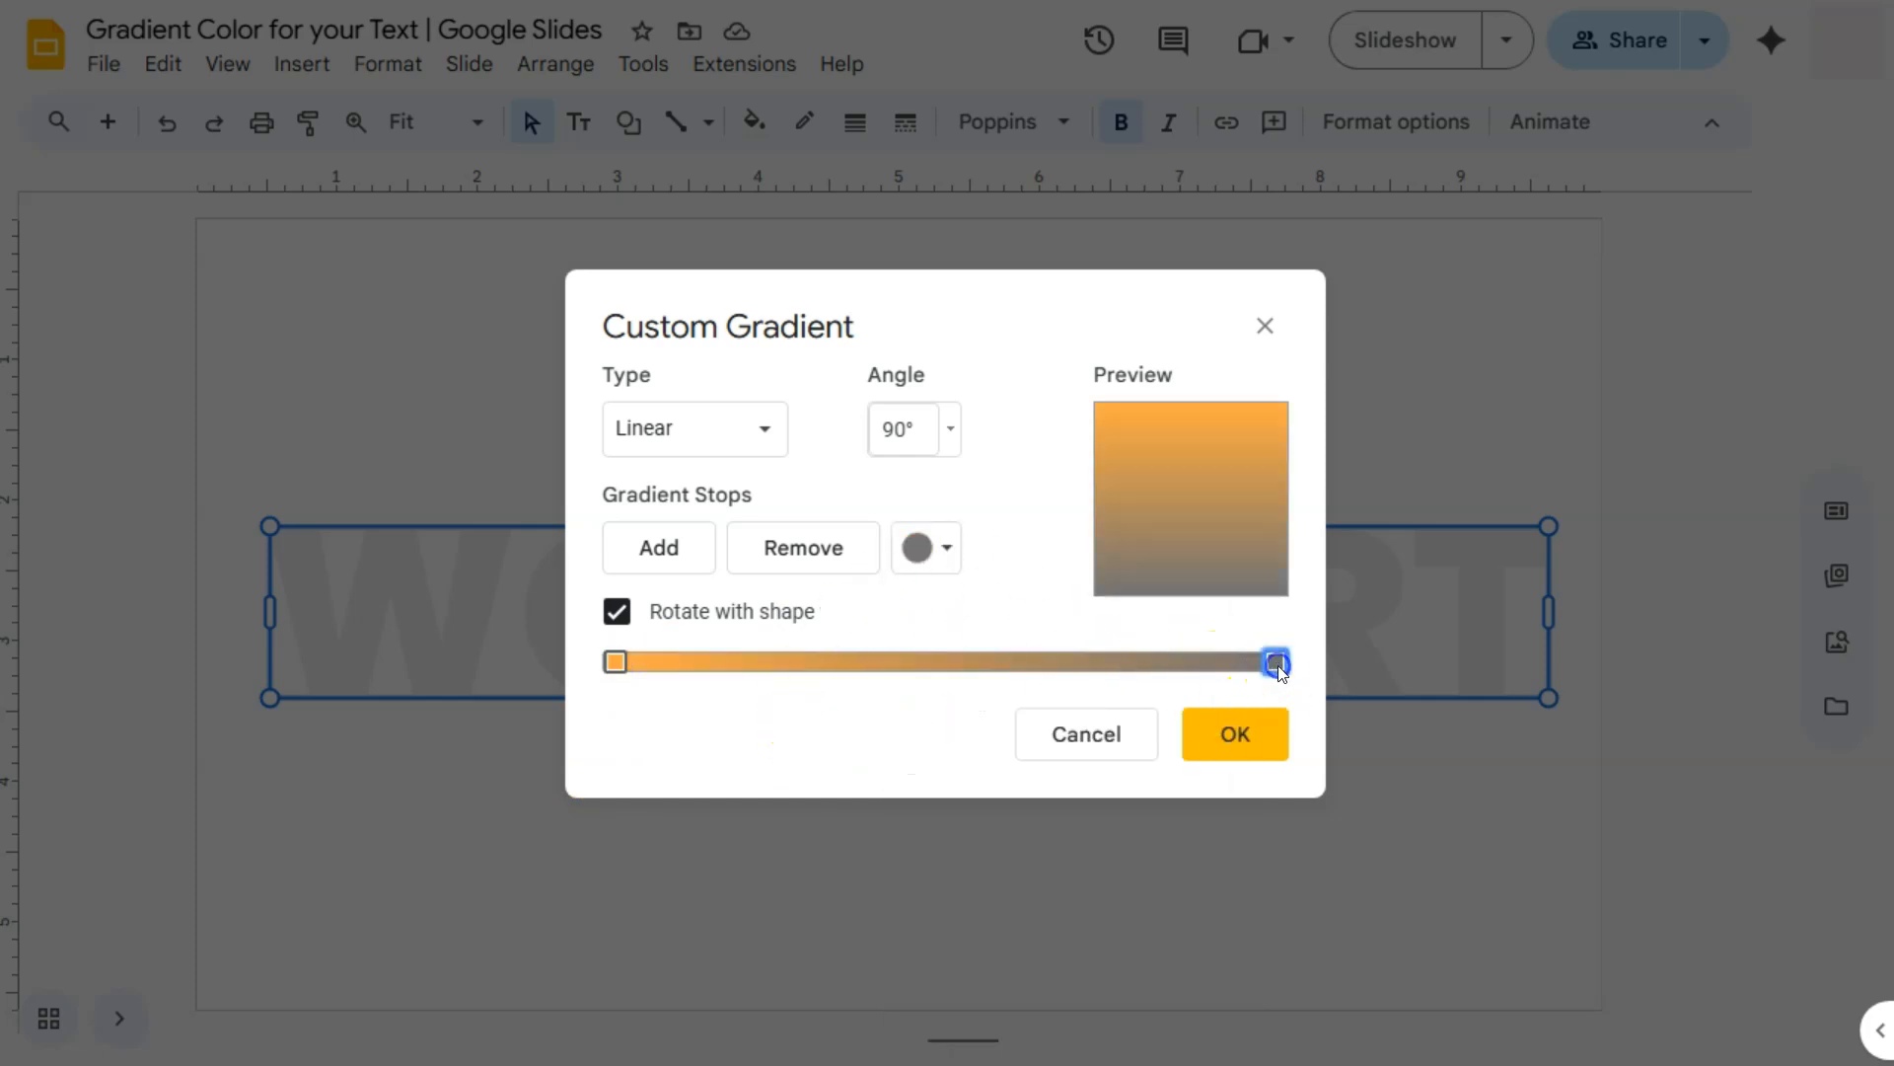
{"action": "left_click", "coordinate": [946, 549]}
{"action": "left_click", "coordinate": [1181, 647]}
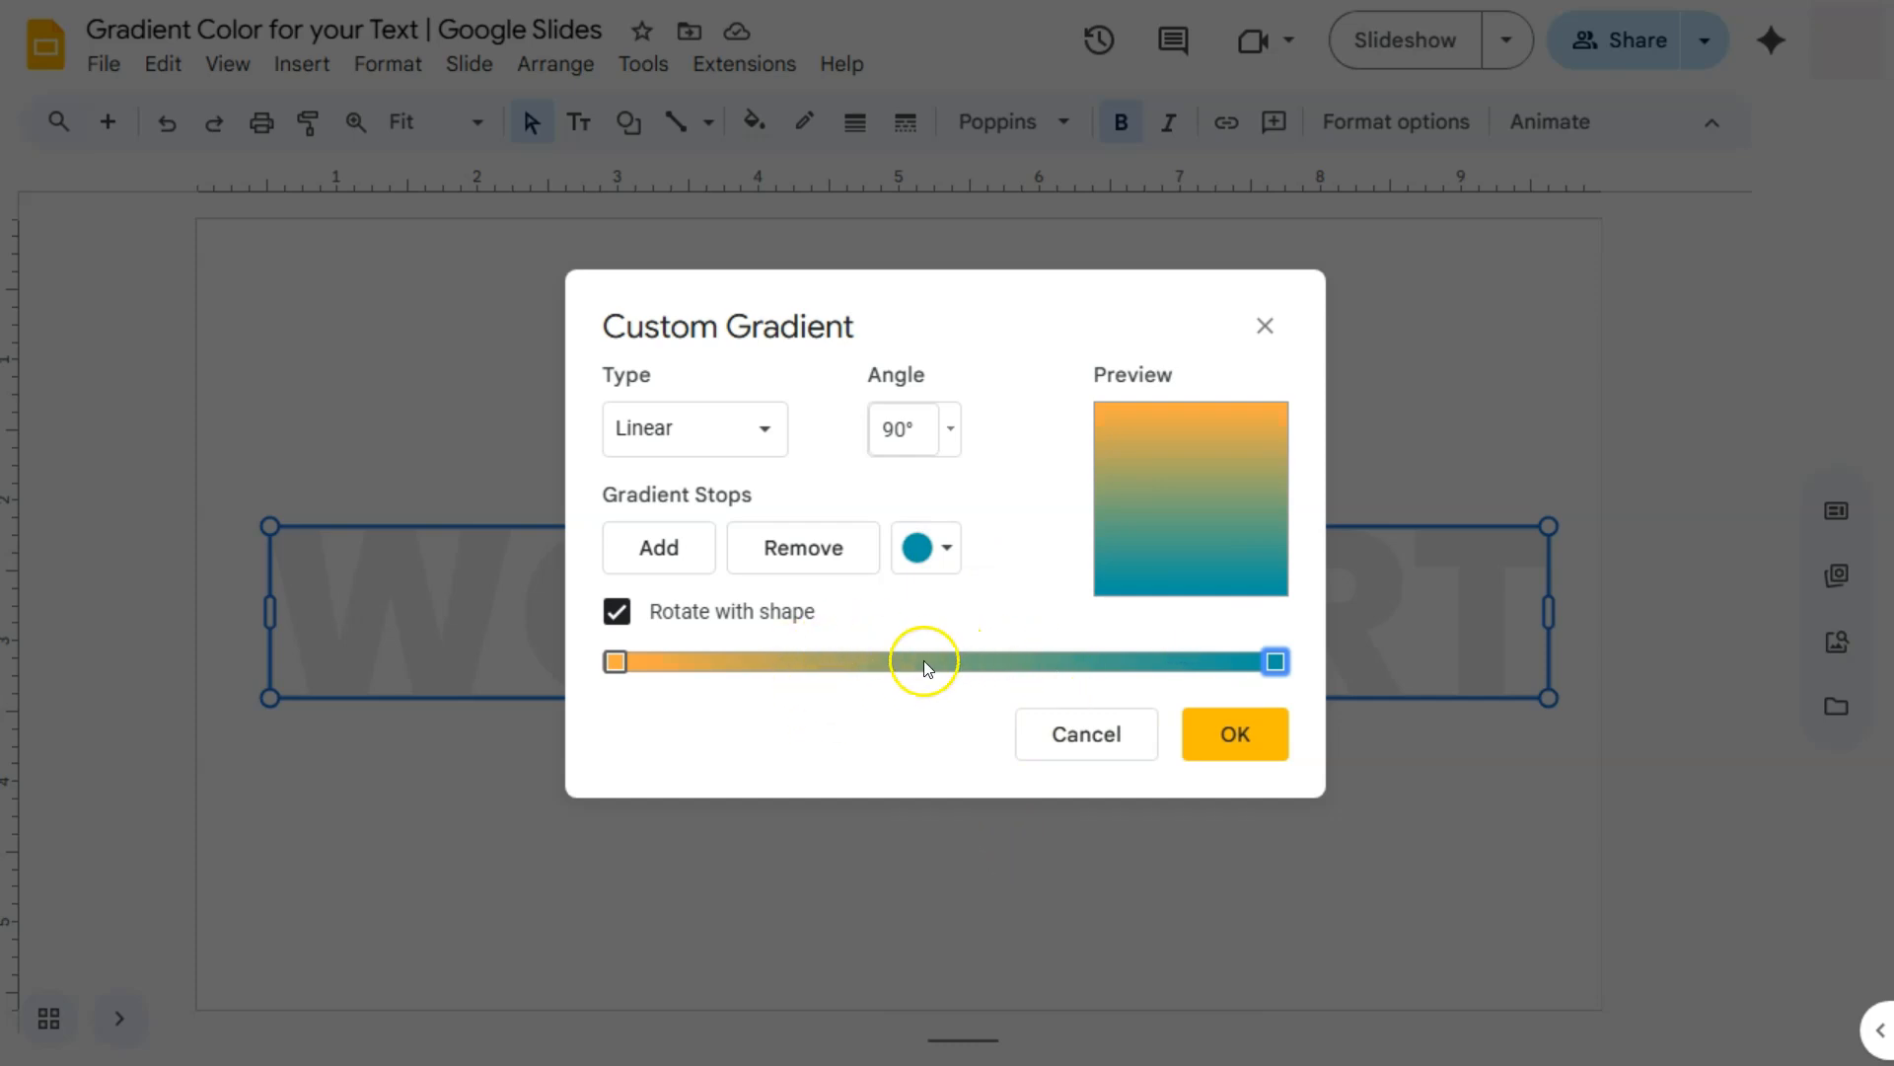
Add a middle gradient stop and shift it slightly towards the orange end
{"action": "left_click", "coordinate": [671, 552]}
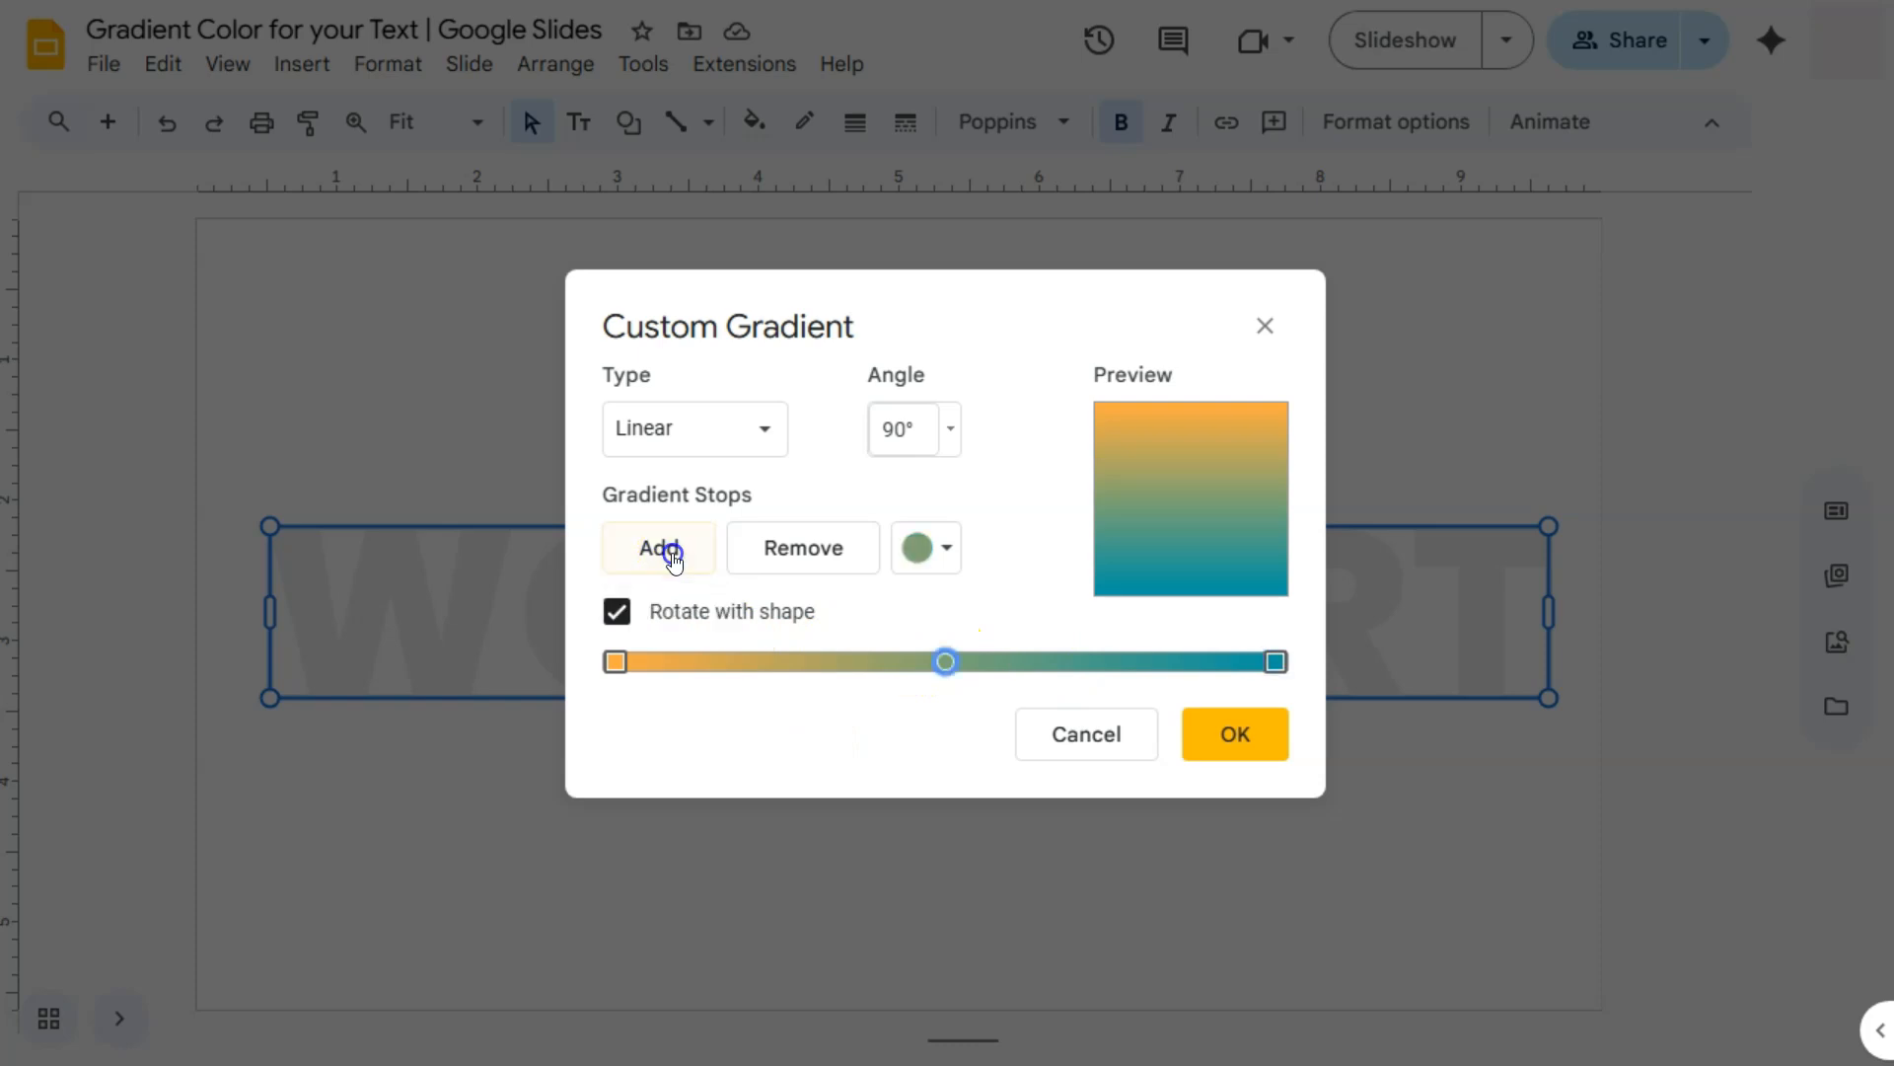
{"action": "mouse_move", "coordinate": [949, 663]}
{"action": "left_mouse_down"}
{"action": "mouse_move", "coordinate": [808, 664]}
{"action": "mouse_move", "coordinate": [1188, 665]}
{"action": "mouse_move", "coordinate": [728, 664]}
{"action": "mouse_move", "coordinate": [1150, 667]}
{"action": "mouse_move", "coordinate": [828, 677]}
{"action": "mouse_move", "coordinate": [933, 671]}
{"action": "left_mouse_up"}
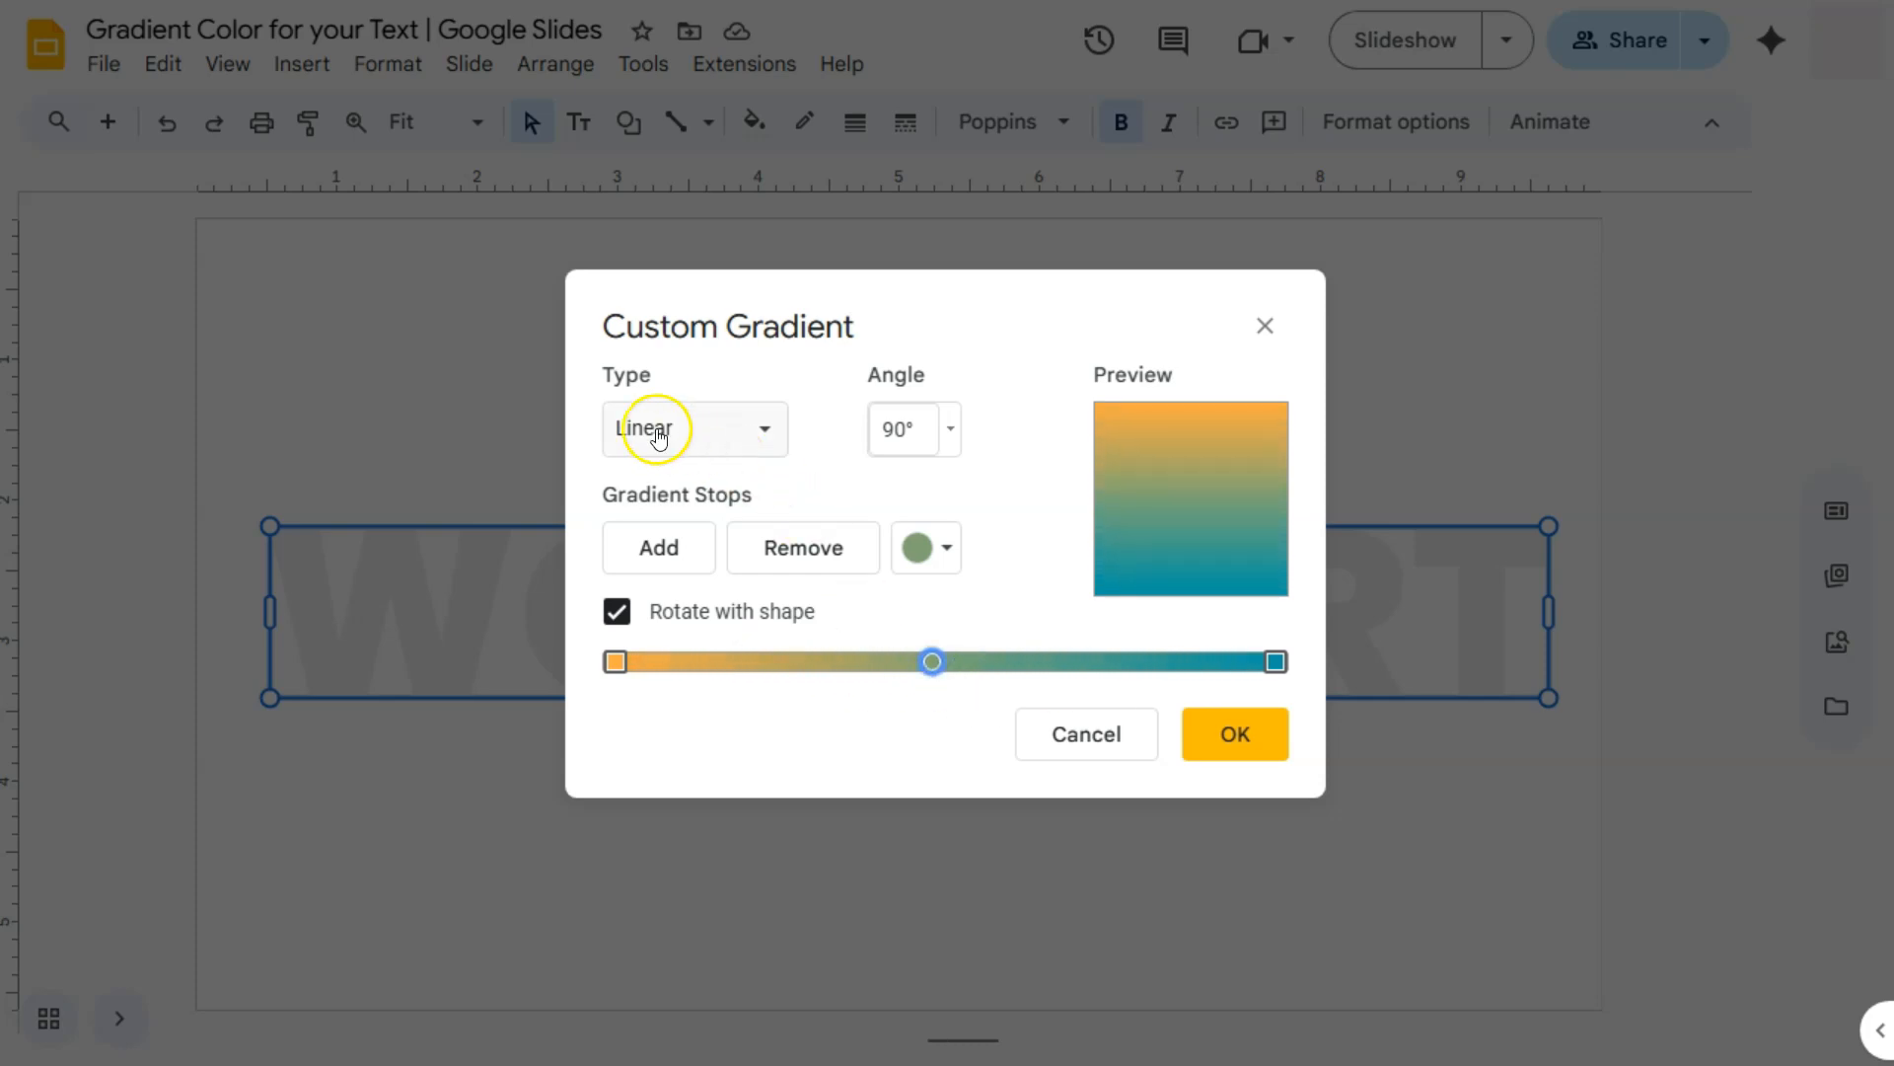
Try the Radial gradient type and a 0° angle, and return the gradient to Linear at 90°
{"action": "left_click", "coordinate": [687, 432]}
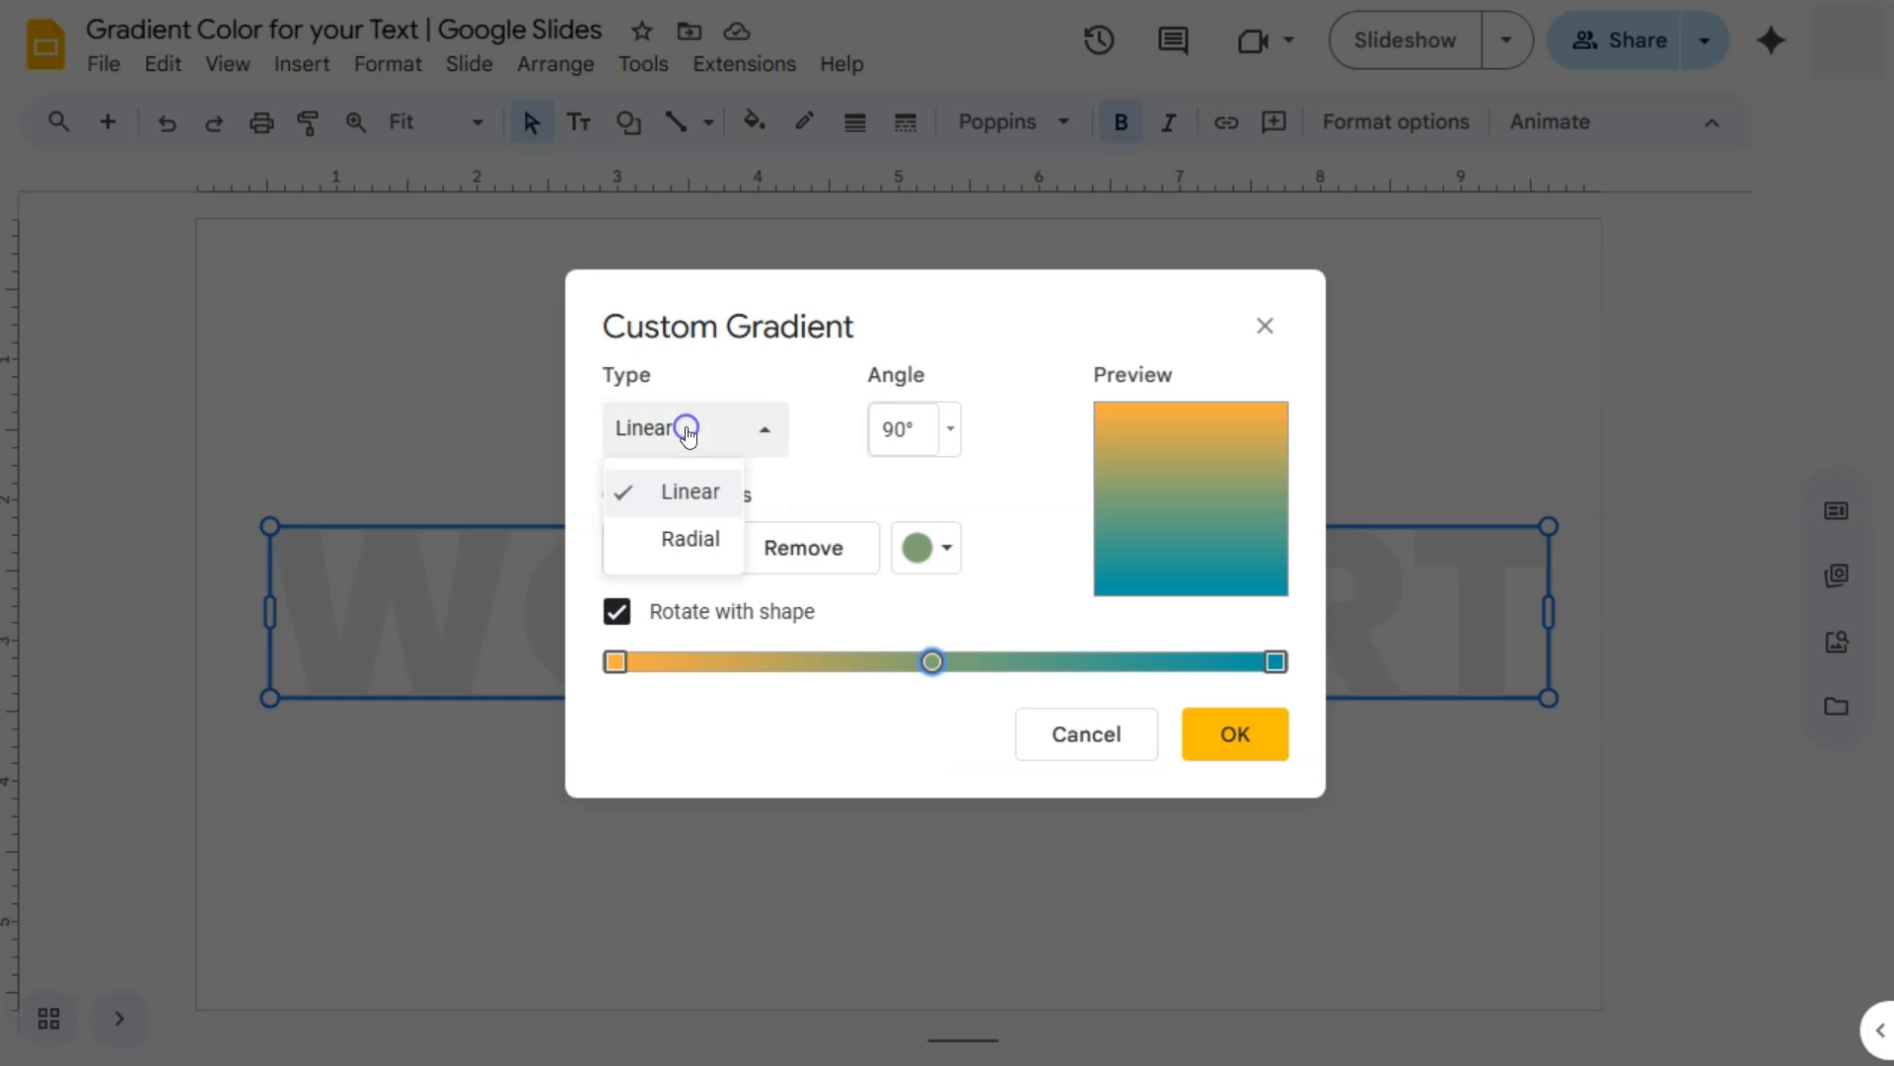
{"action": "left_click", "coordinate": [712, 544]}
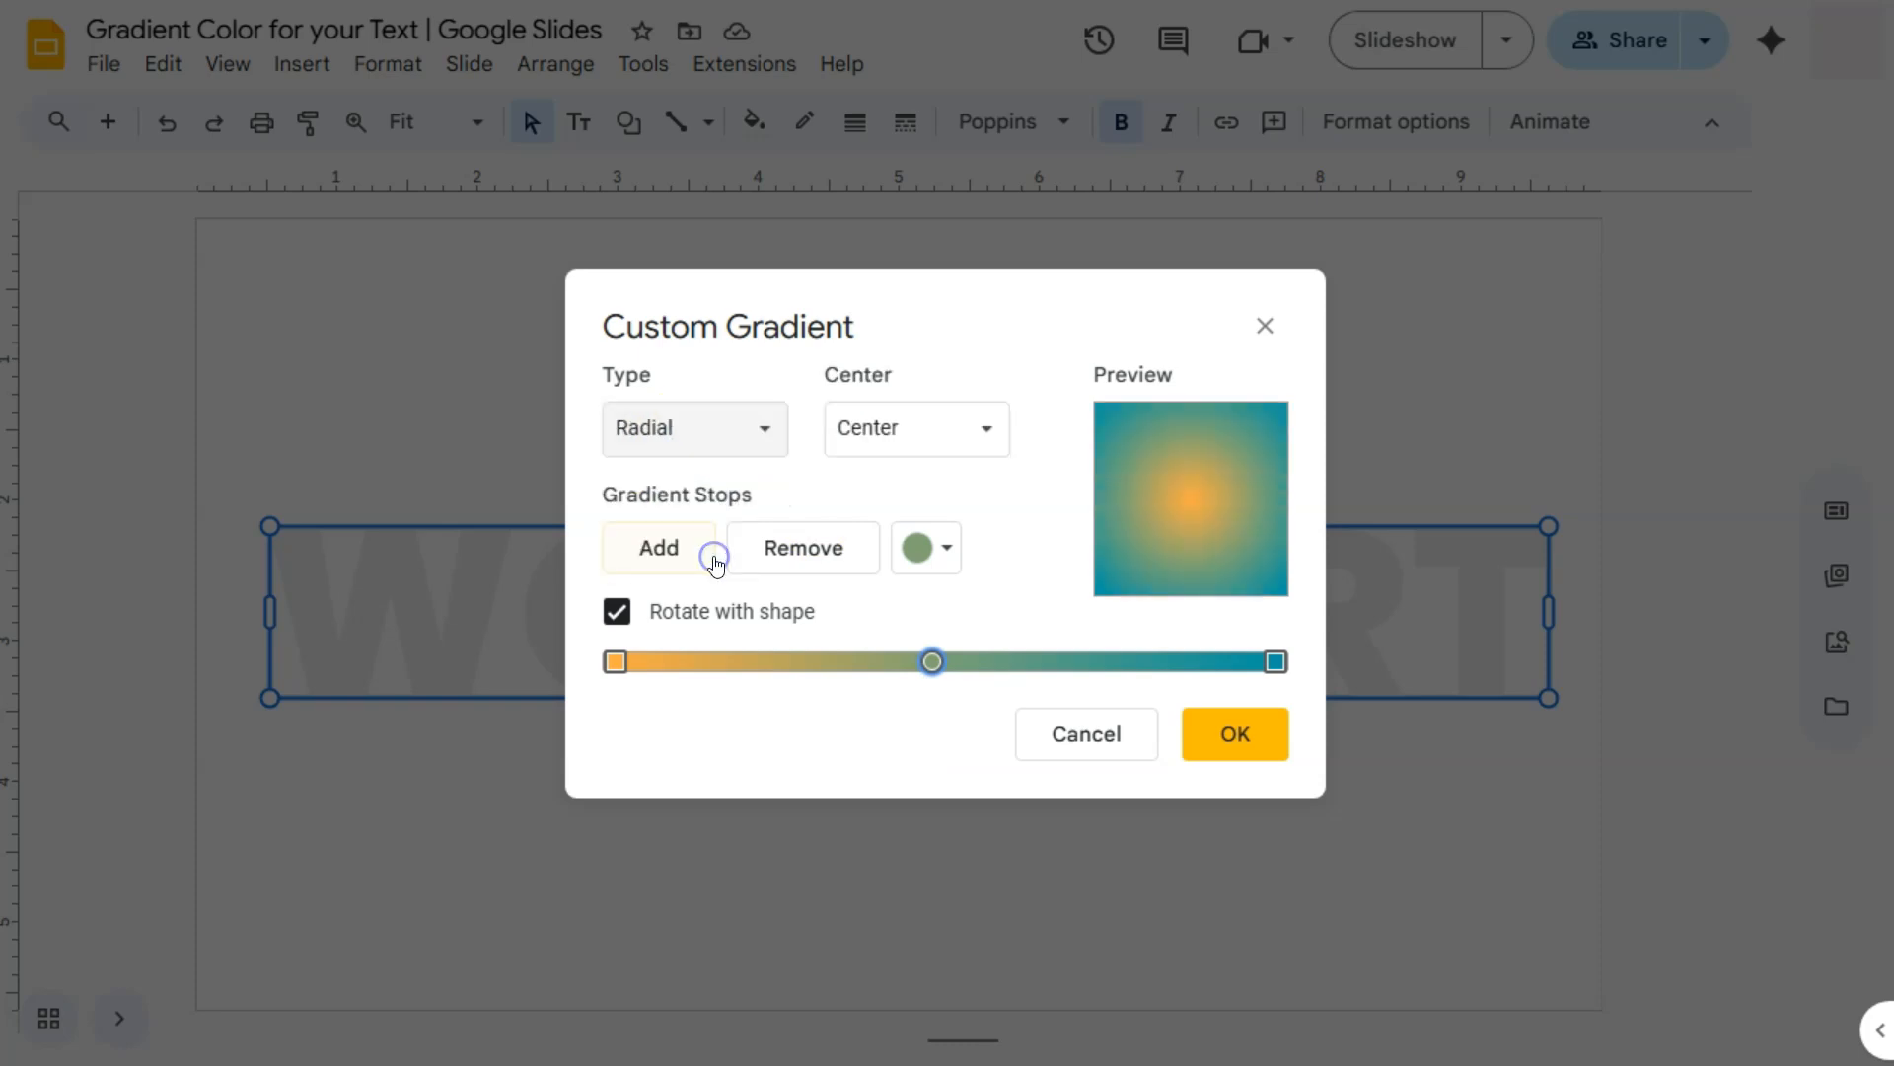
{"action": "left_click", "coordinate": [702, 434]}
{"action": "left_click", "coordinate": [690, 489]}
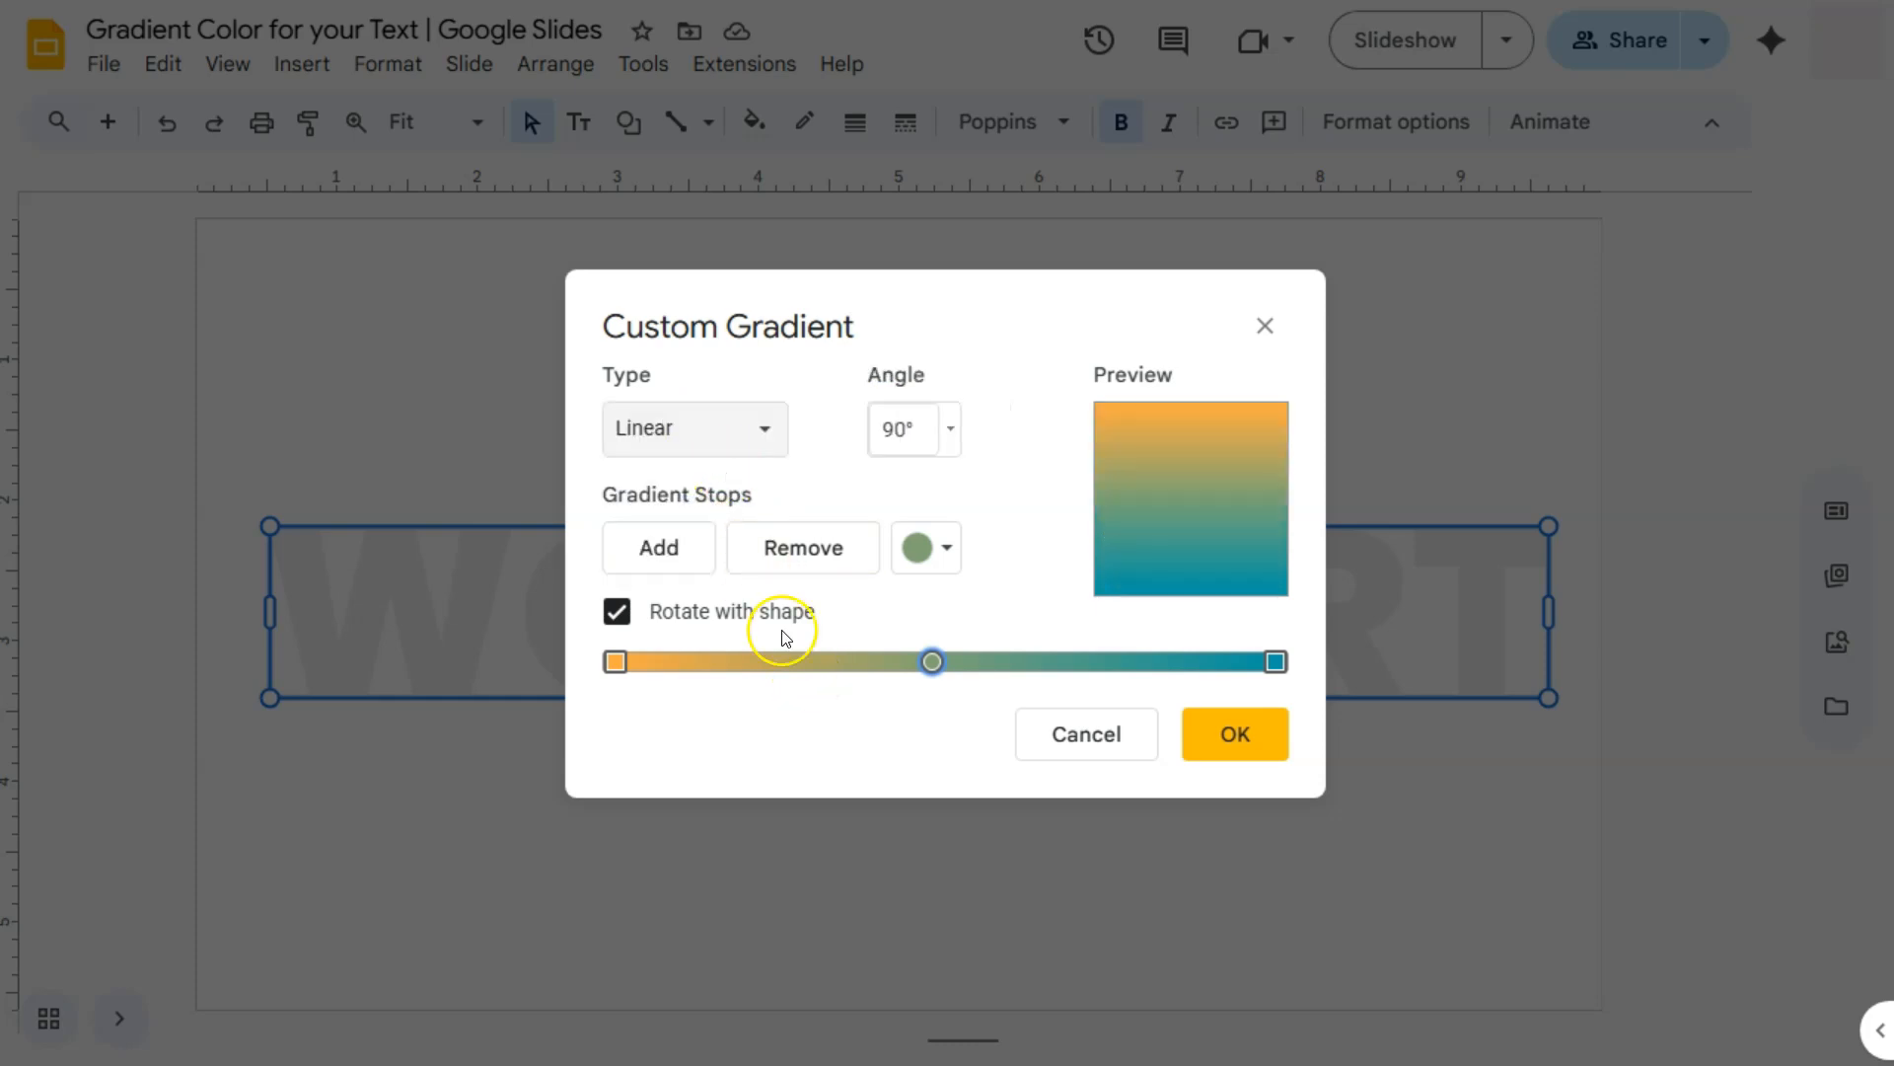
{"action": "left_click", "coordinate": [951, 430]}
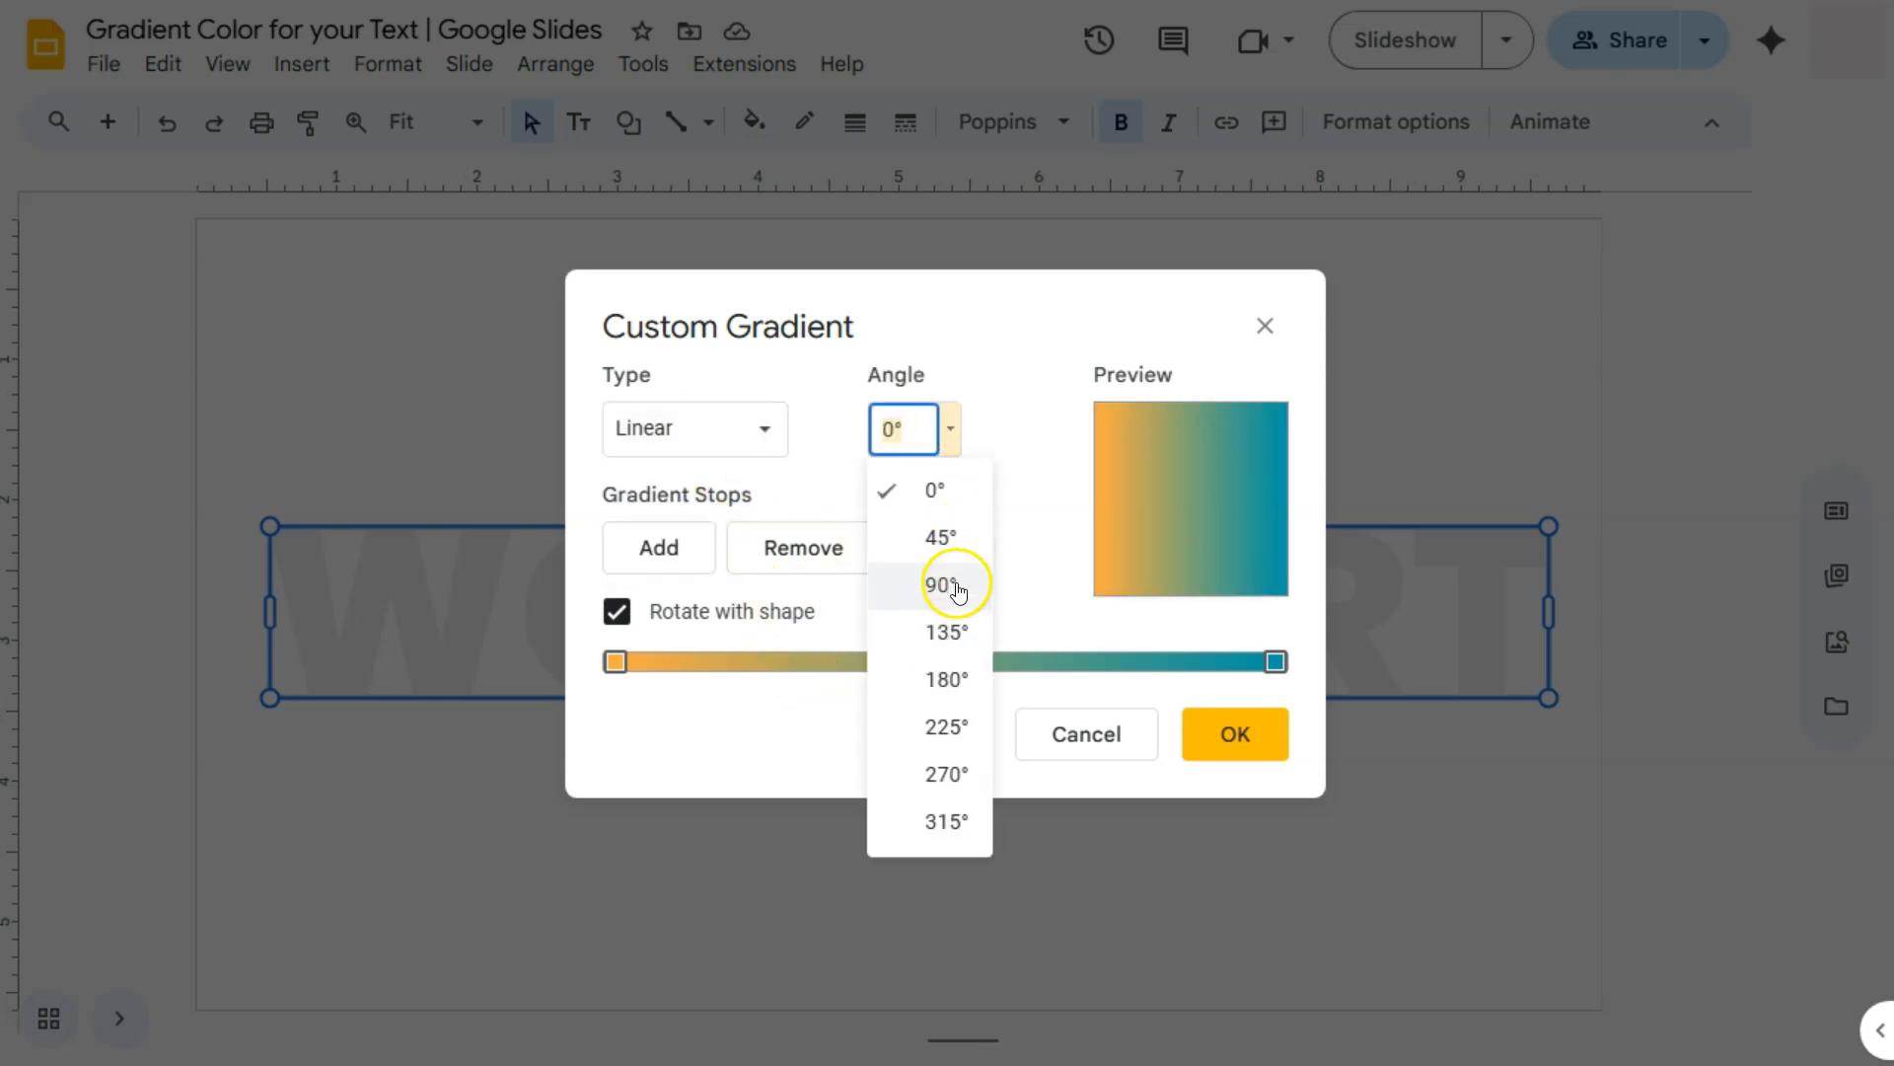
{"action": "left_click", "coordinate": [956, 583]}
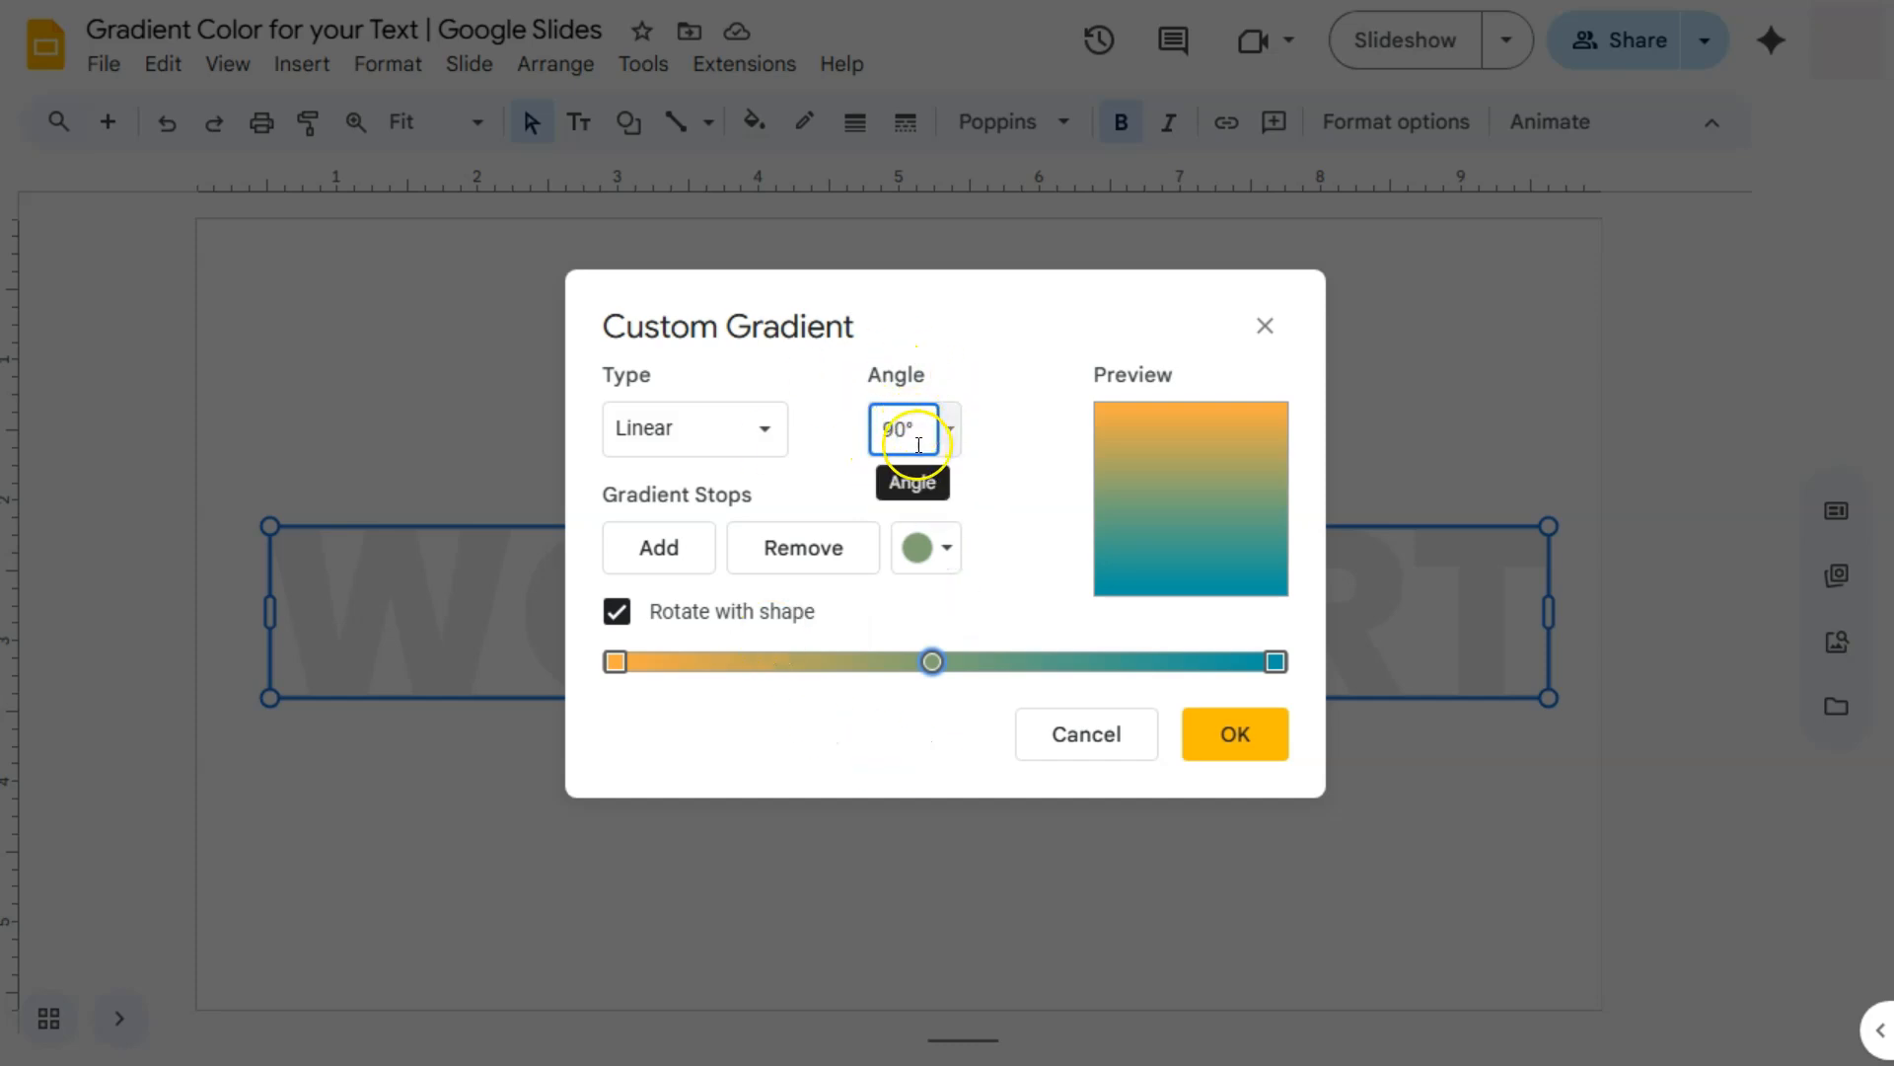
Shift the middle gradient stop slightly towards the teal end and apply the custom gradient to the word art
{"action": "left_click_drag", "start_coordinate": [932, 661], "coordinate": [985, 662]}
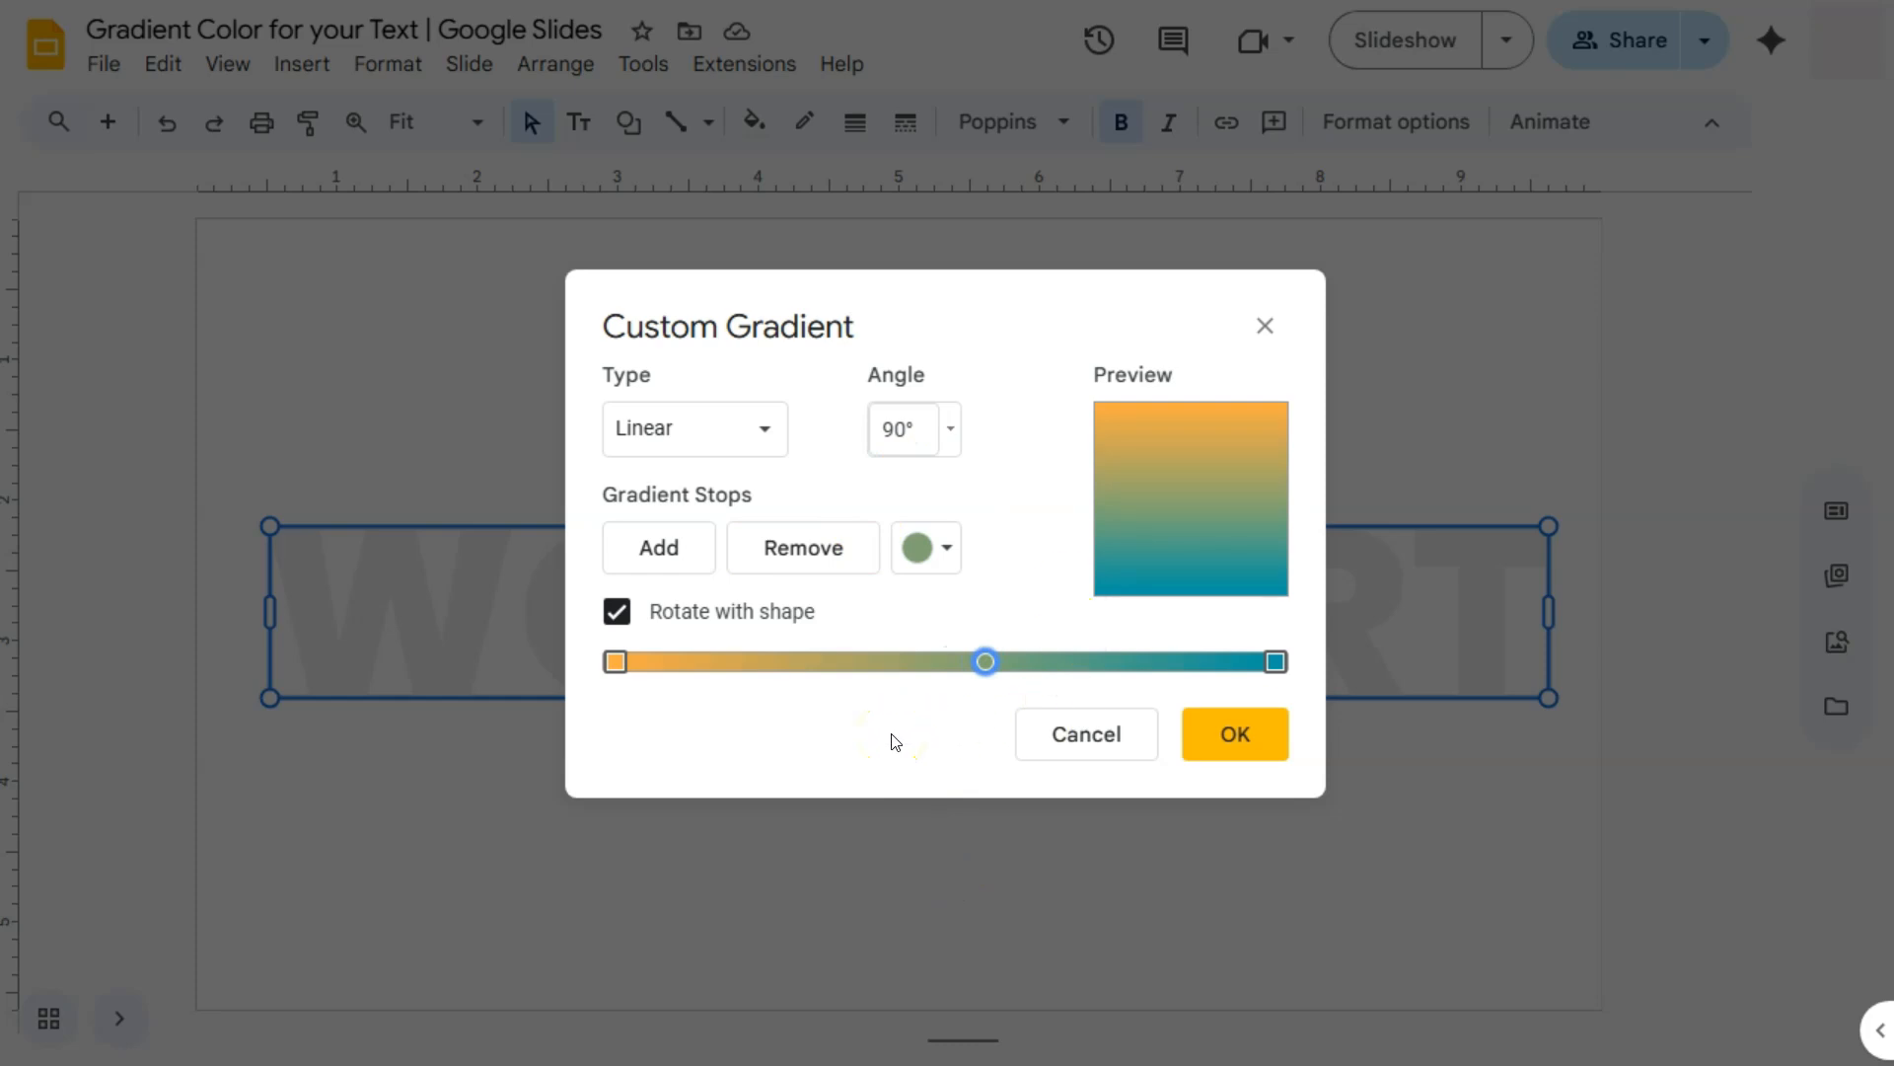
{"action": "left_click", "coordinate": [1222, 742]}
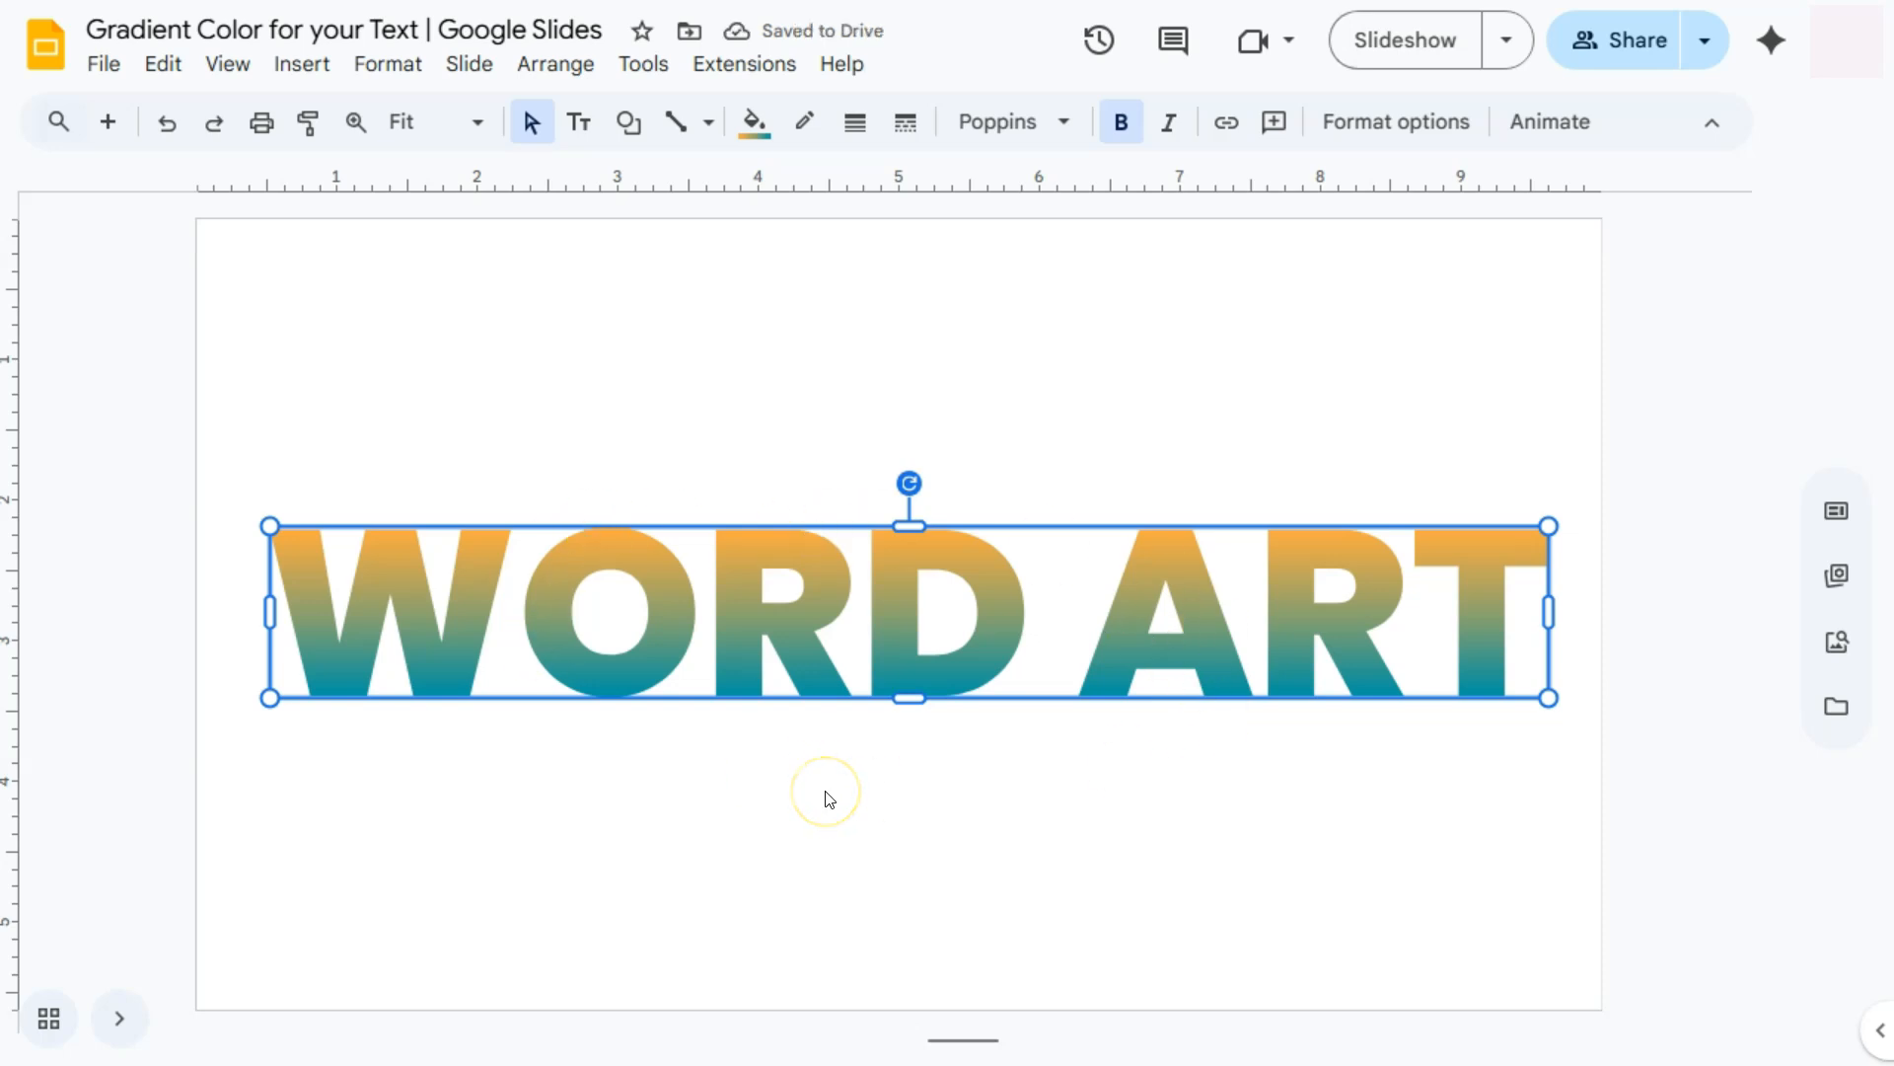
Resize the word art to about 7.9 in wide and 2.1 in tall, and centre it on the slide
{"action": "left_click_drag", "start_coordinate": [1548, 612], "coordinate": [1349, 612]}
{"action": "left_click_drag", "start_coordinate": [811, 697], "coordinate": [810, 756]}
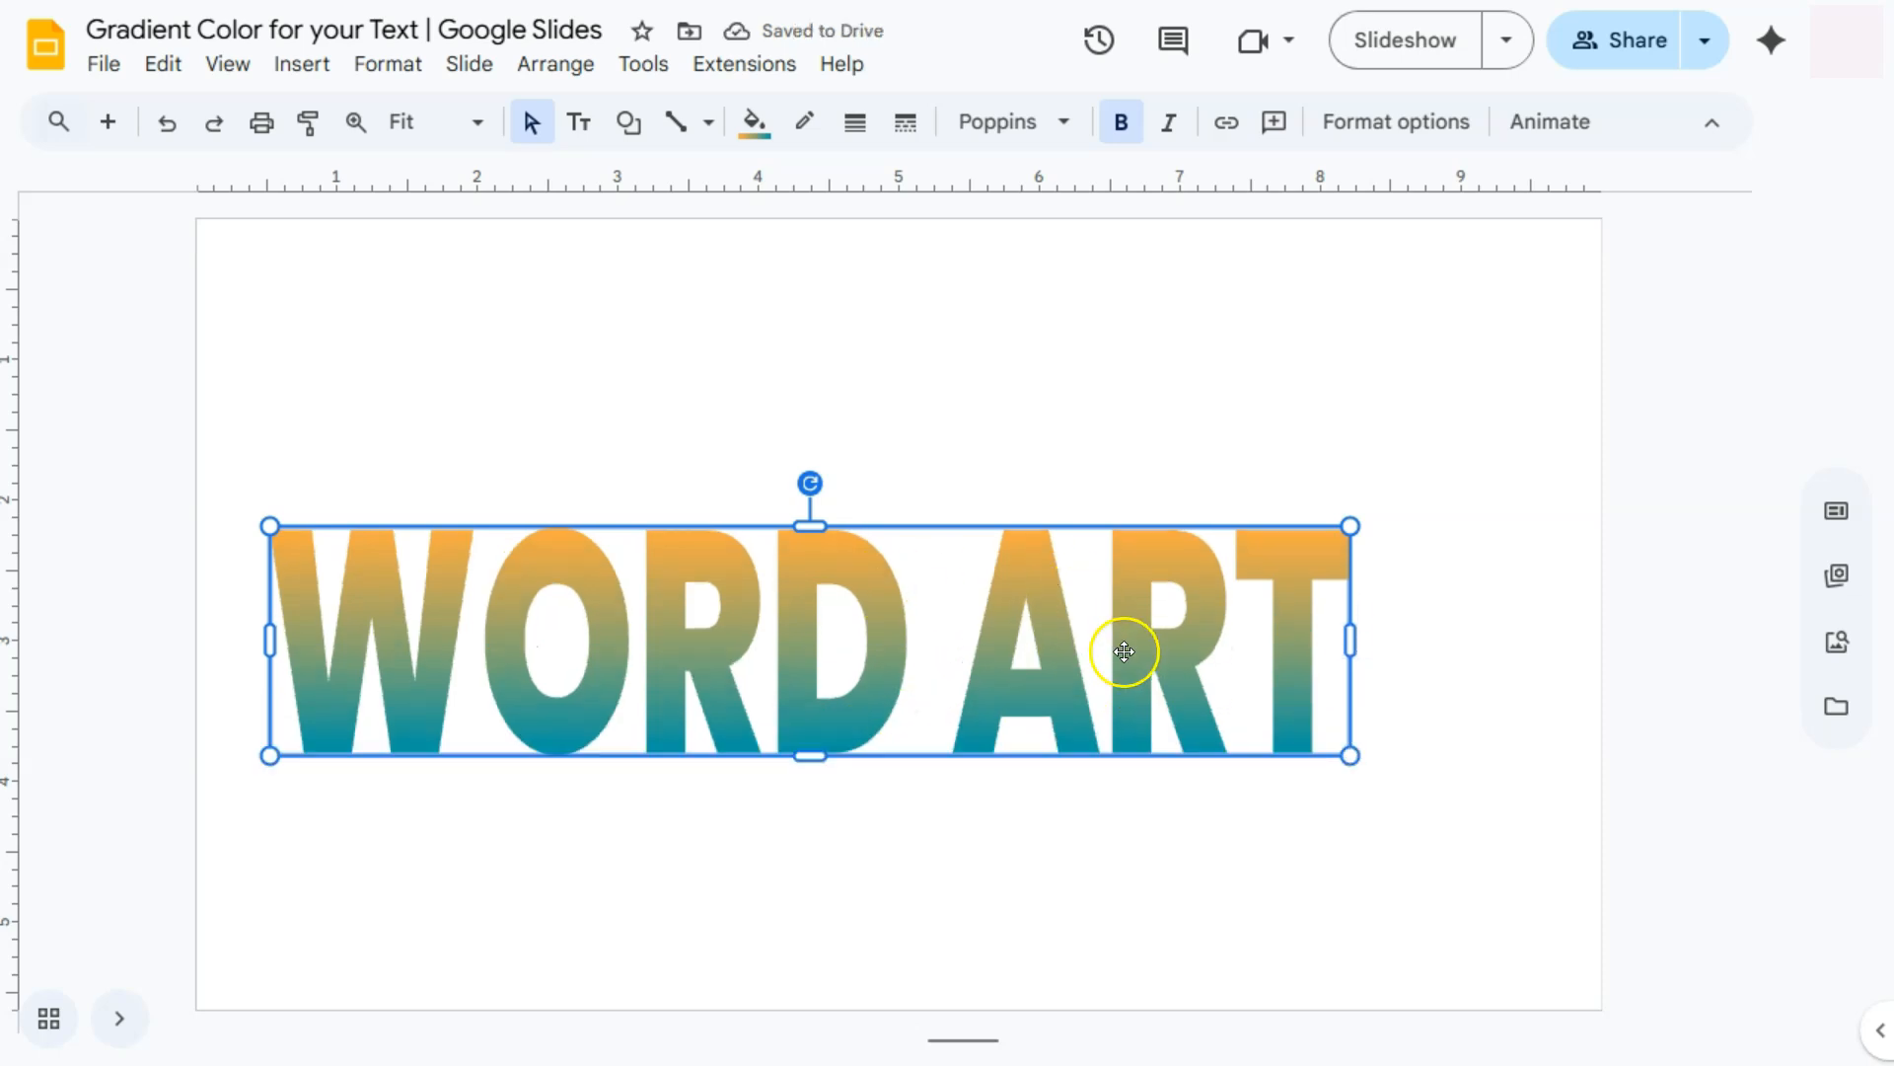
{"action": "left_click_drag", "start_coordinate": [845, 648], "coordinate": [888, 507]}
{"action": "left_click_drag", "start_coordinate": [1393, 614], "coordinate": [1425, 676]}
{"action": "left_click_drag", "start_coordinate": [1003, 546], "coordinate": [1034, 628]}
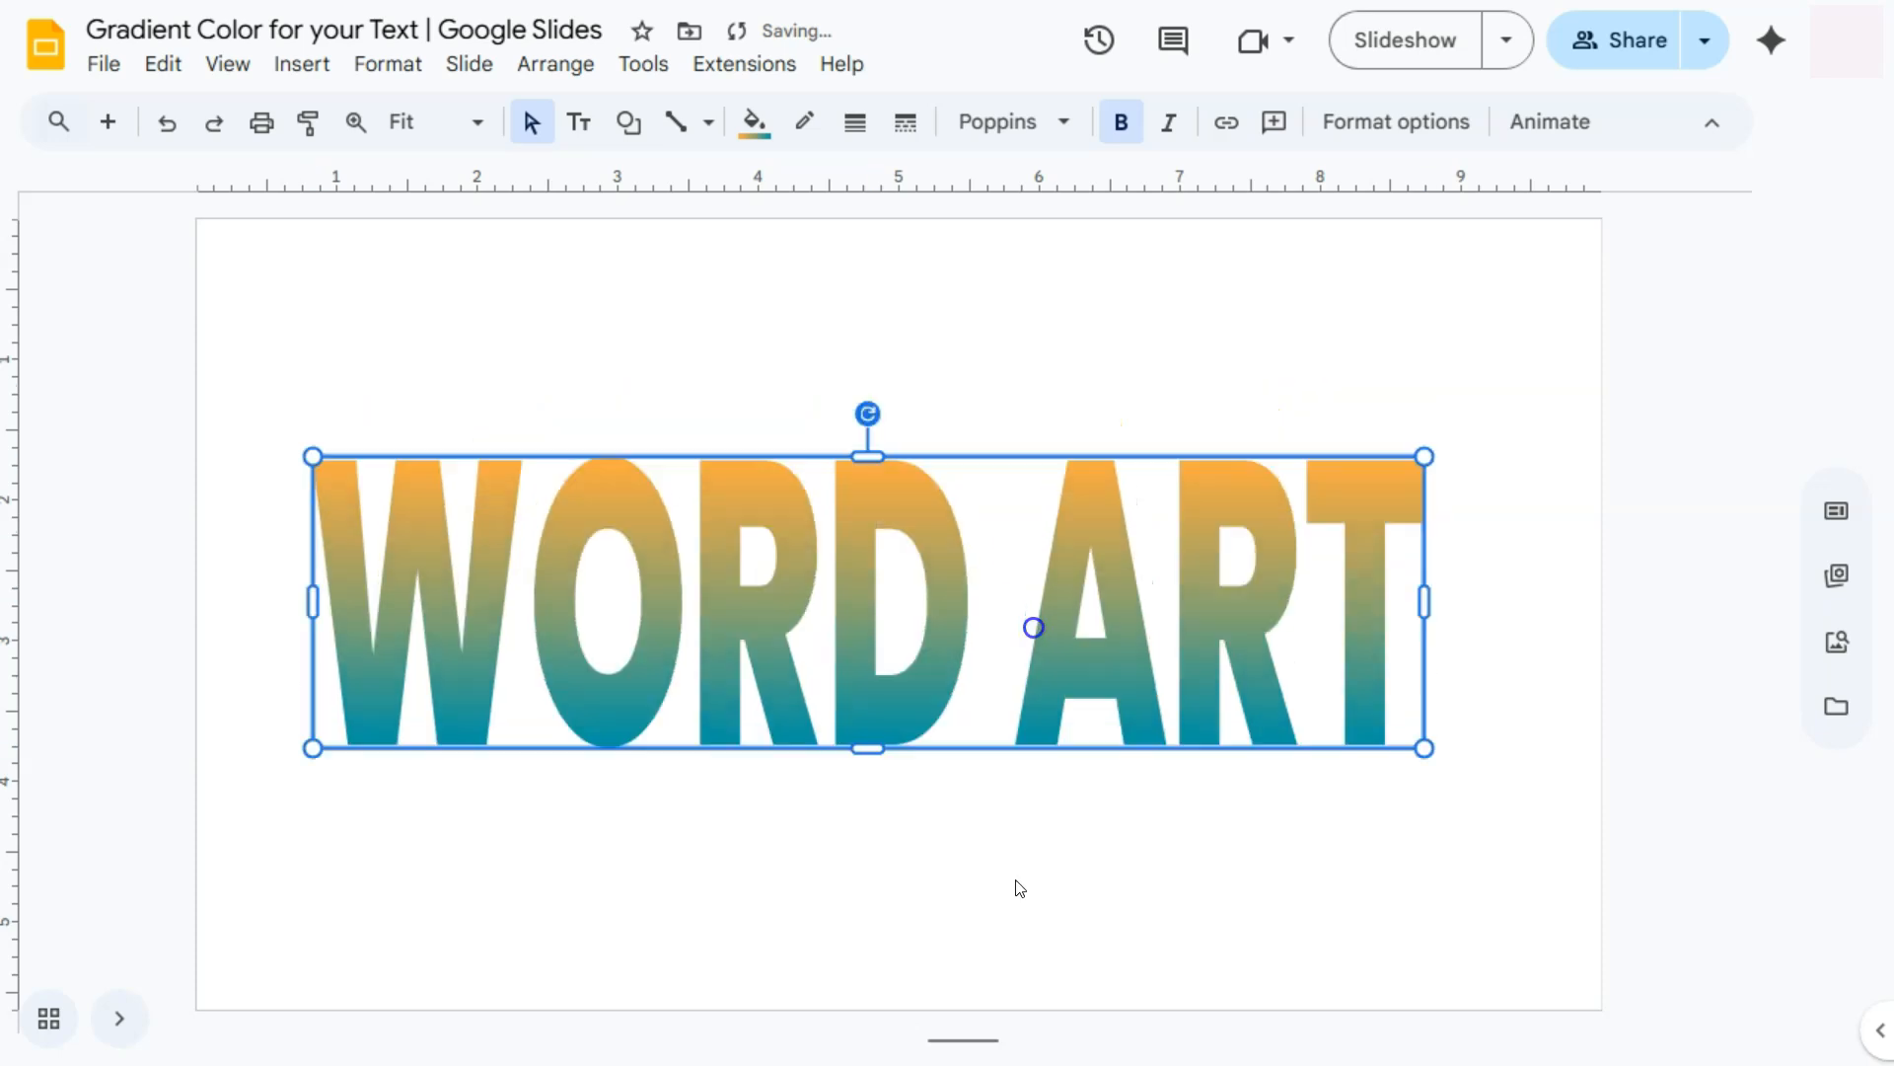
{"action": "left_click", "coordinate": [1016, 883]}
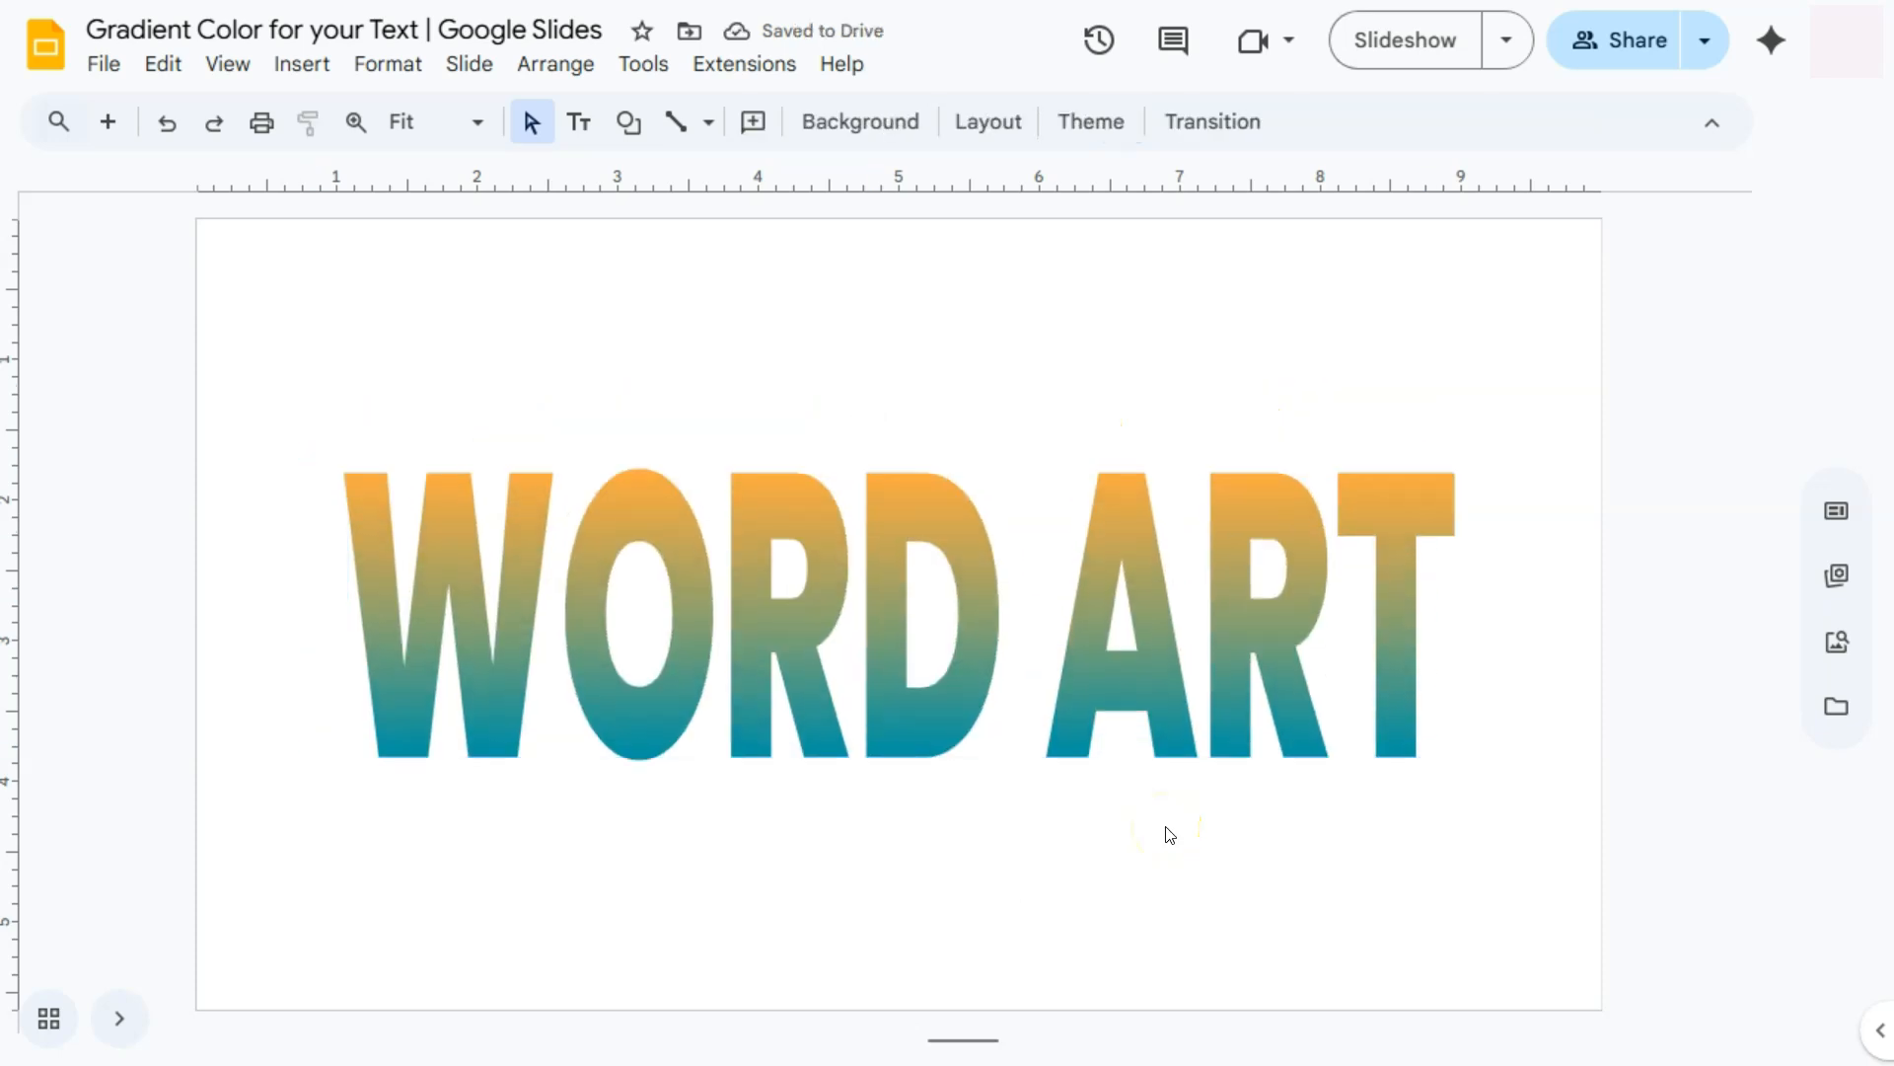
Show the slide thumbnails, duplicate slide 4 with the gradient word art, and open the copy as slide 5
{"action": "left_click", "coordinate": [1168, 815]}
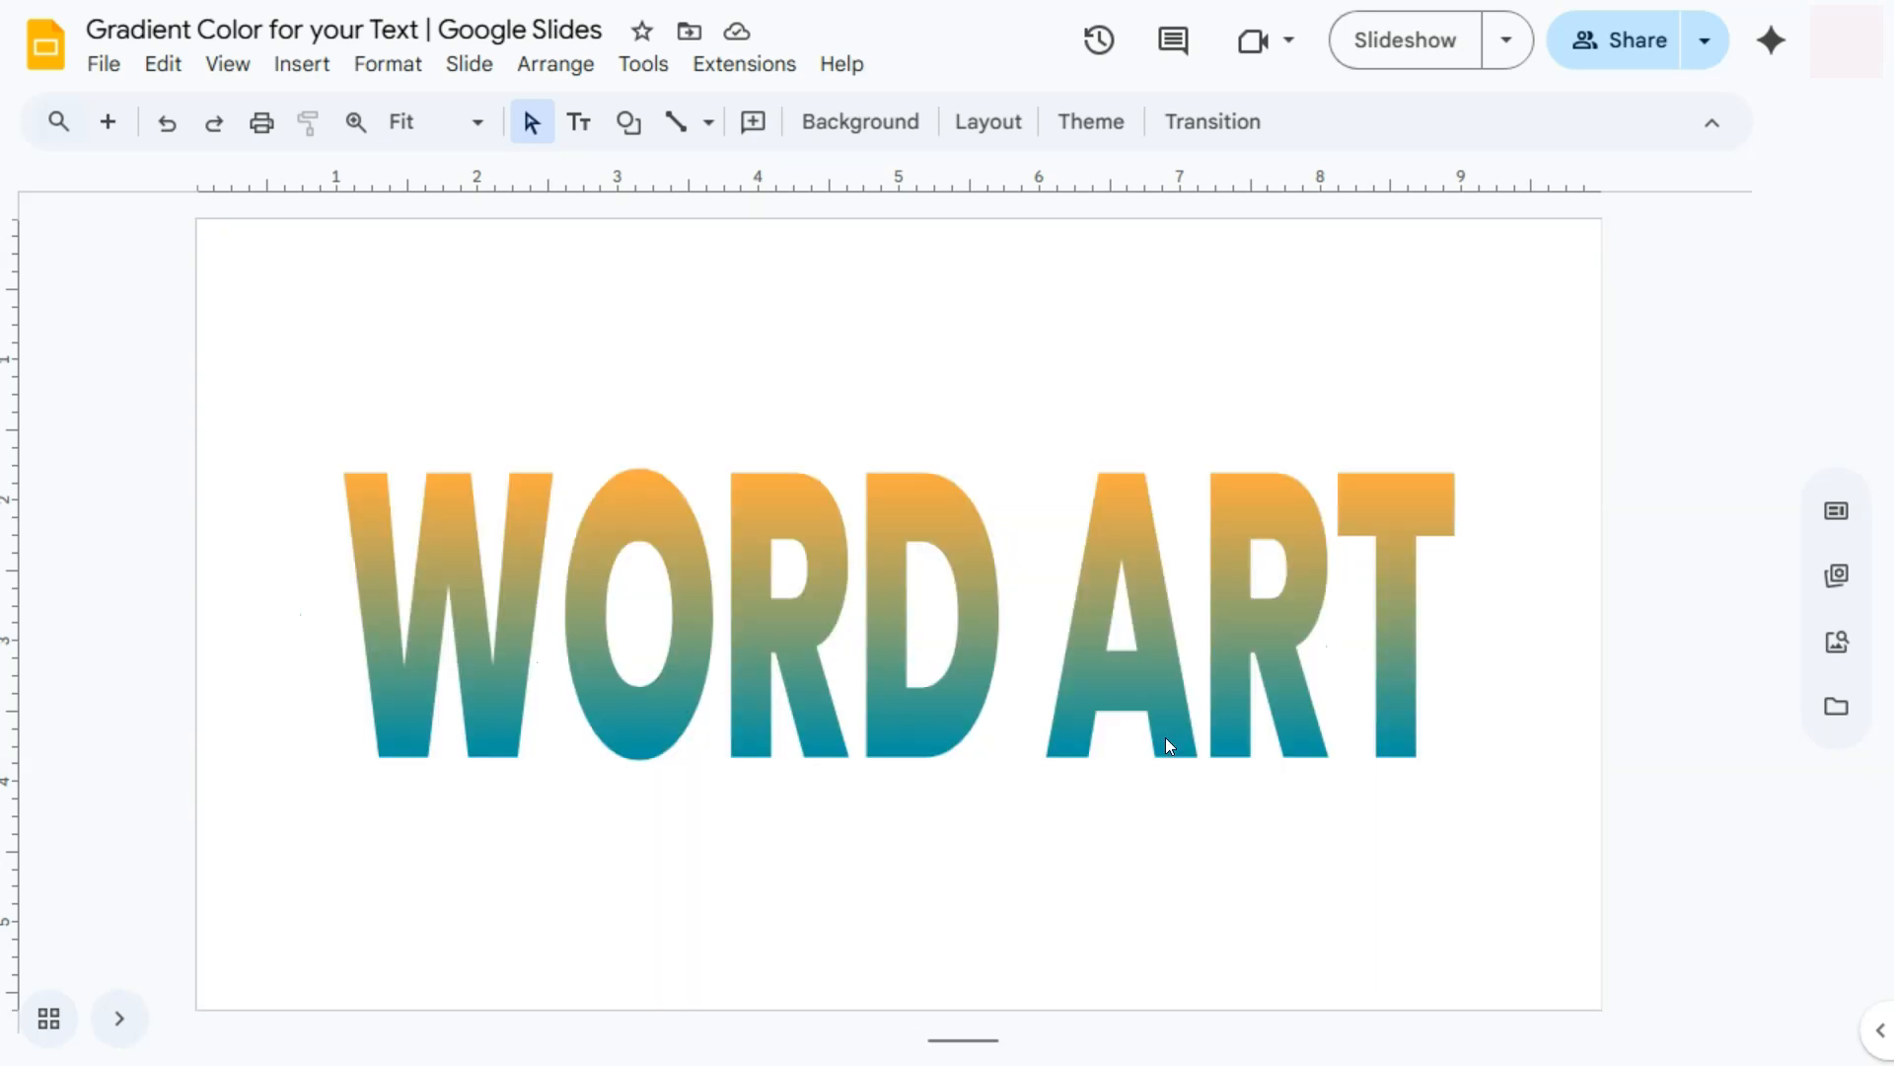
{"action": "left_click", "coordinate": [1153, 663]}
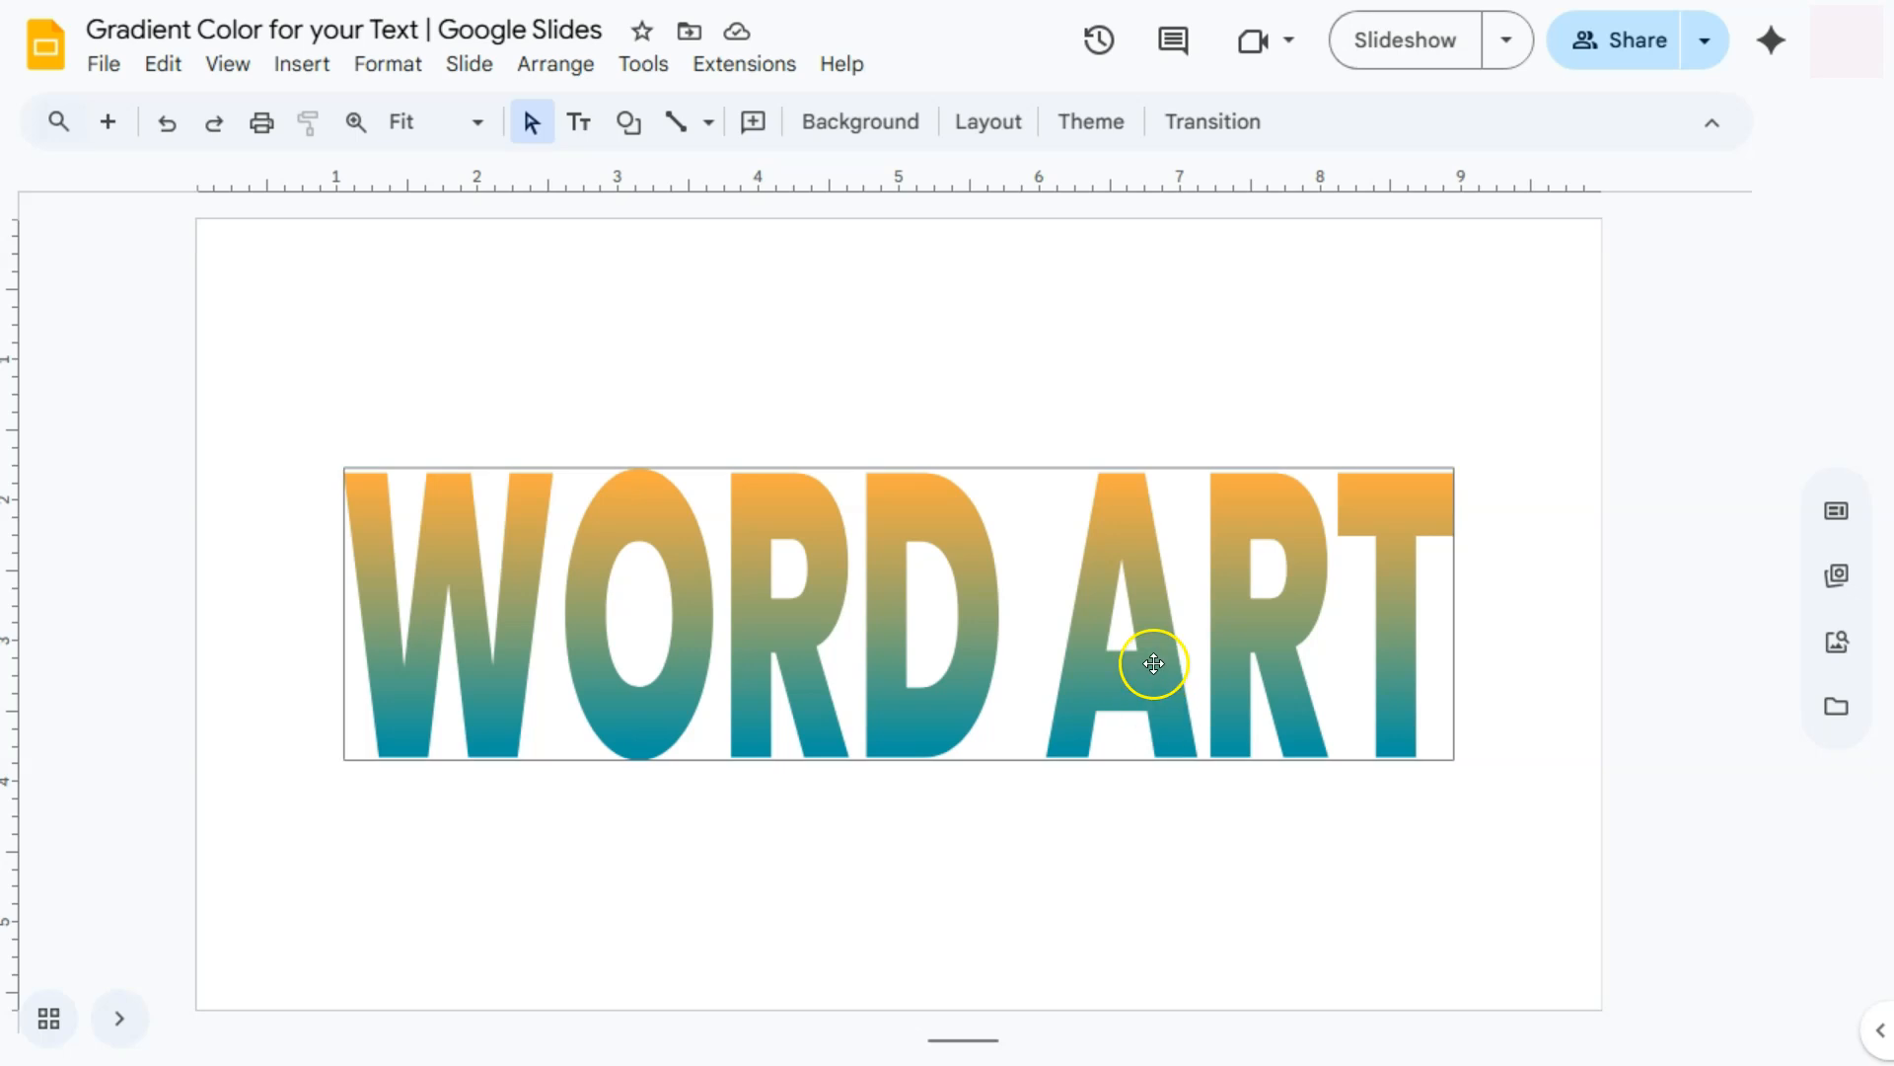
{"action": "left_click", "coordinate": [220, 588]}
{"action": "left_click", "coordinate": [117, 1018]}
{"action": "left_click", "coordinate": [165, 747]}
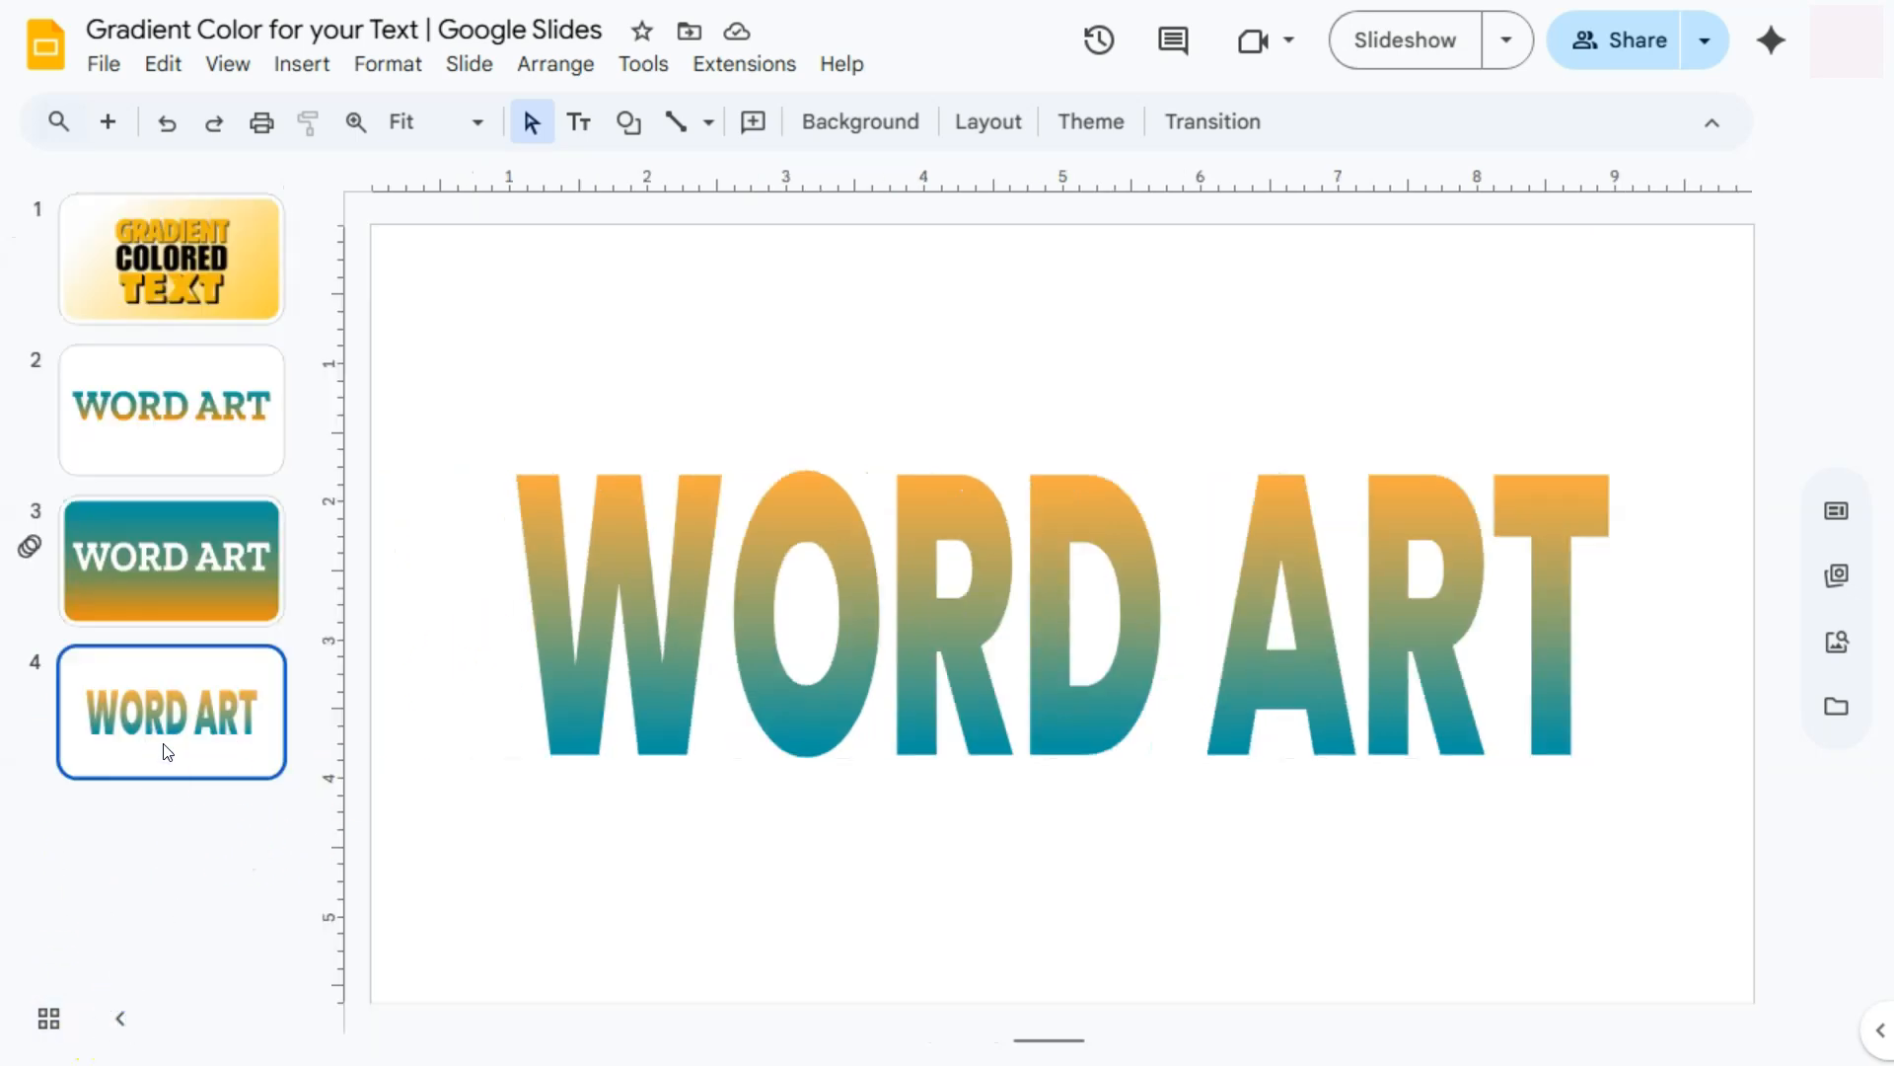
{"action": "key", "text": "ctrl+d"}
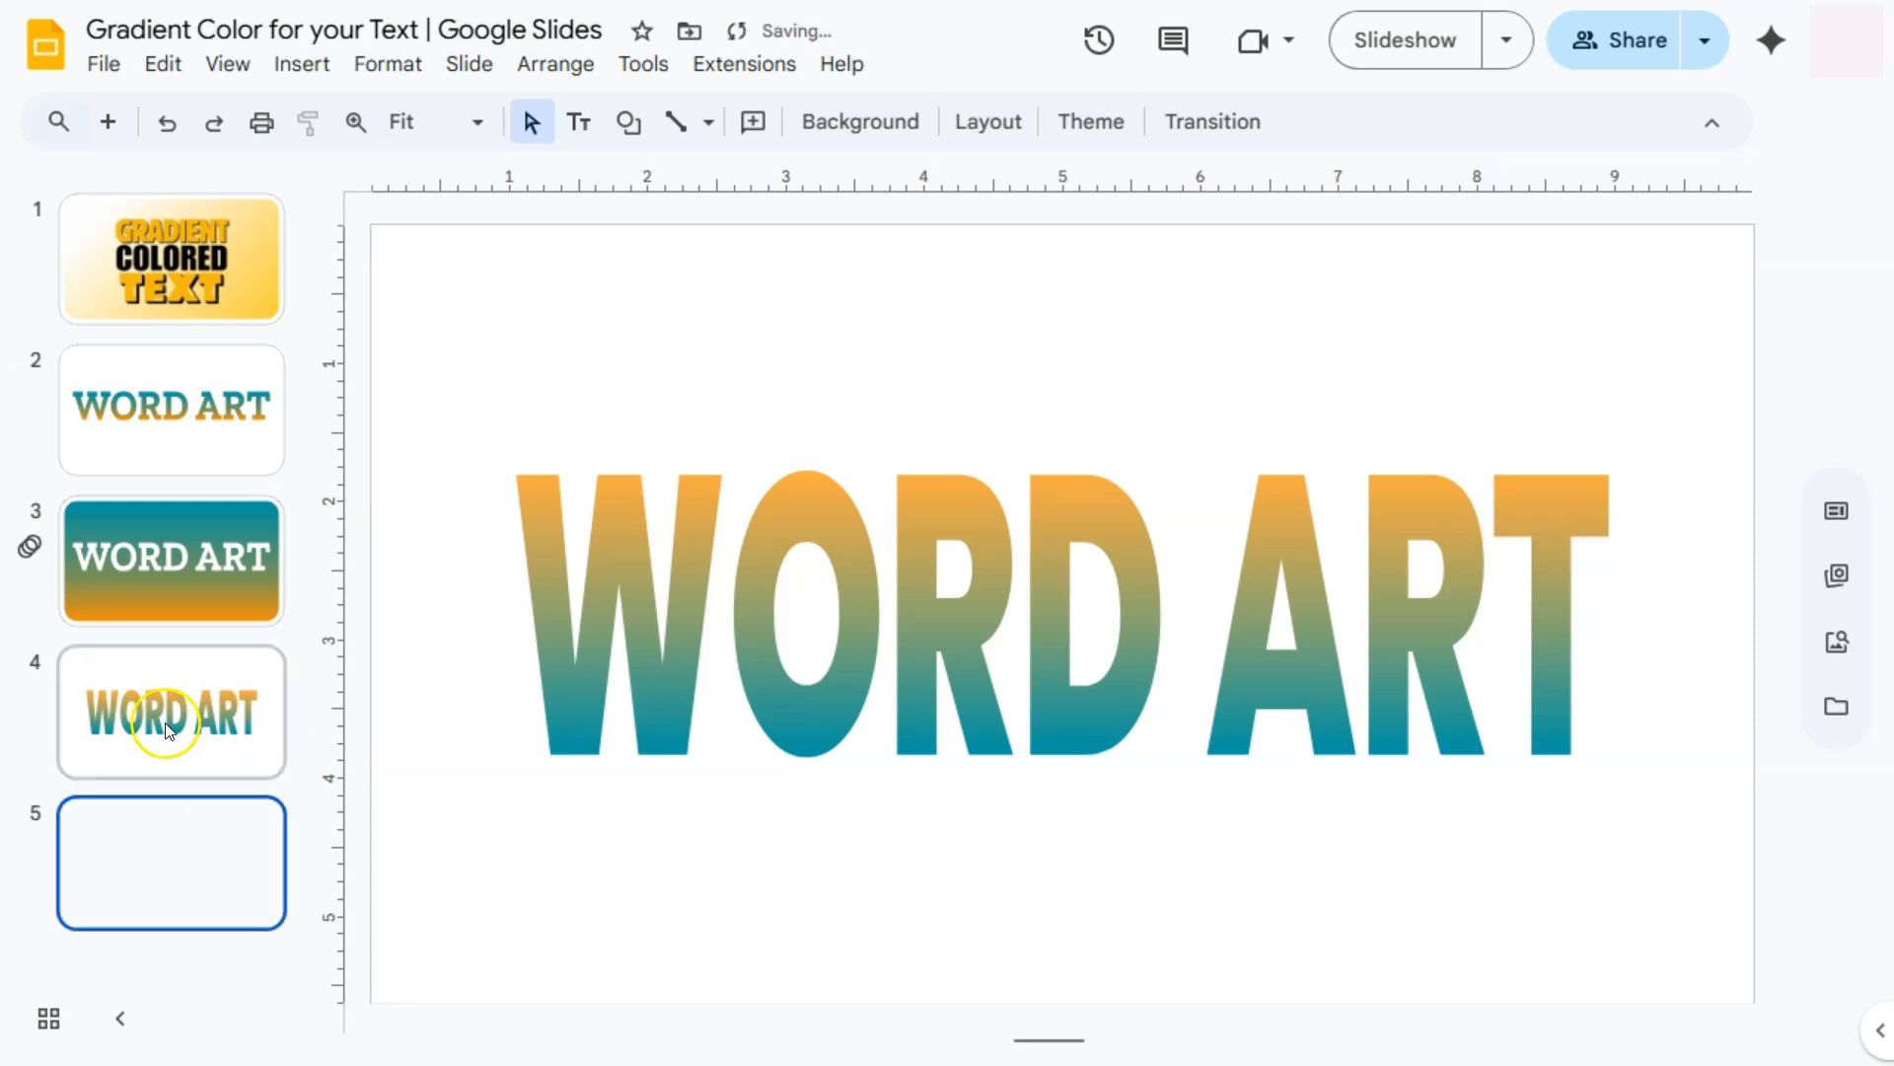
{"action": "left_click", "coordinate": [195, 759]}
{"action": "left_click", "coordinate": [626, 594]}
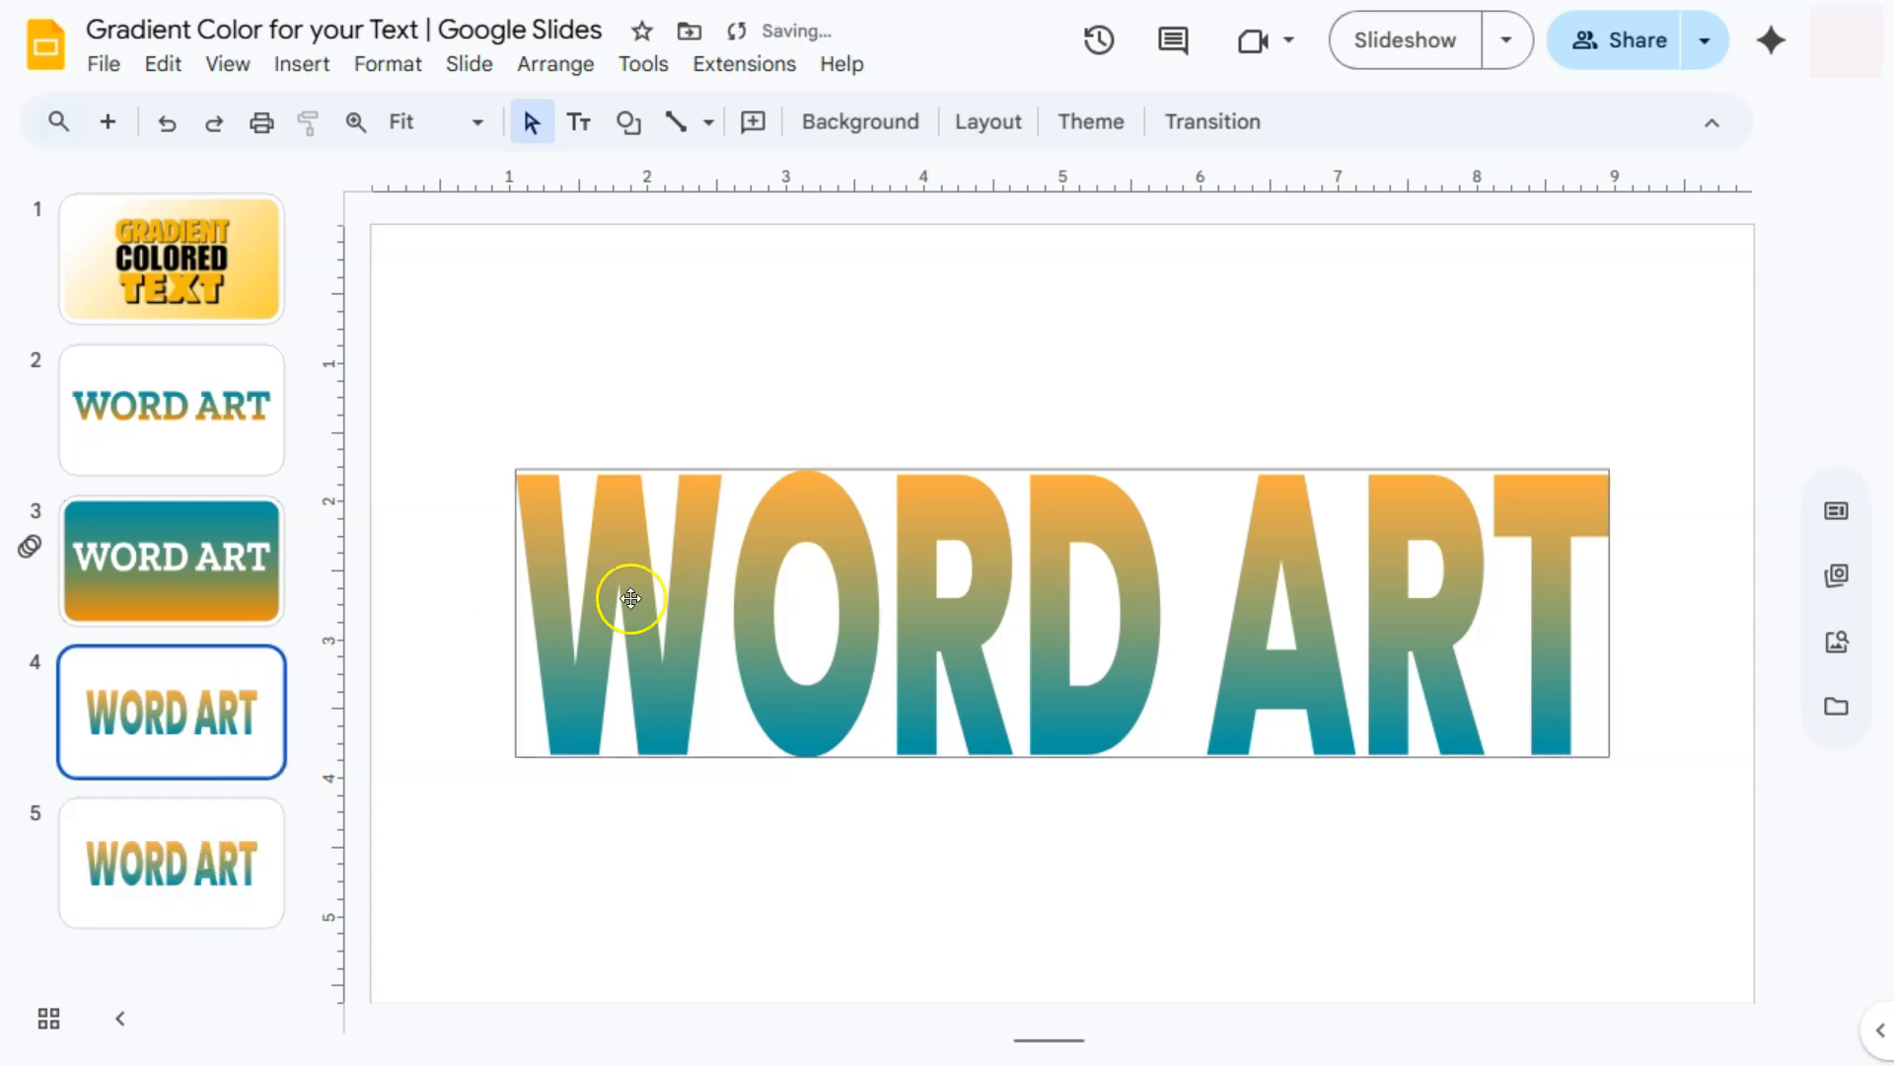
{"action": "left_click", "coordinate": [225, 874]}
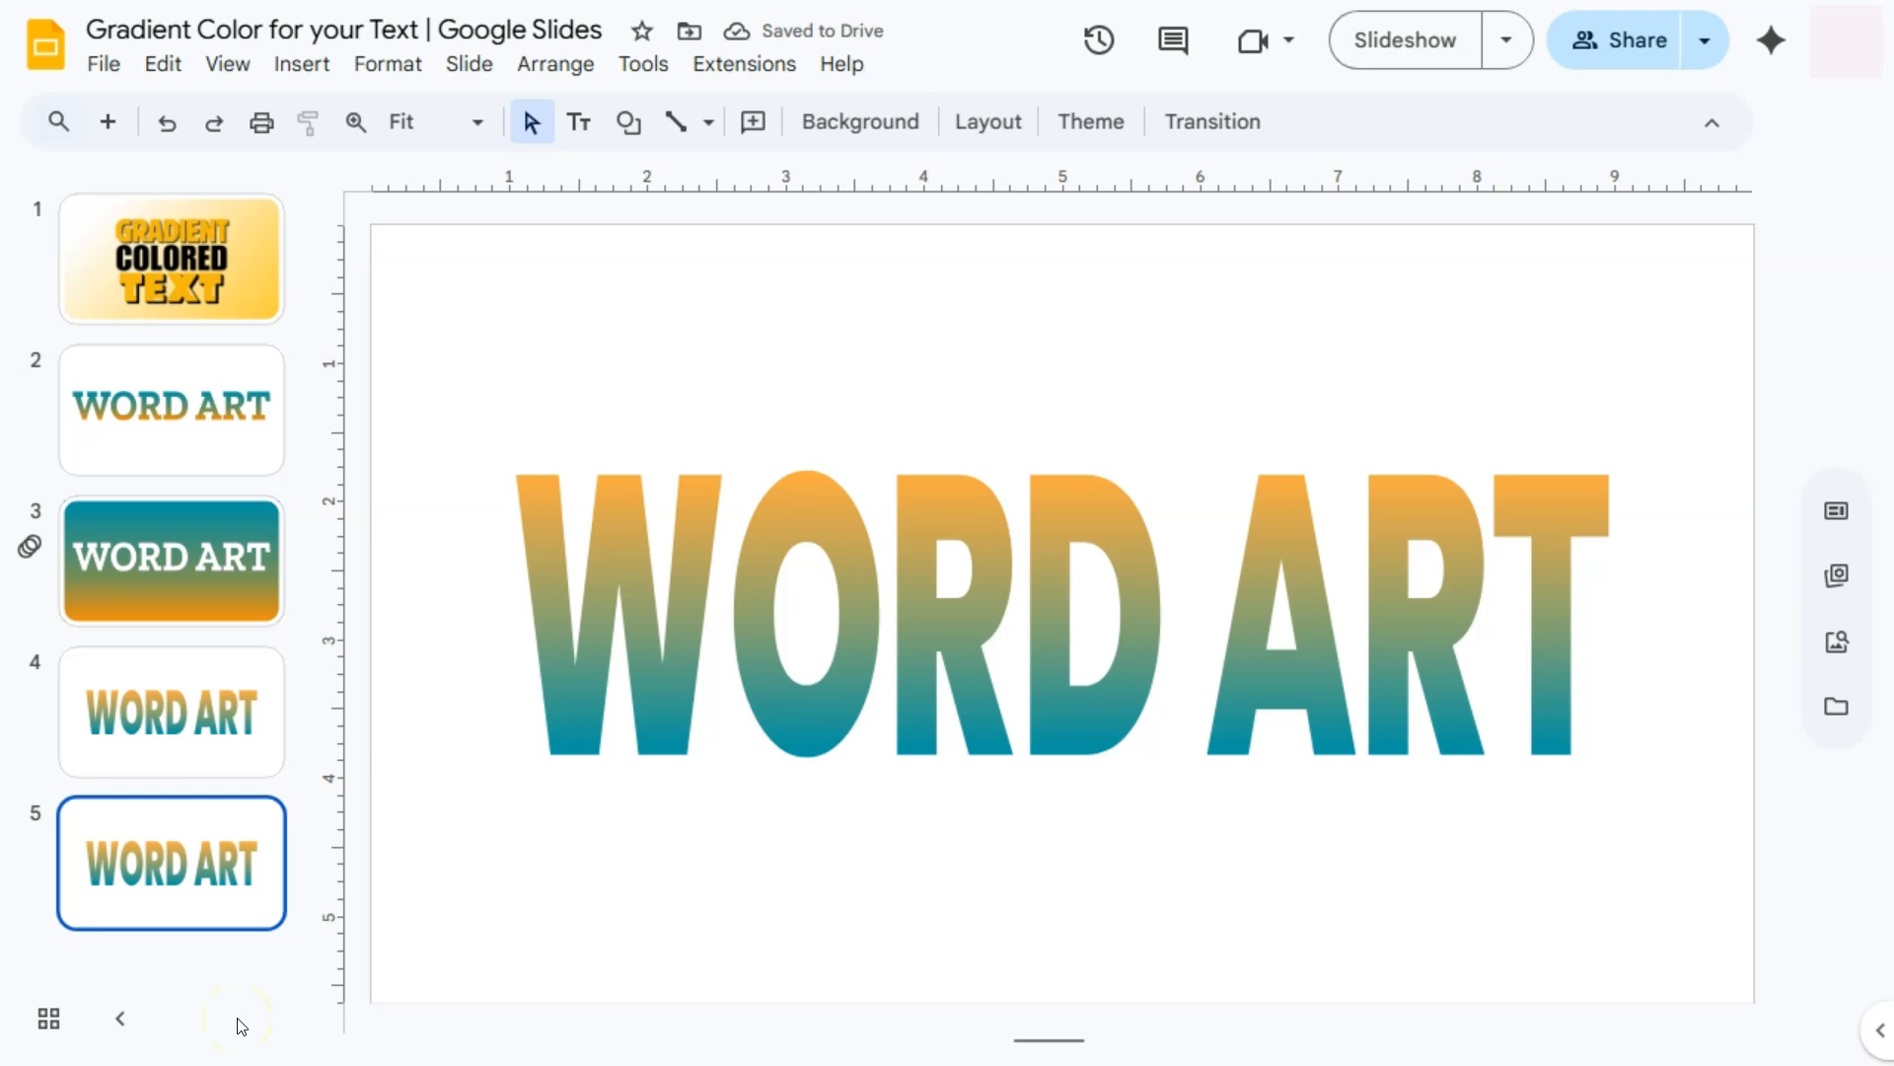
Change the fill of the word art on slide 5 to solid white
{"action": "left_click", "coordinate": [1017, 686]}
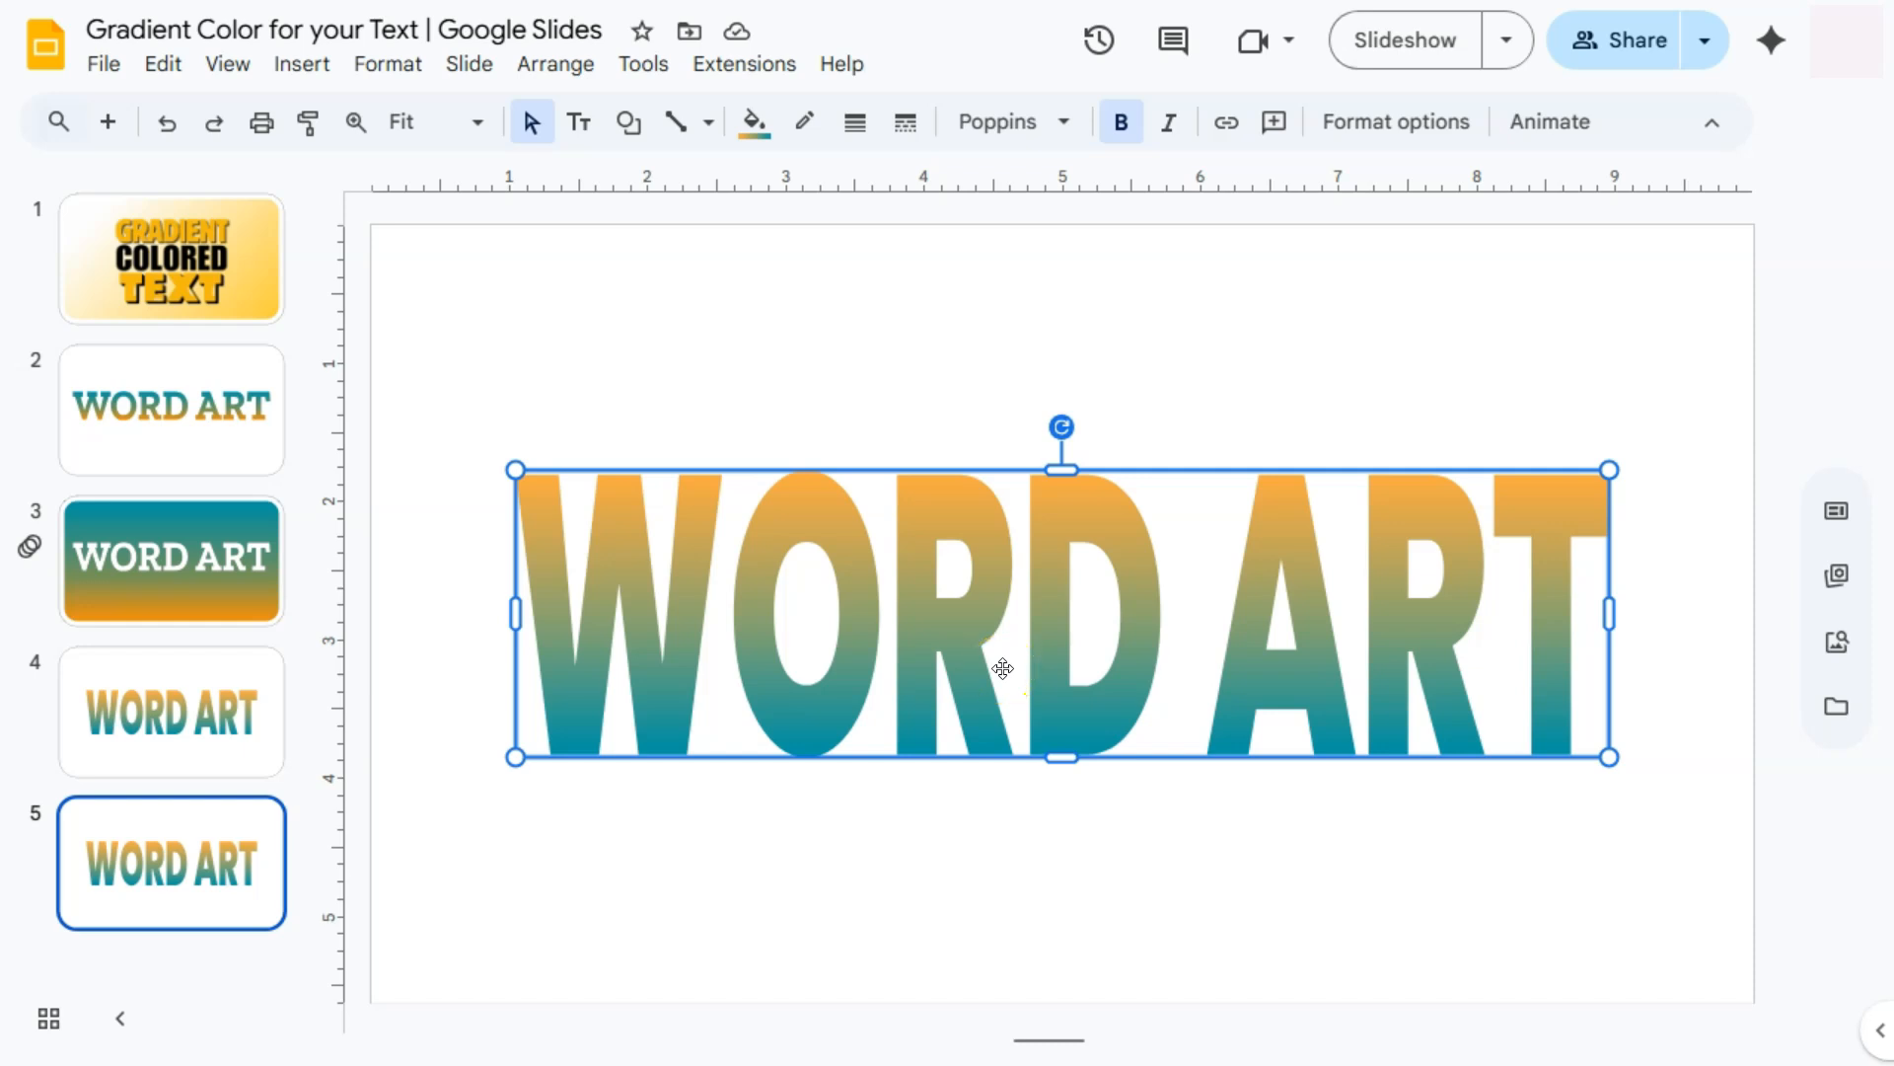
{"action": "left_click", "coordinate": [752, 123]}
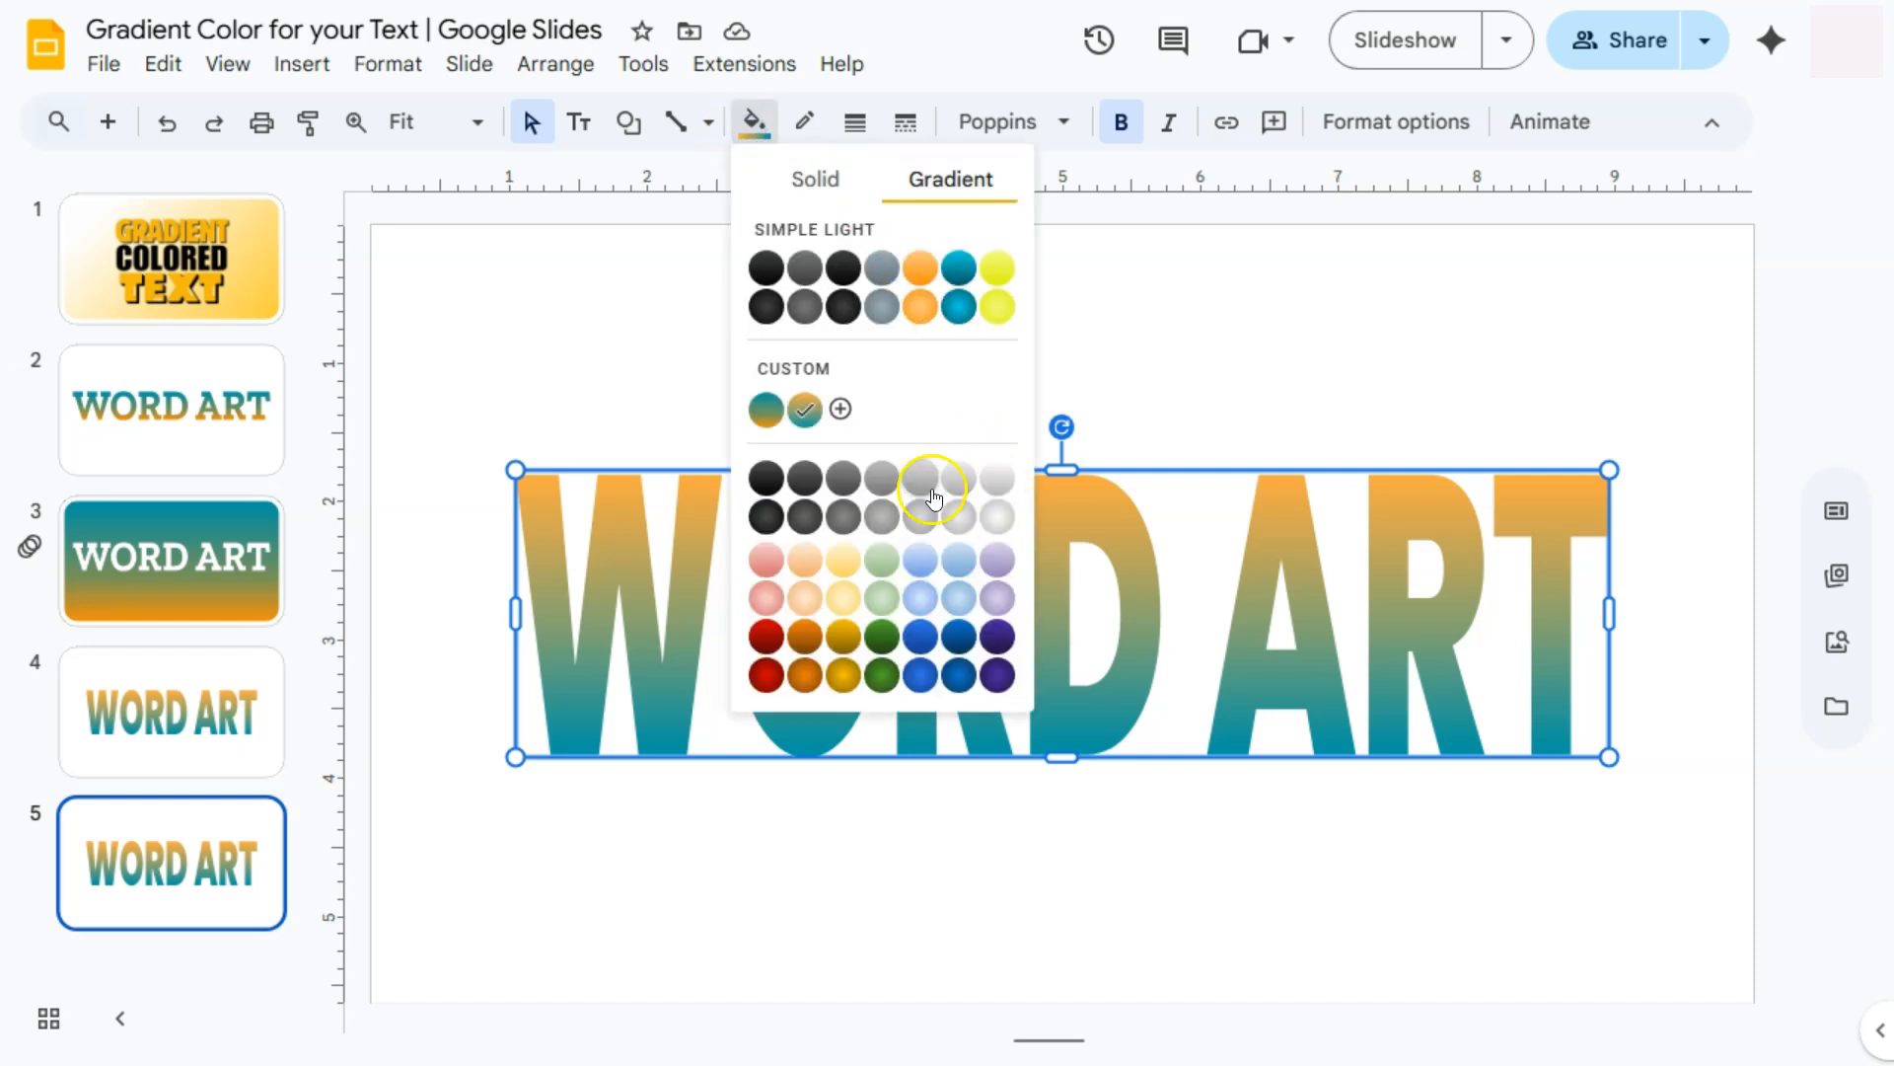
{"action": "left_click", "coordinate": [815, 178]}
{"action": "left_click", "coordinate": [799, 273]}
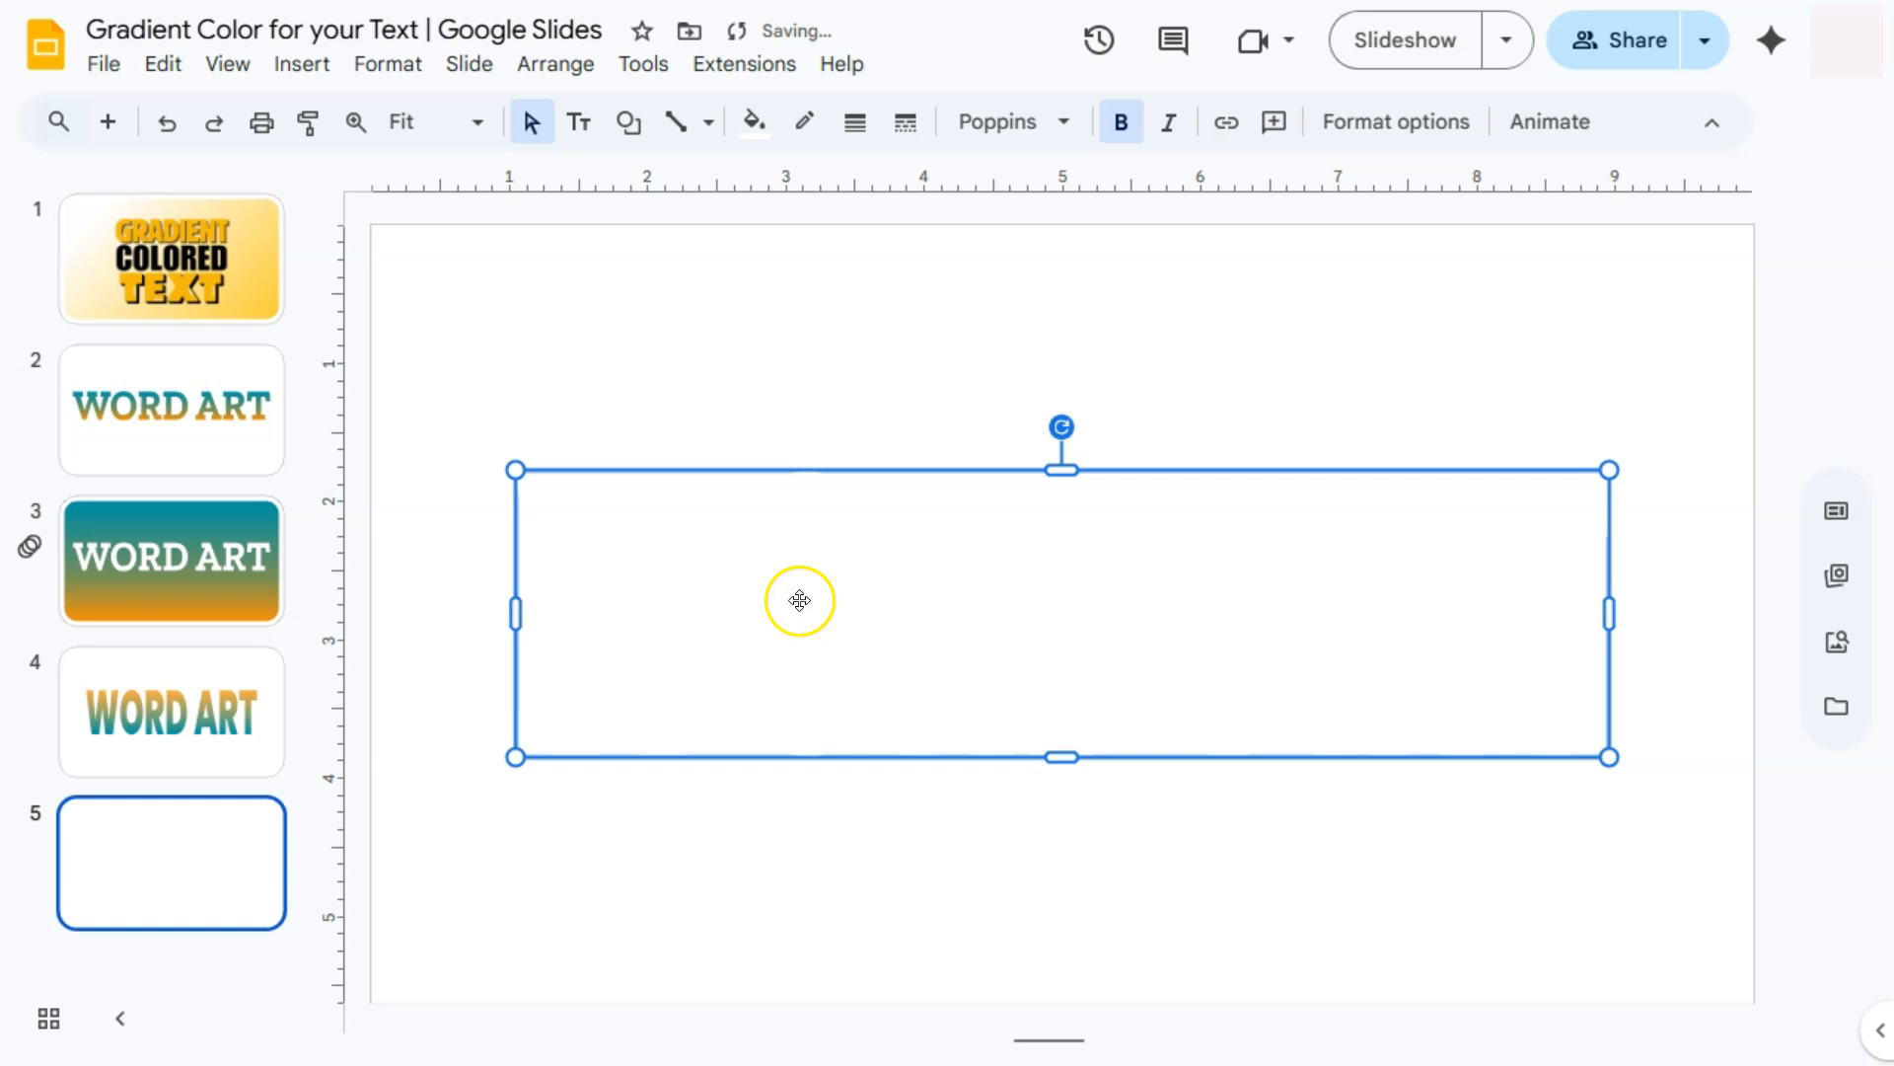
Add a drop shadow to the white word art and set its angle to 0°
{"action": "left_click", "coordinate": [1361, 121]}
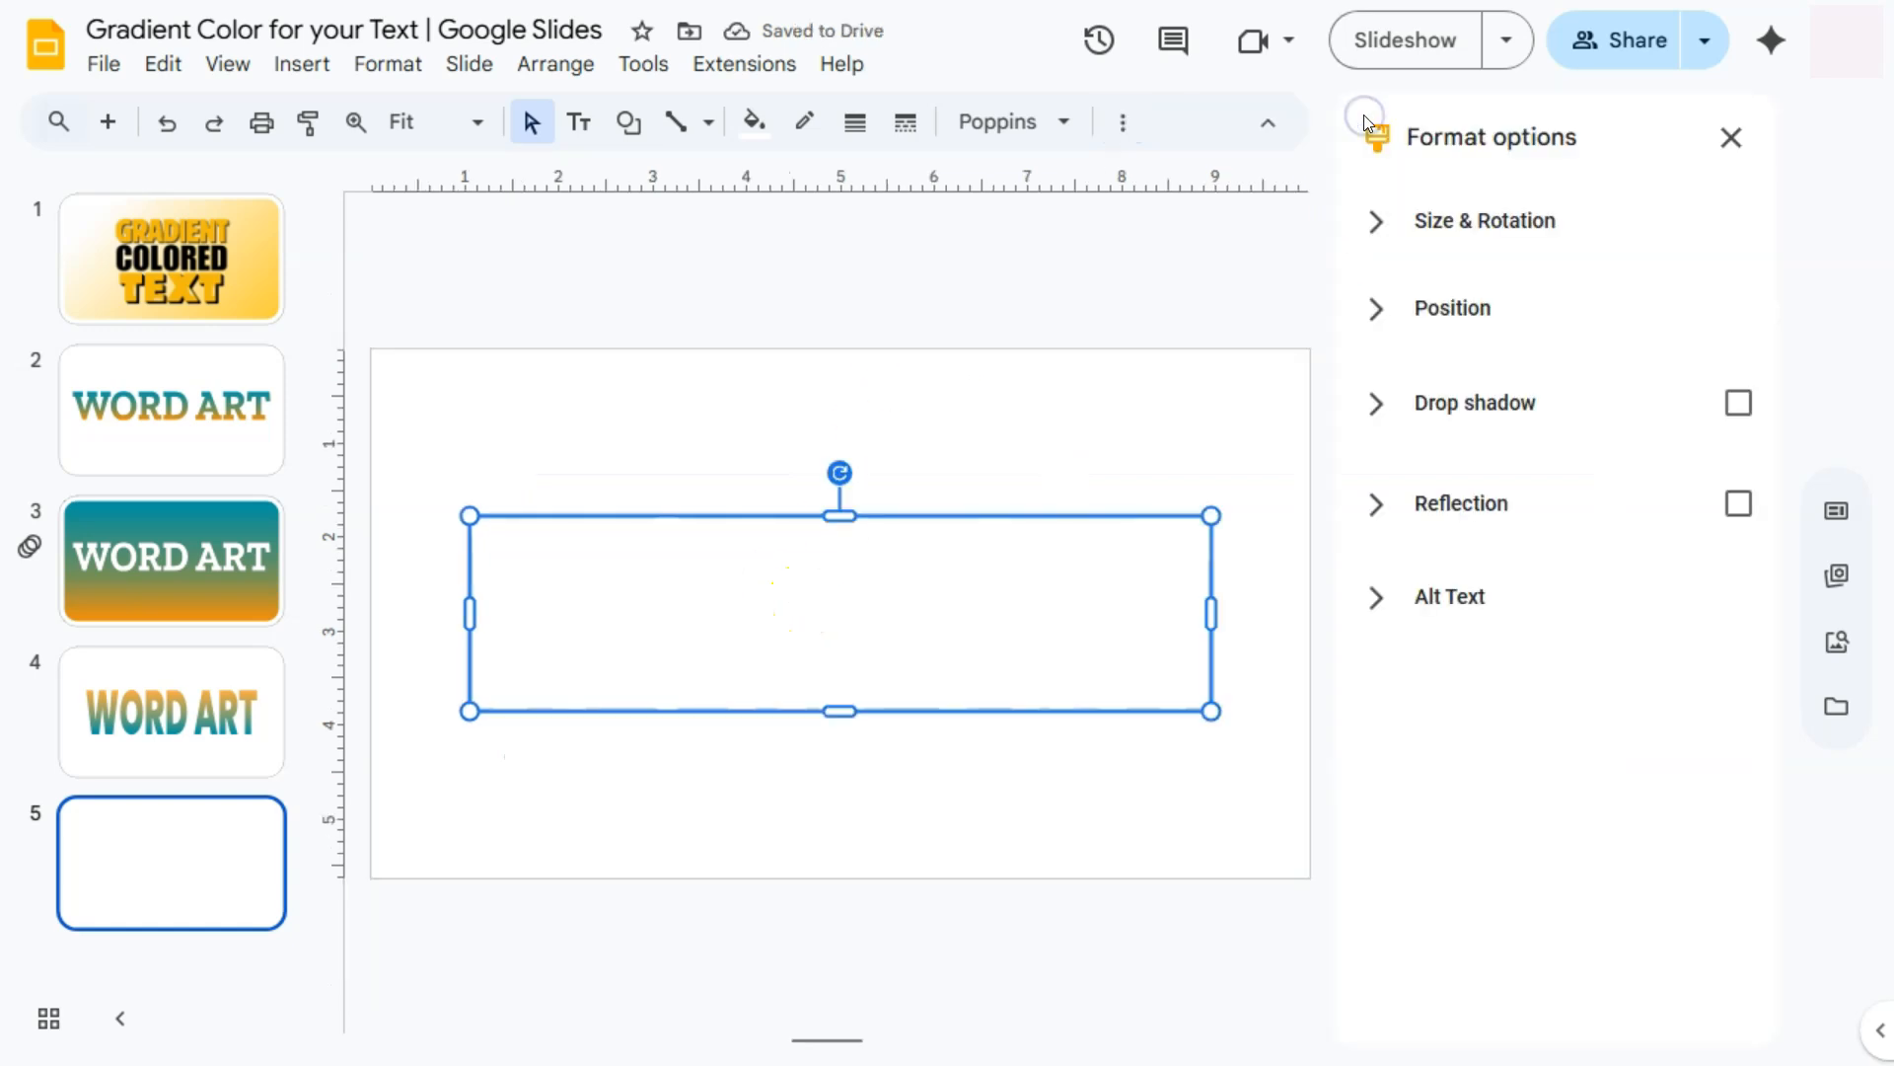
{"action": "left_click", "coordinate": [1739, 403]}
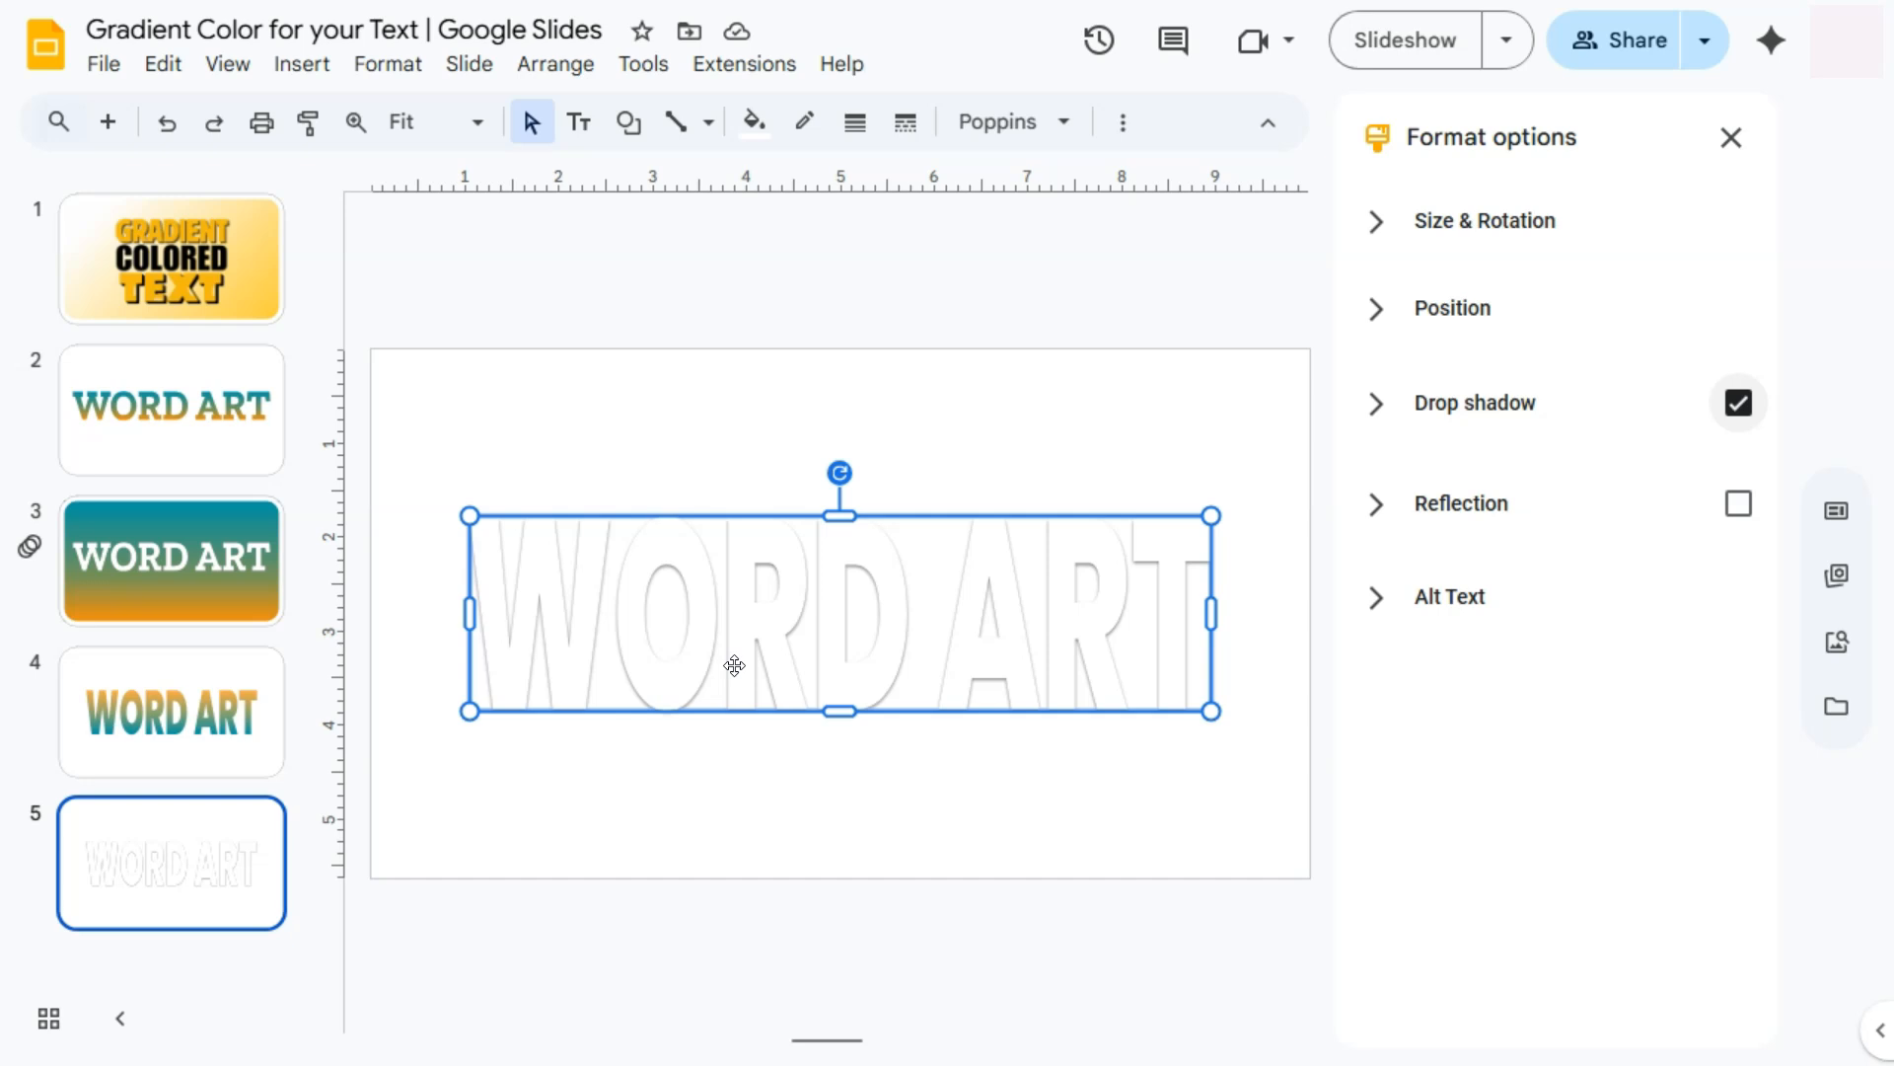
{"action": "left_click", "coordinate": [1488, 402]}
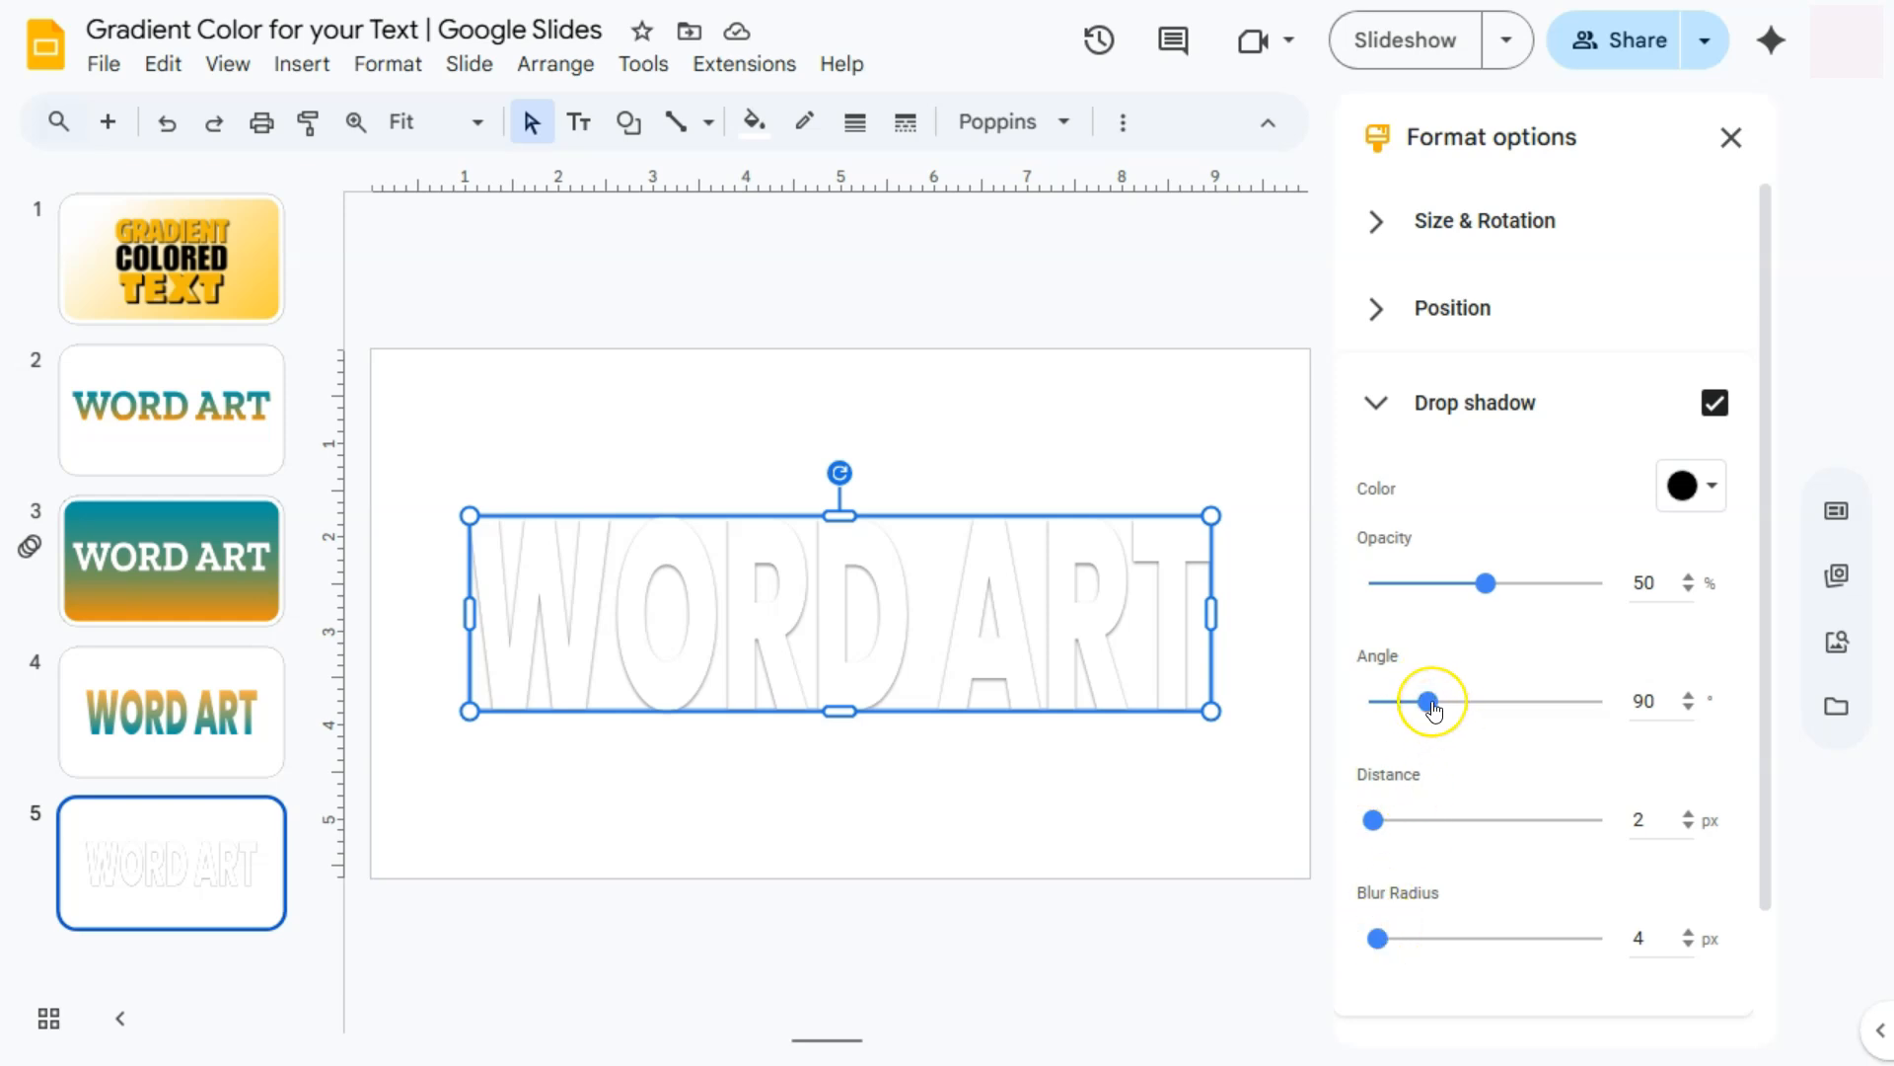
{"action": "left_click_drag", "start_coordinate": [1431, 703], "coordinate": [1324, 703]}
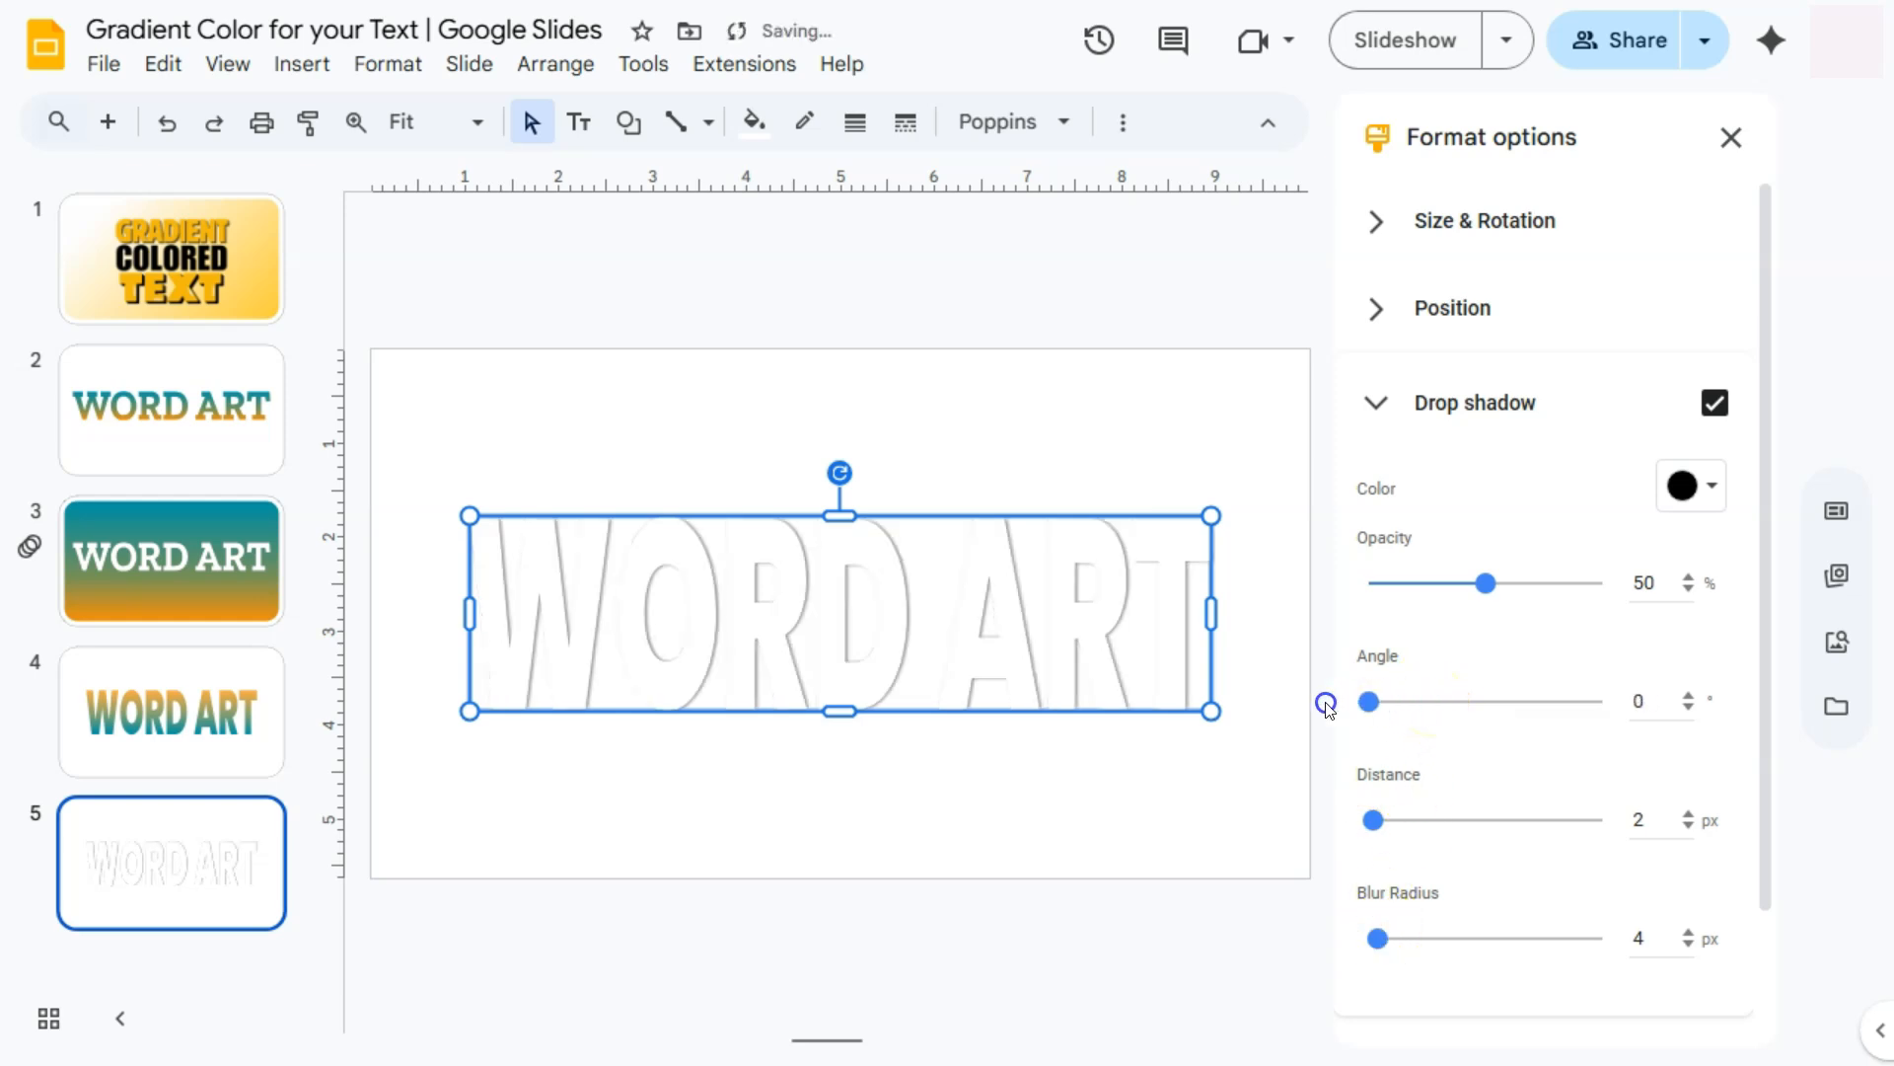
Set the drop shadow's distance to 0 px, opacity to 55% and blur radius to 7 px, and close the format options
{"action": "left_click", "coordinate": [1370, 818]}
{"action": "left_click", "coordinate": [1688, 827]}
{"action": "left_click", "coordinate": [1688, 827]}
{"action": "left_click", "coordinate": [1496, 585]}
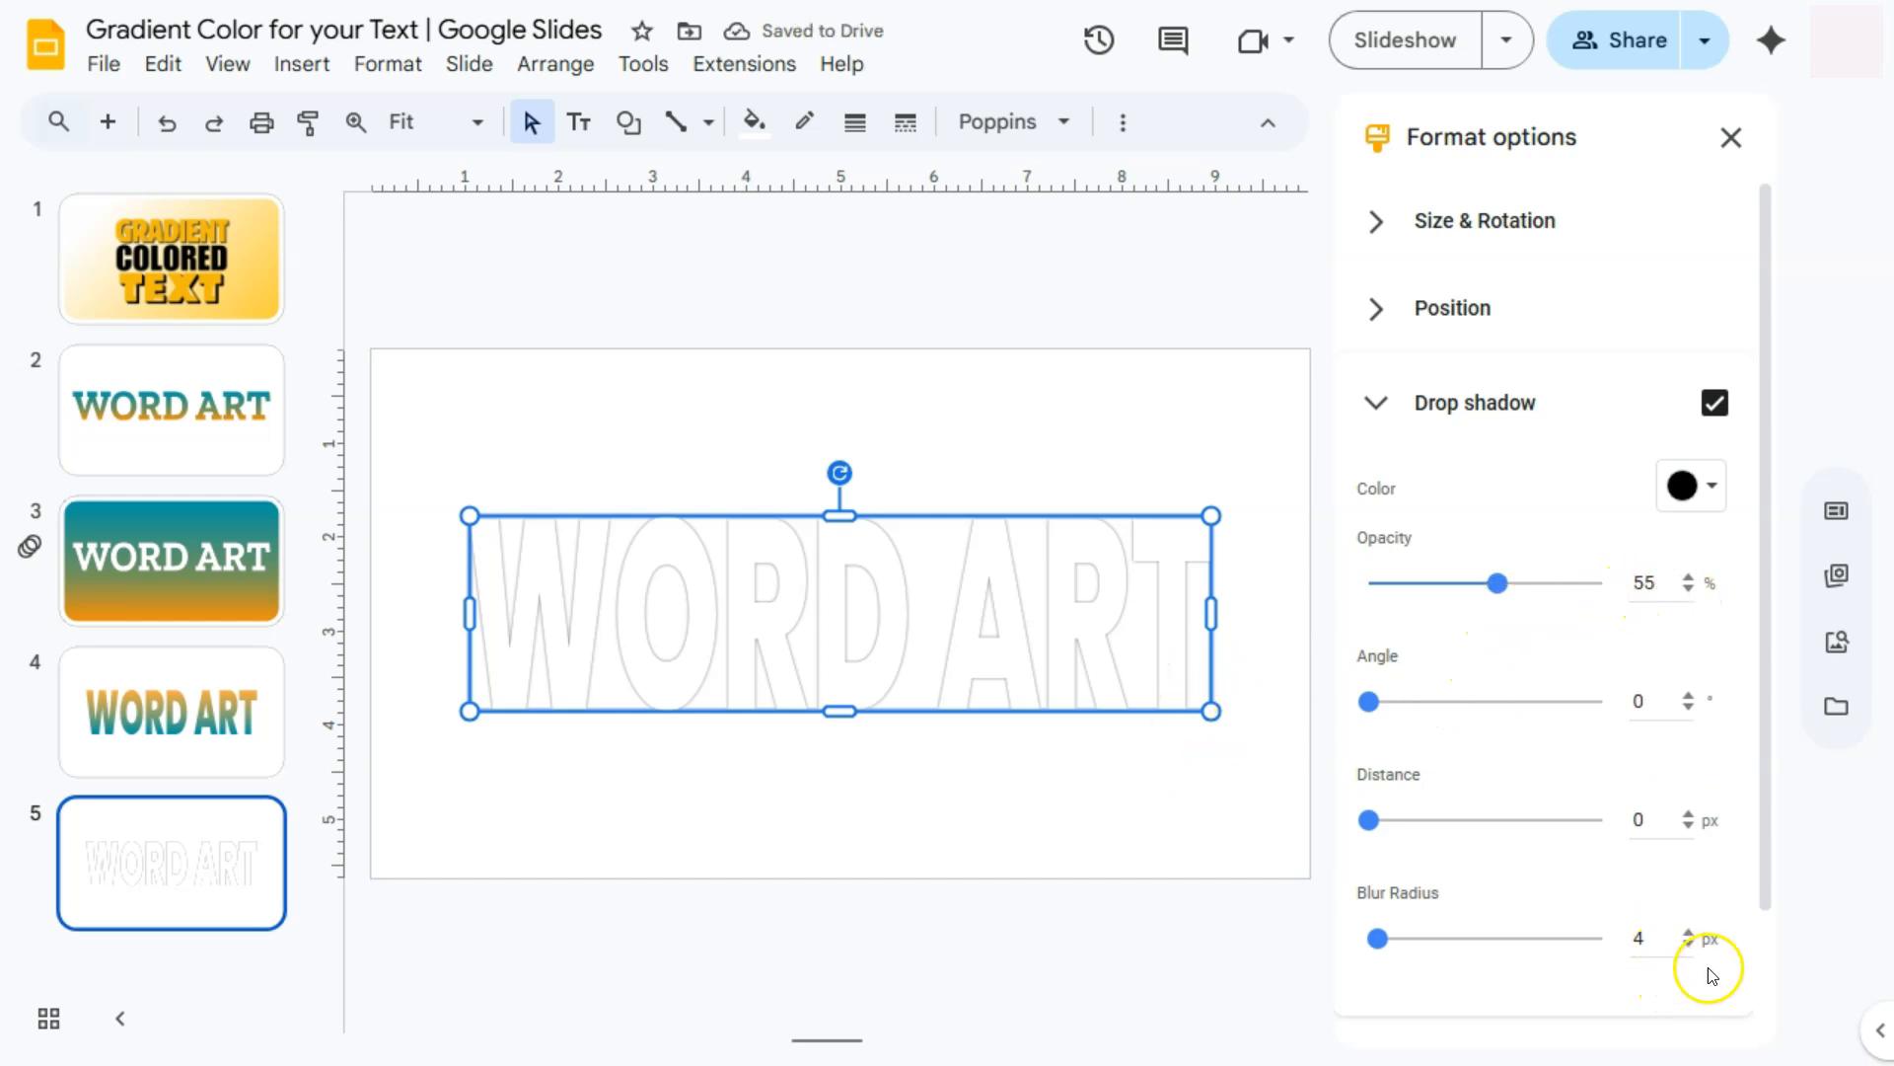
{"action": "left_click", "coordinate": [1689, 931]}
{"action": "left_click", "coordinate": [1689, 931]}
{"action": "left_click", "coordinate": [1689, 932]}
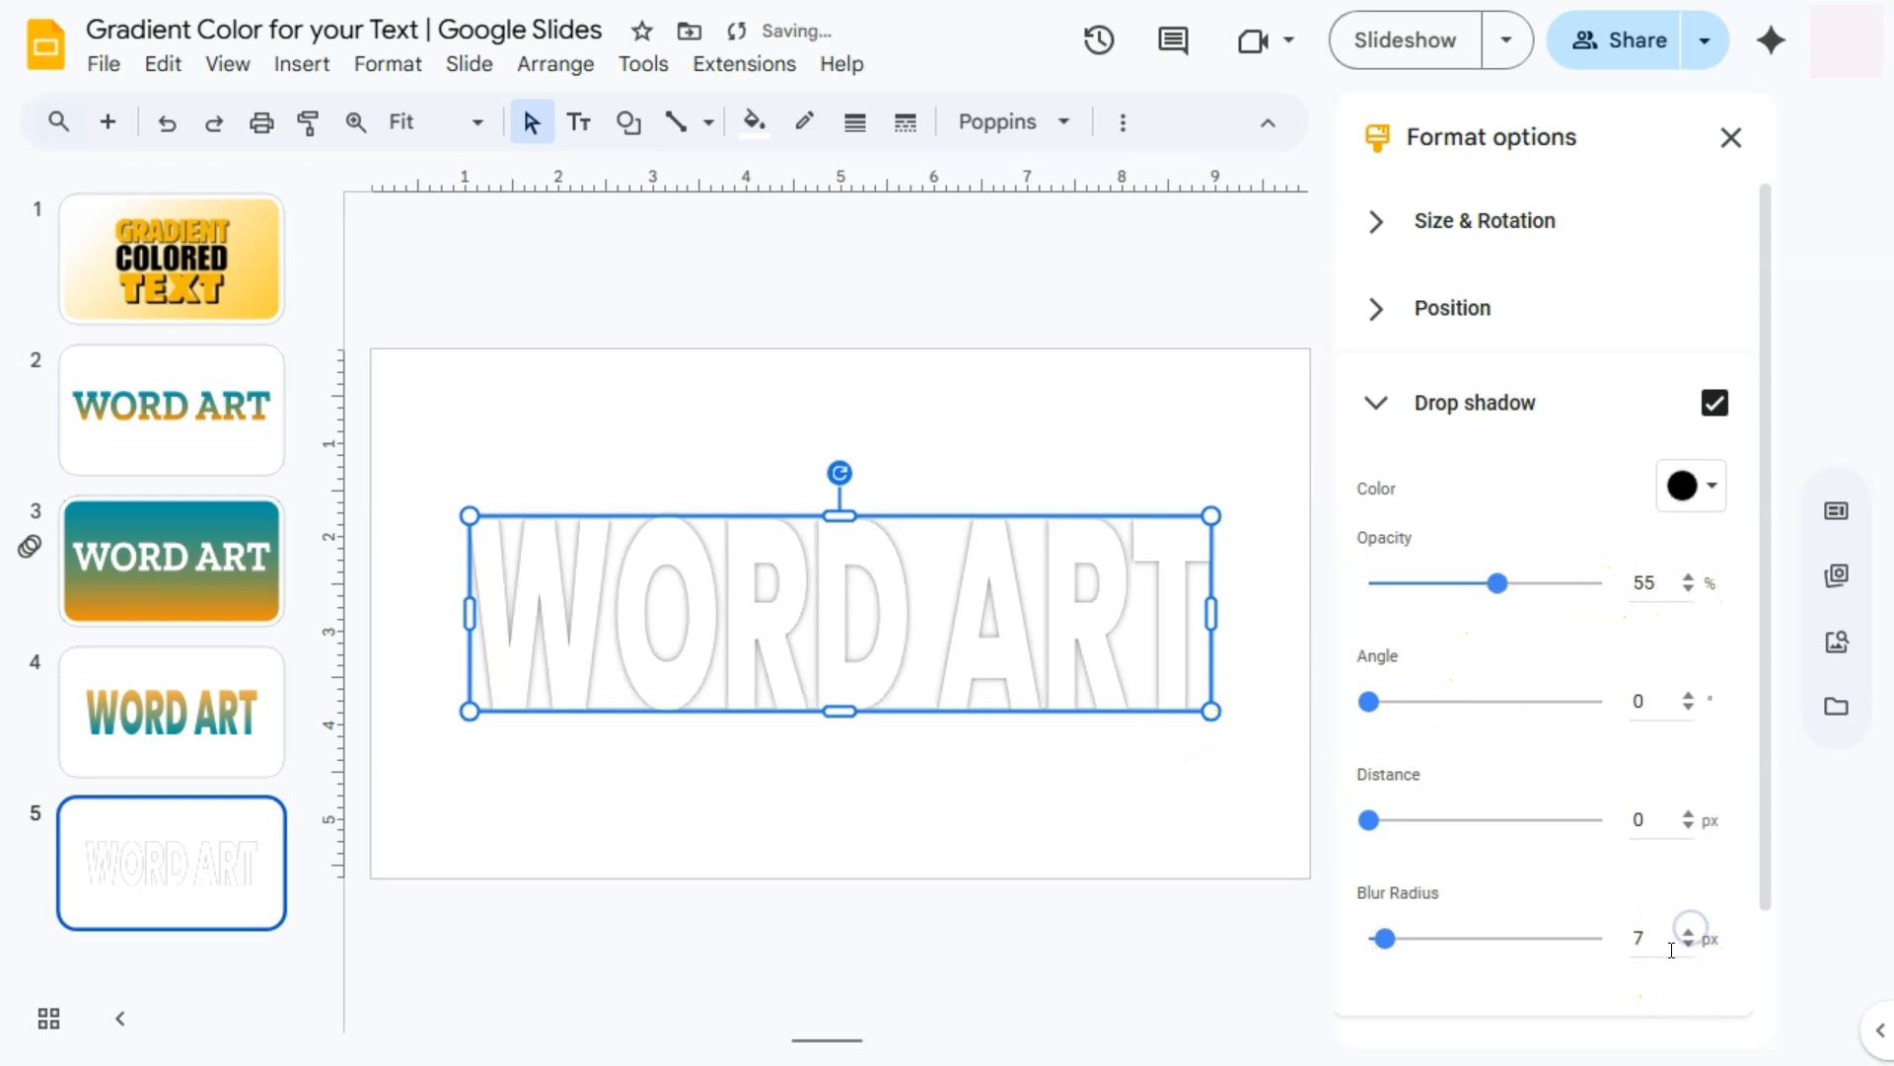
{"action": "left_click", "coordinate": [1731, 137]}
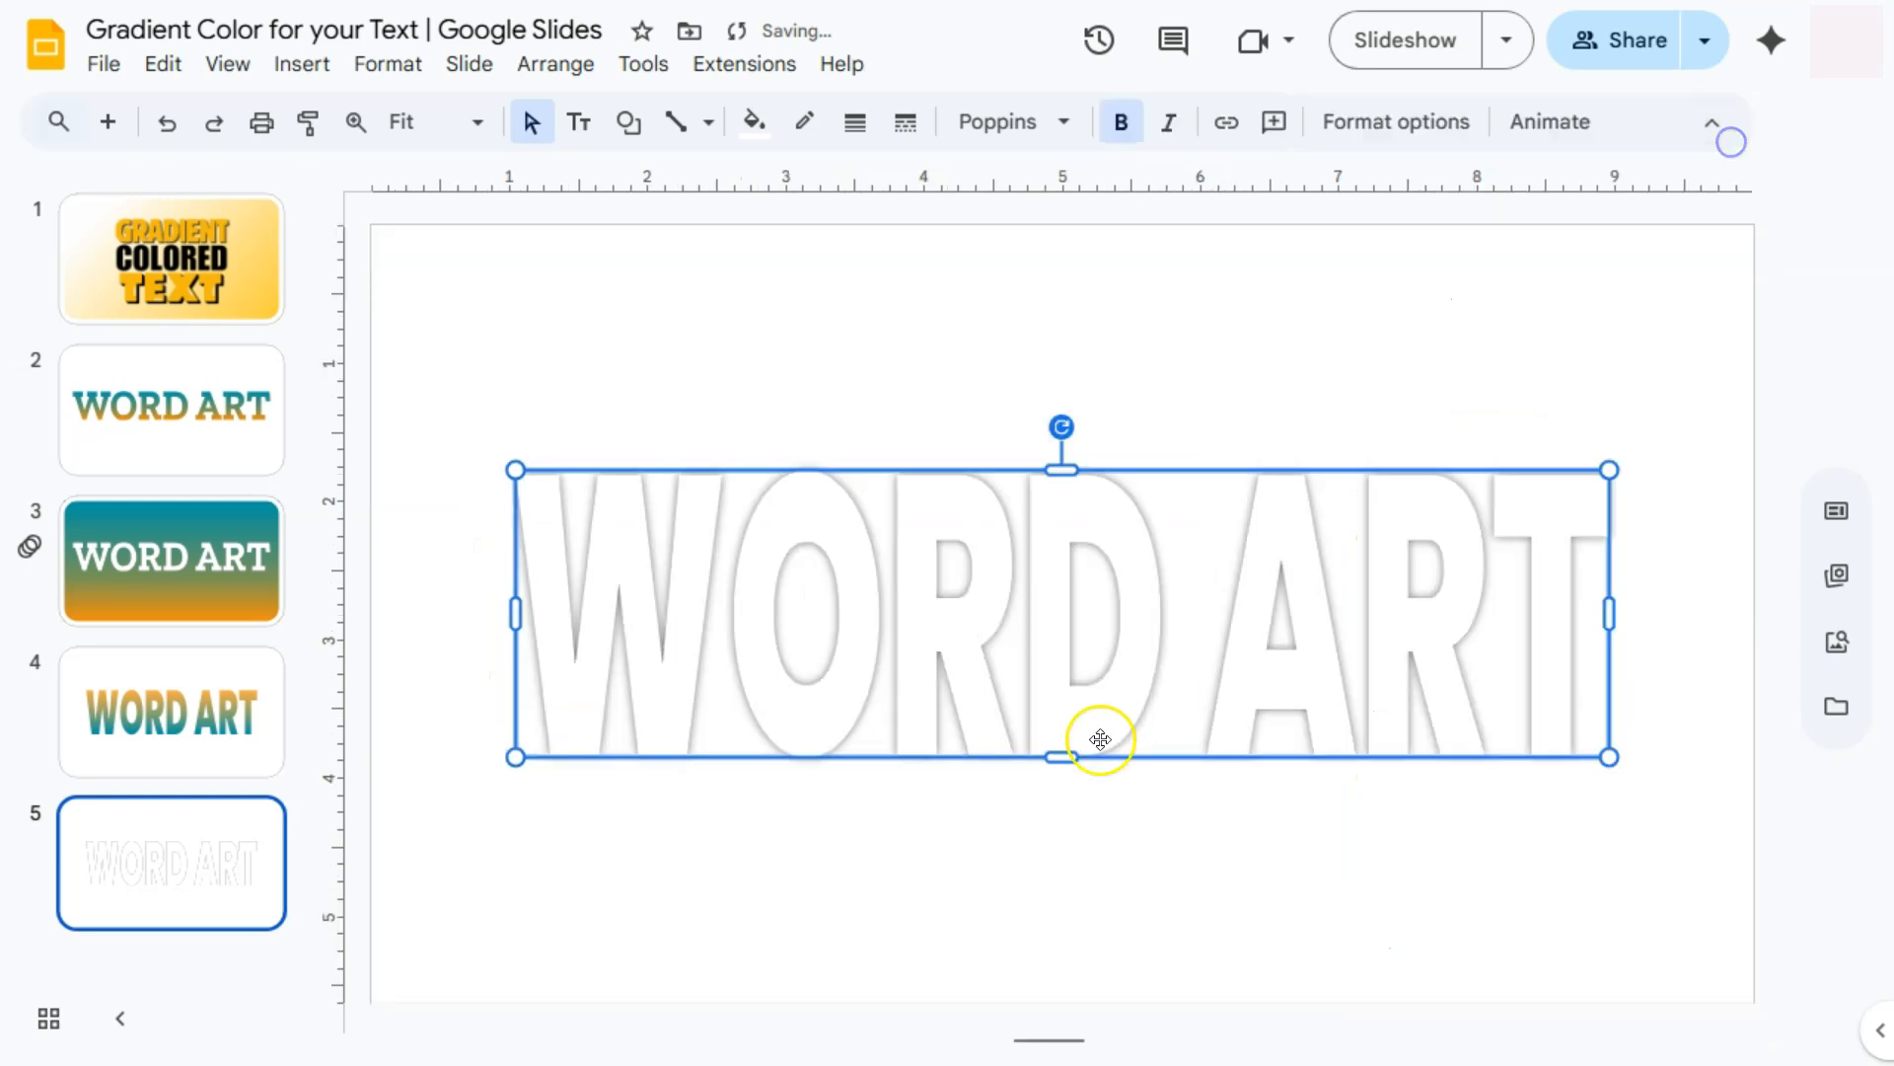
Apply the custom orange-to-teal gradient as the background of slide 5
{"action": "left_click", "coordinate": [921, 290]}
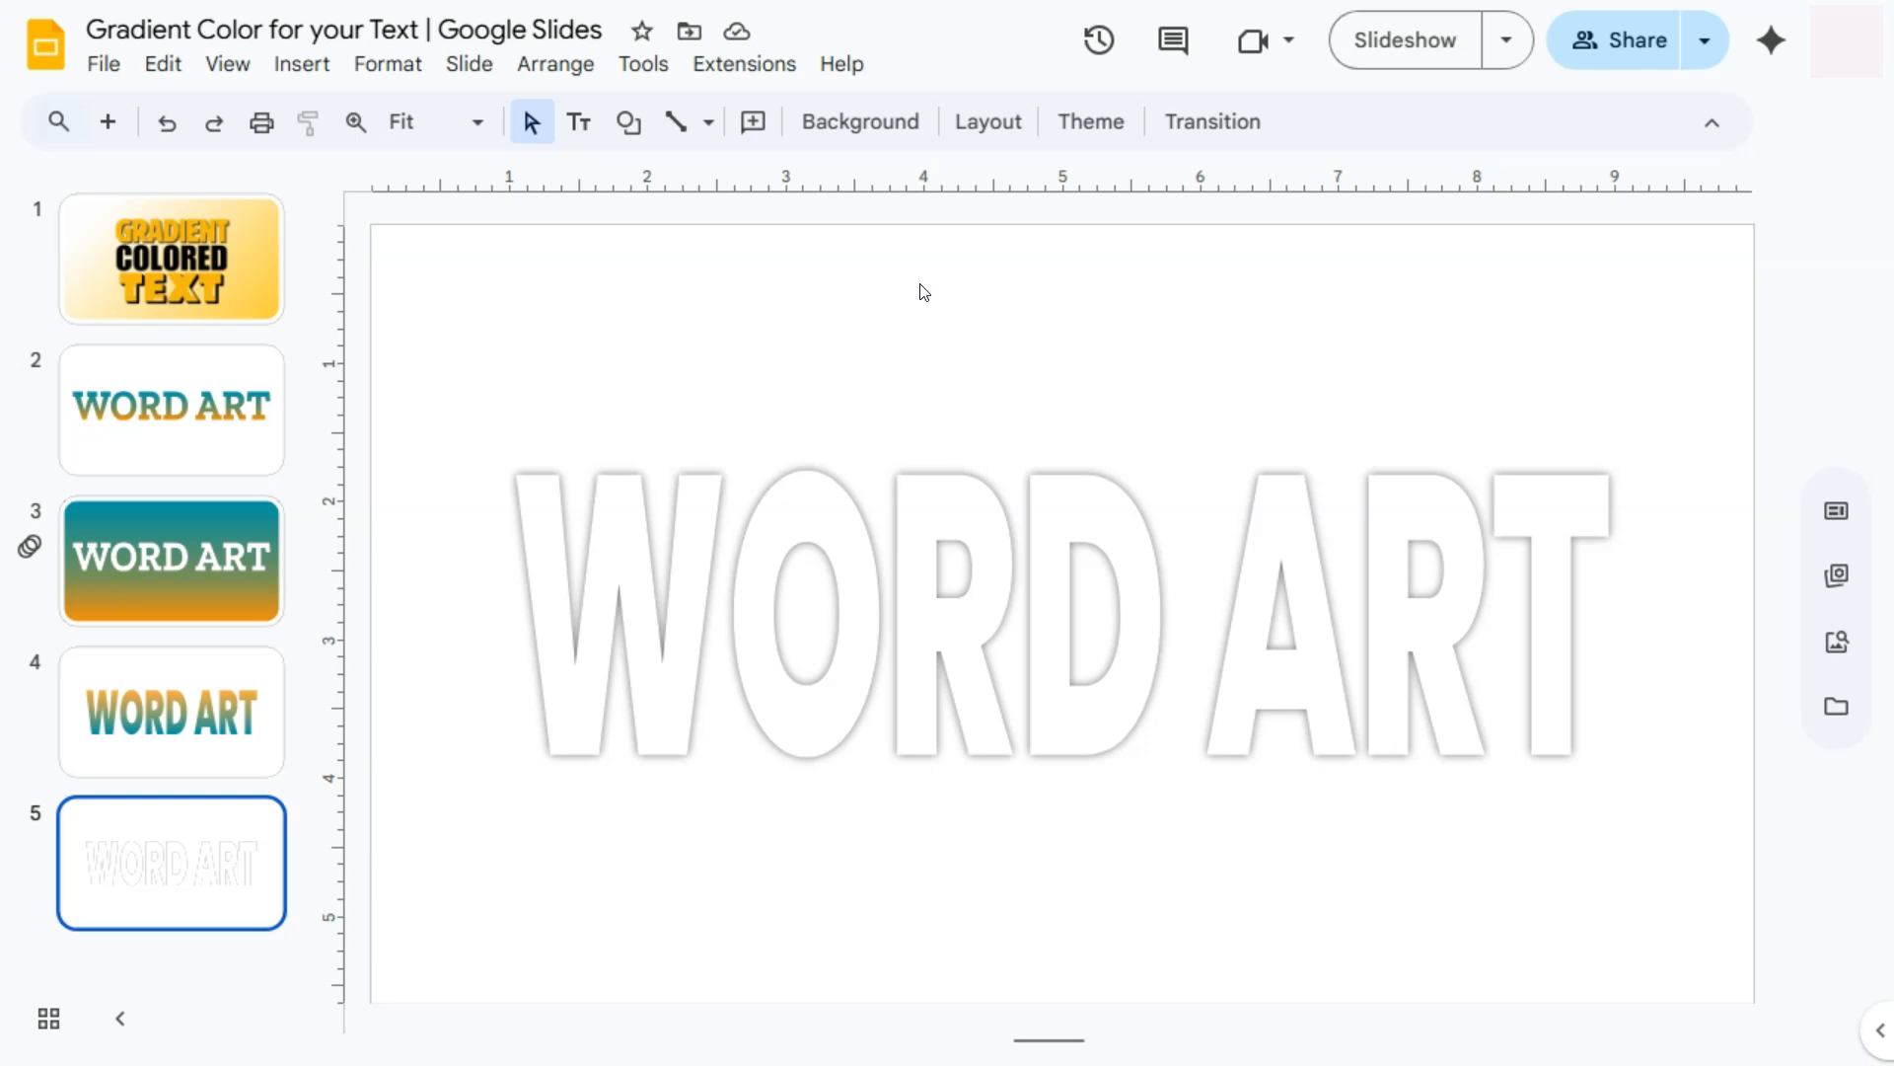
{"action": "left_click", "coordinate": [865, 132]}
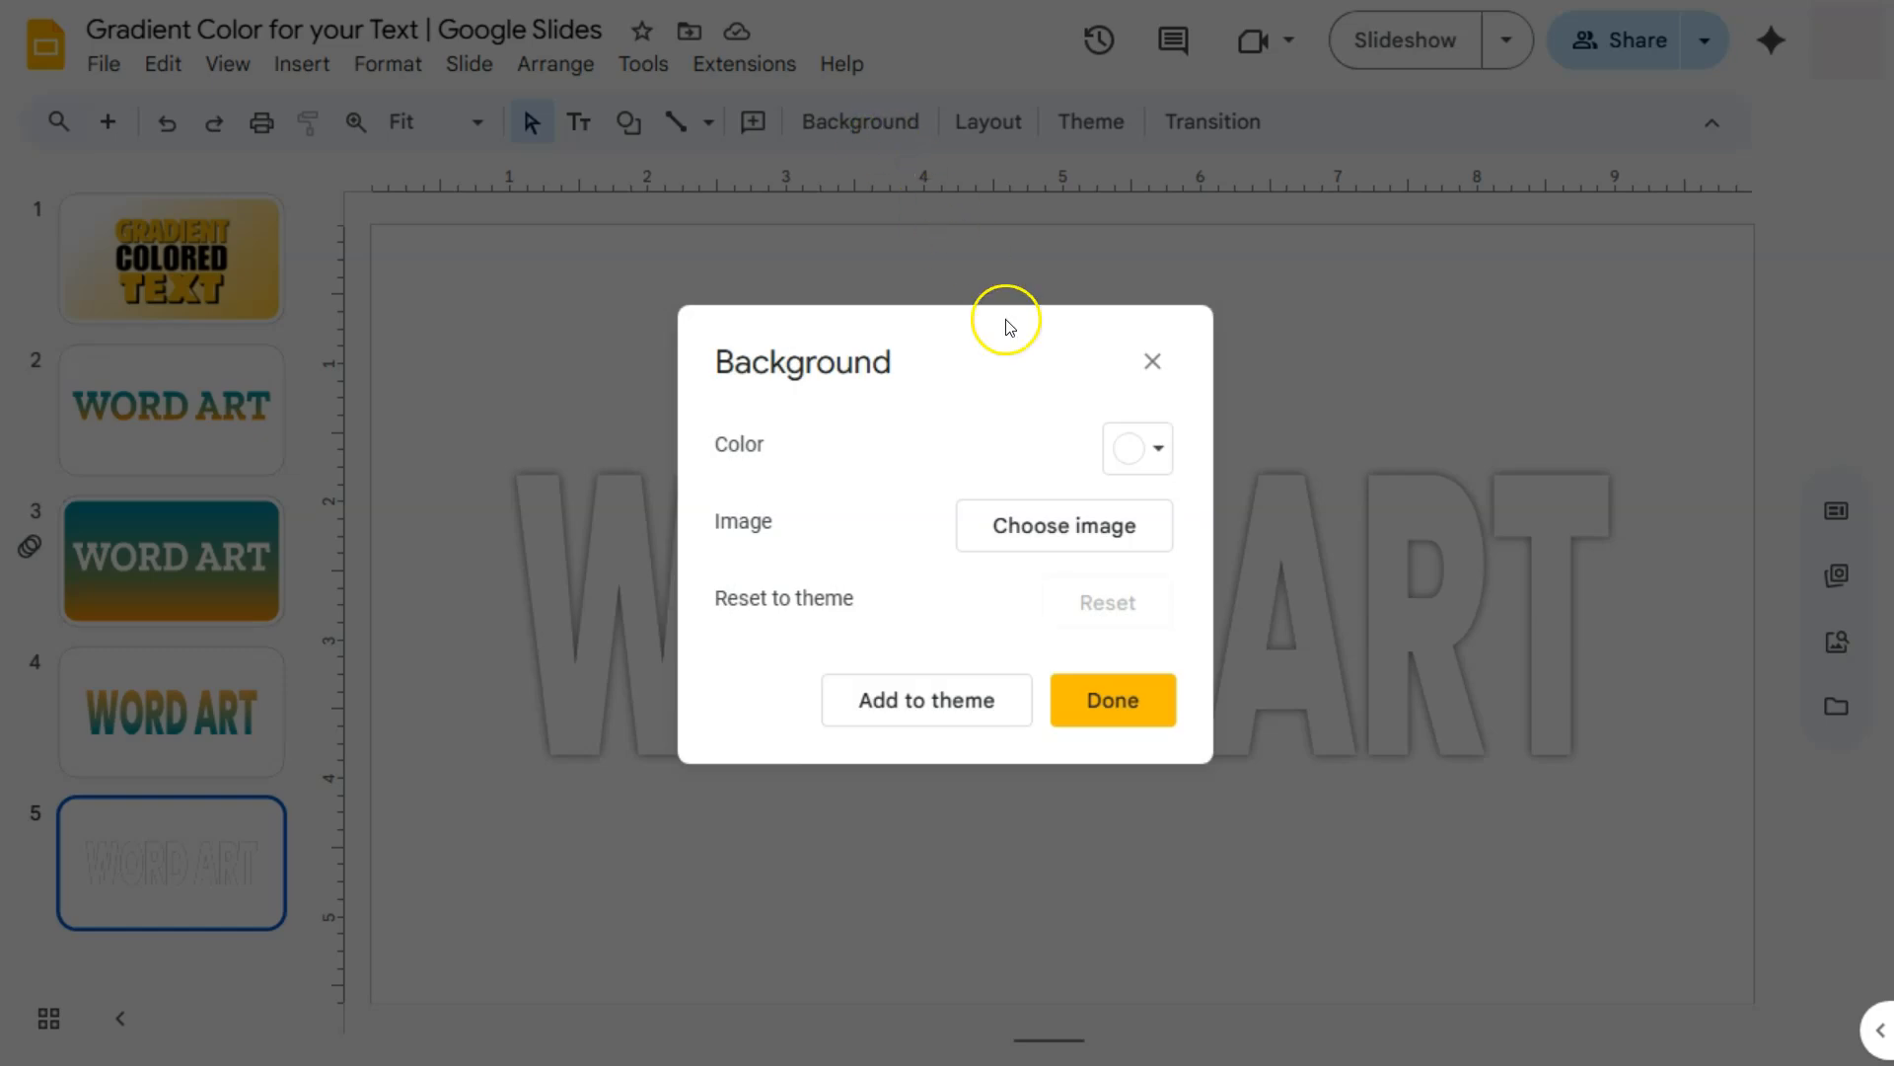
{"action": "left_click", "coordinate": [1162, 461]}
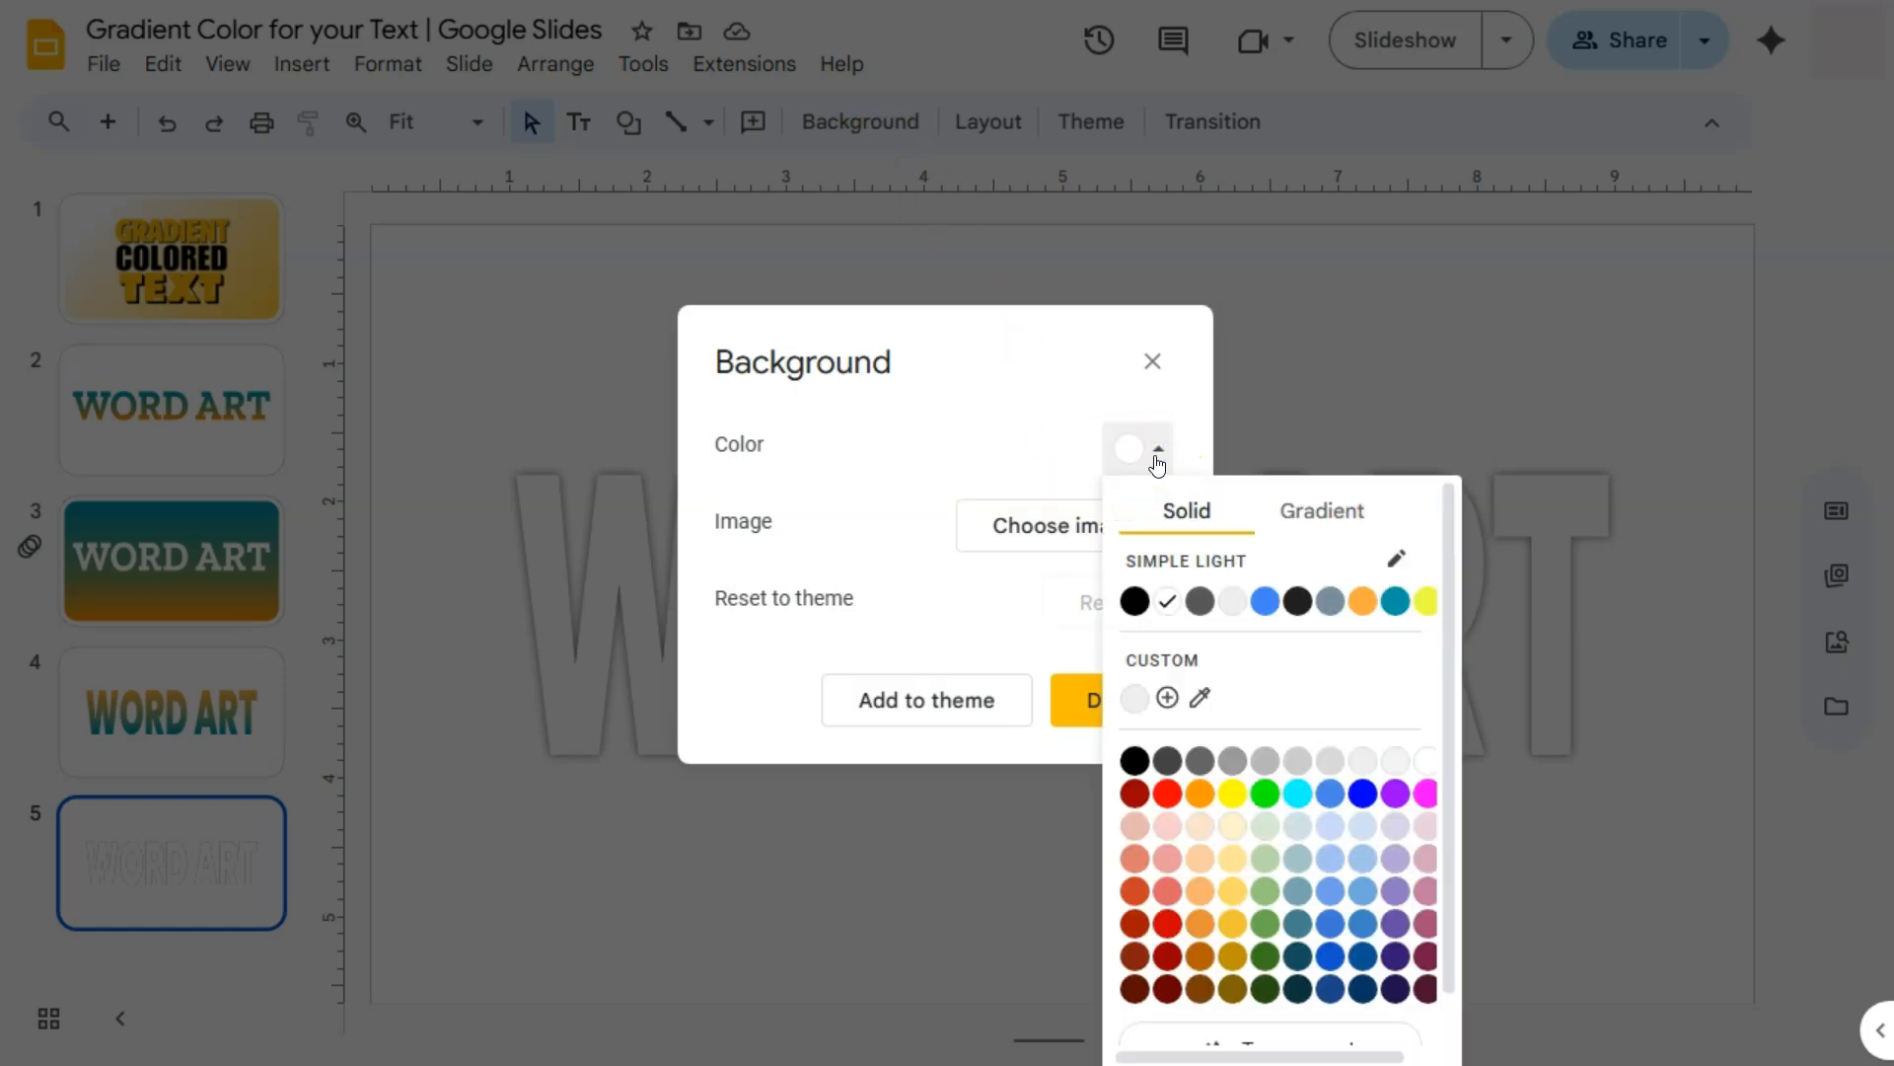
{"action": "left_click", "coordinate": [1309, 508]}
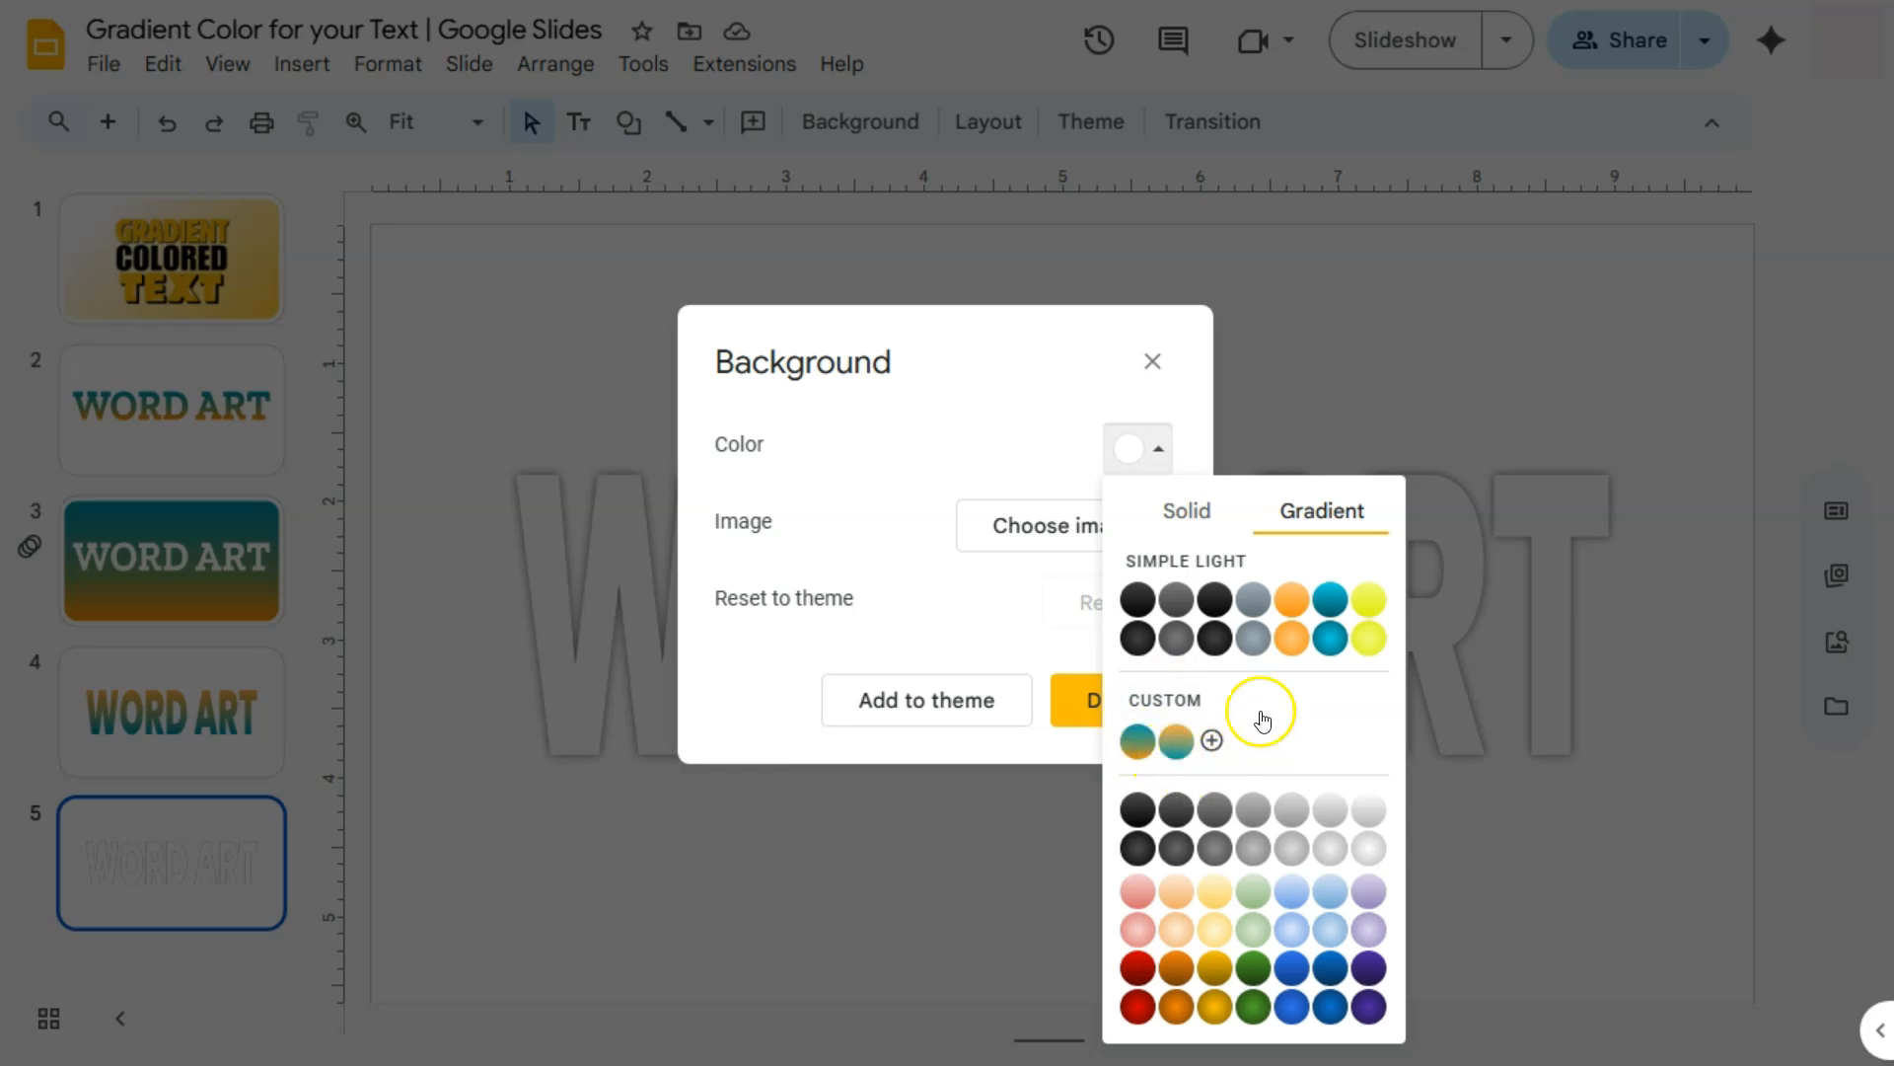
{"action": "left_click", "coordinate": [1176, 741]}
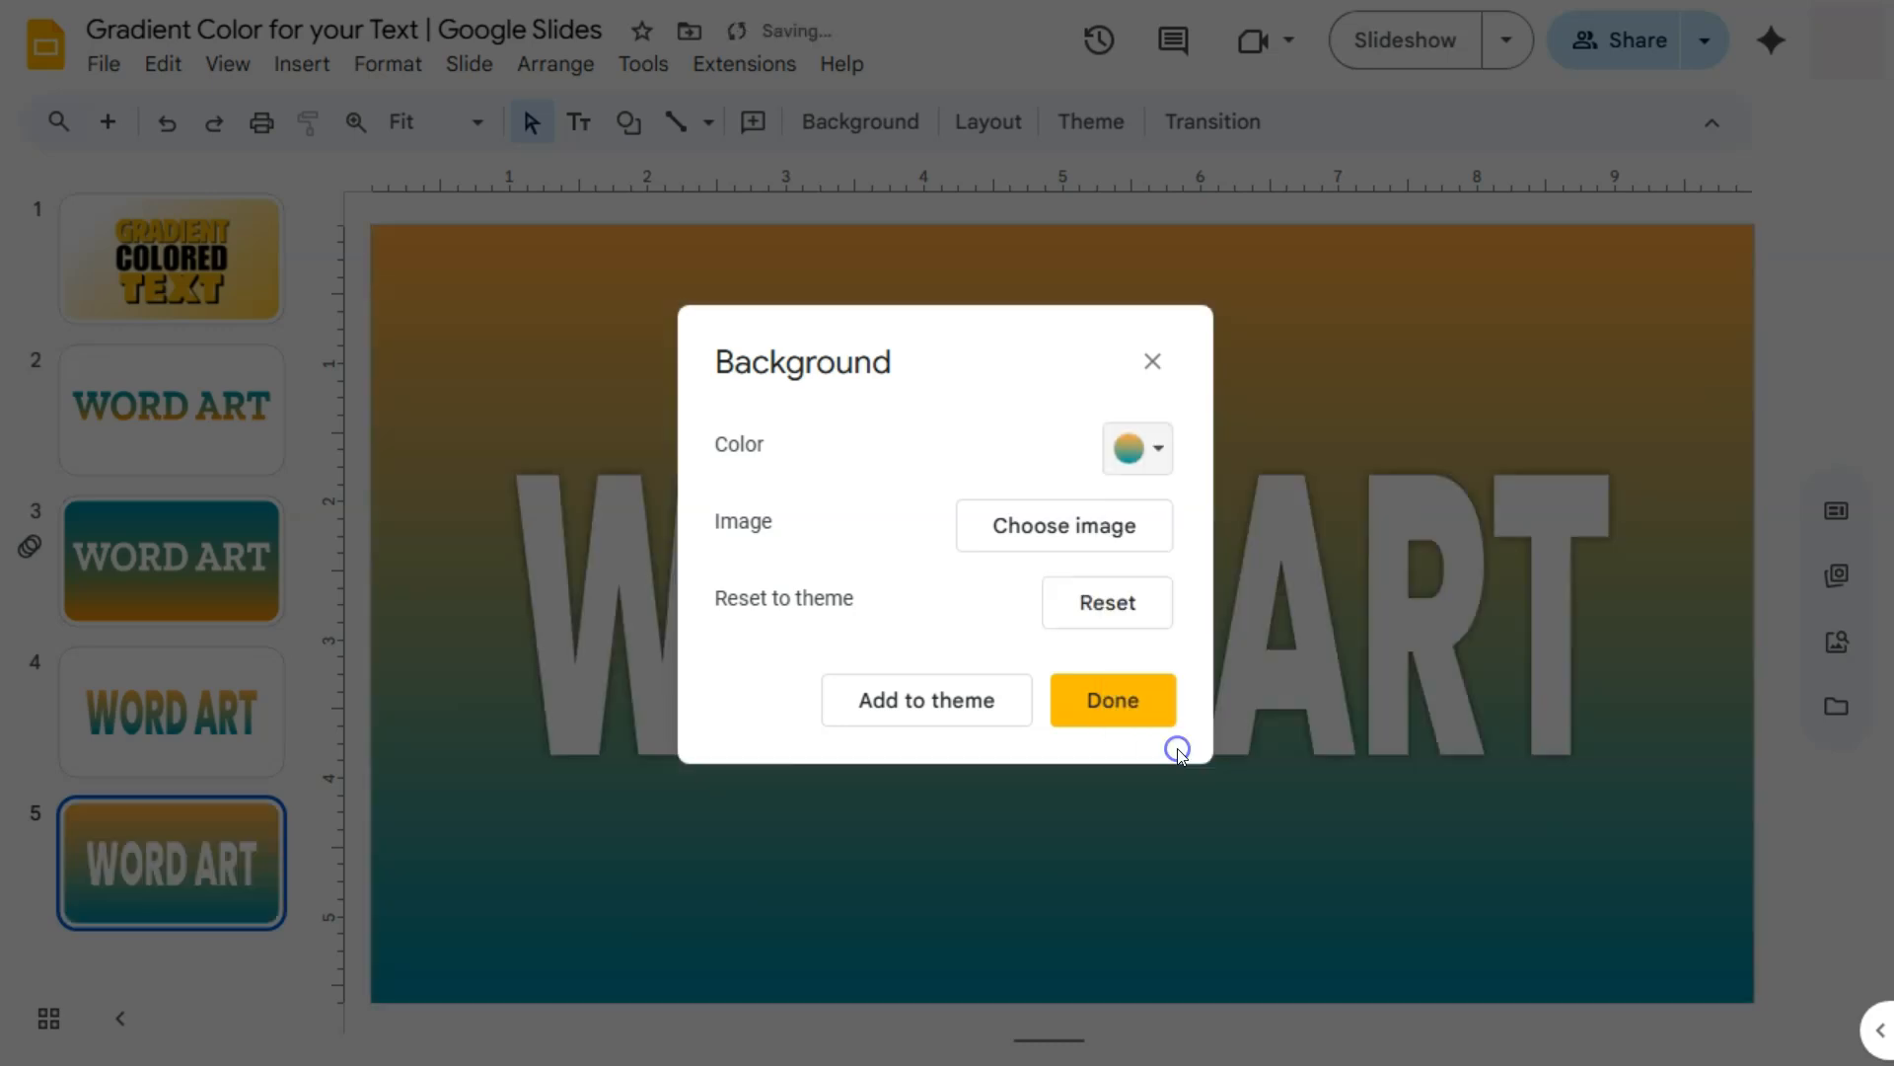
{"action": "left_click", "coordinate": [1129, 706]}
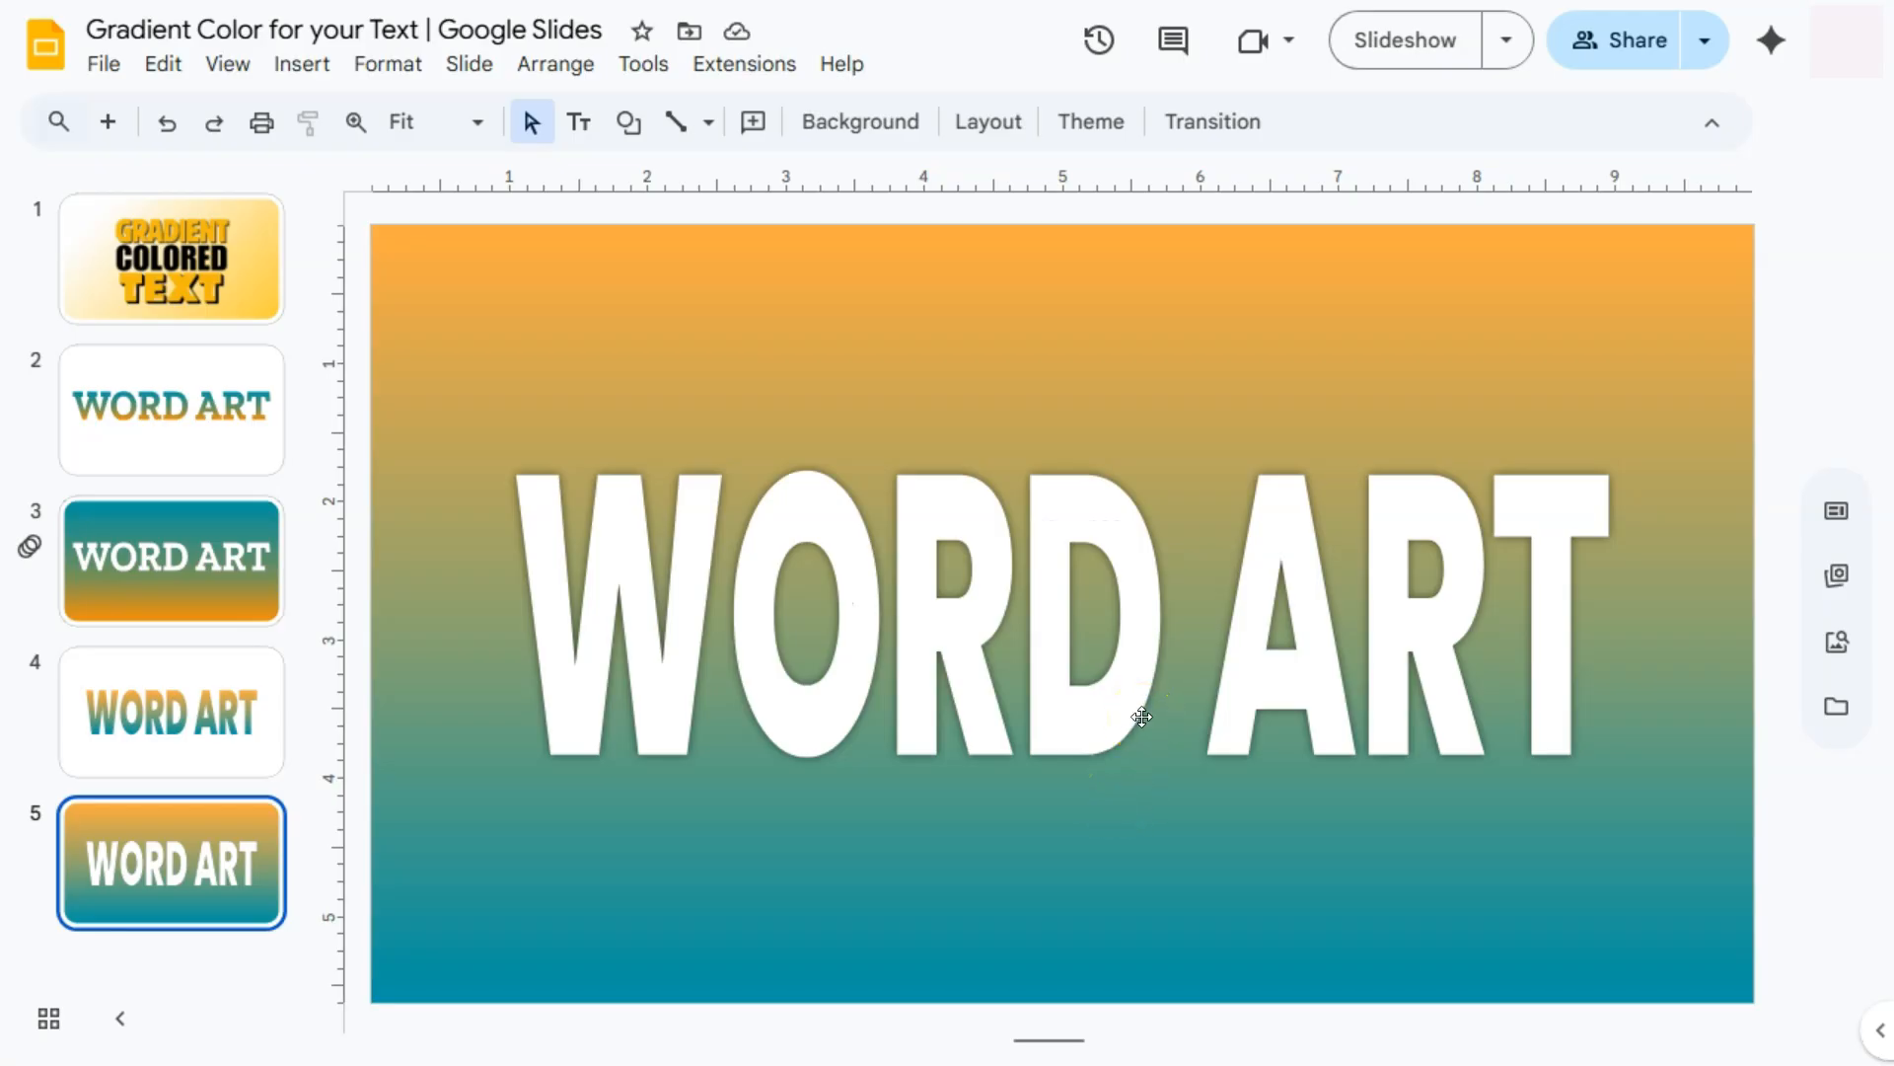
Give slide 5 a Dissolve transition lasting 2.0 seconds, and preview it
{"action": "left_click", "coordinate": [1238, 121]}
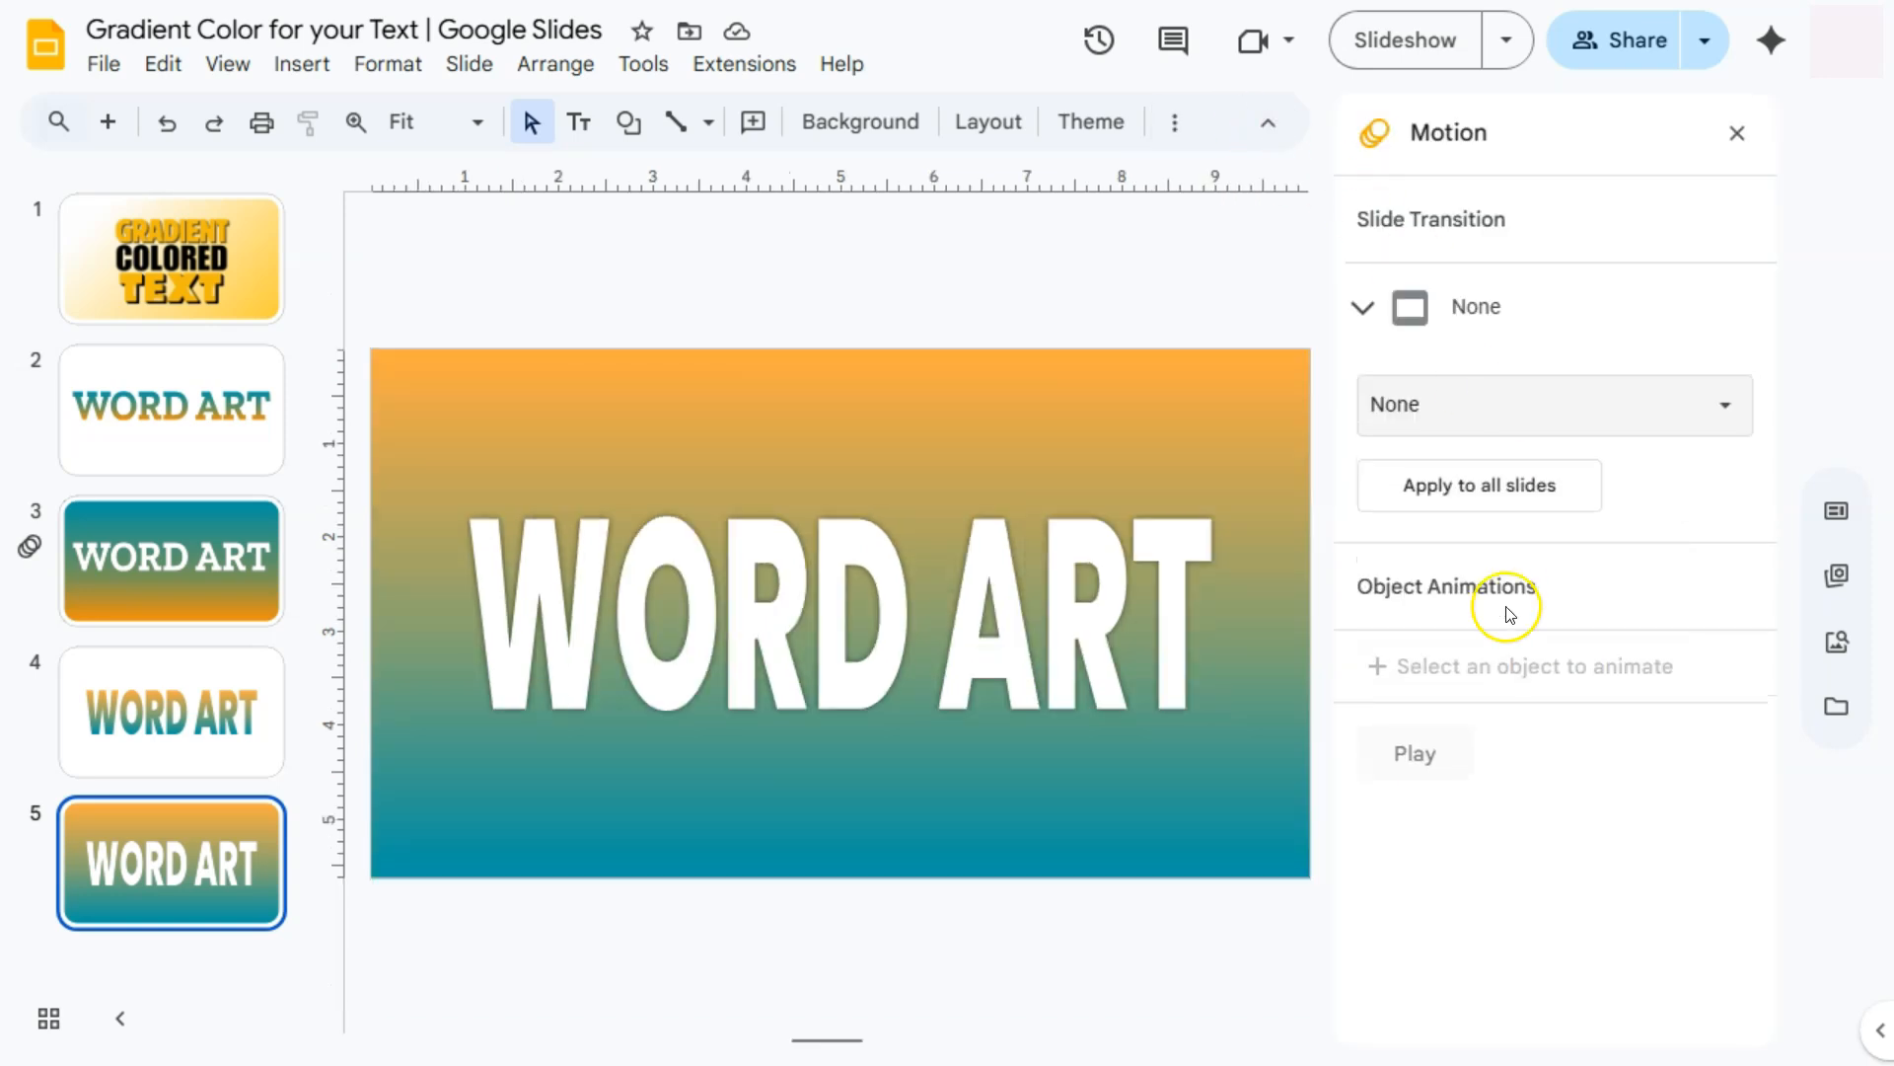
{"action": "left_click", "coordinate": [1438, 404]}
{"action": "left_click", "coordinate": [1451, 515]}
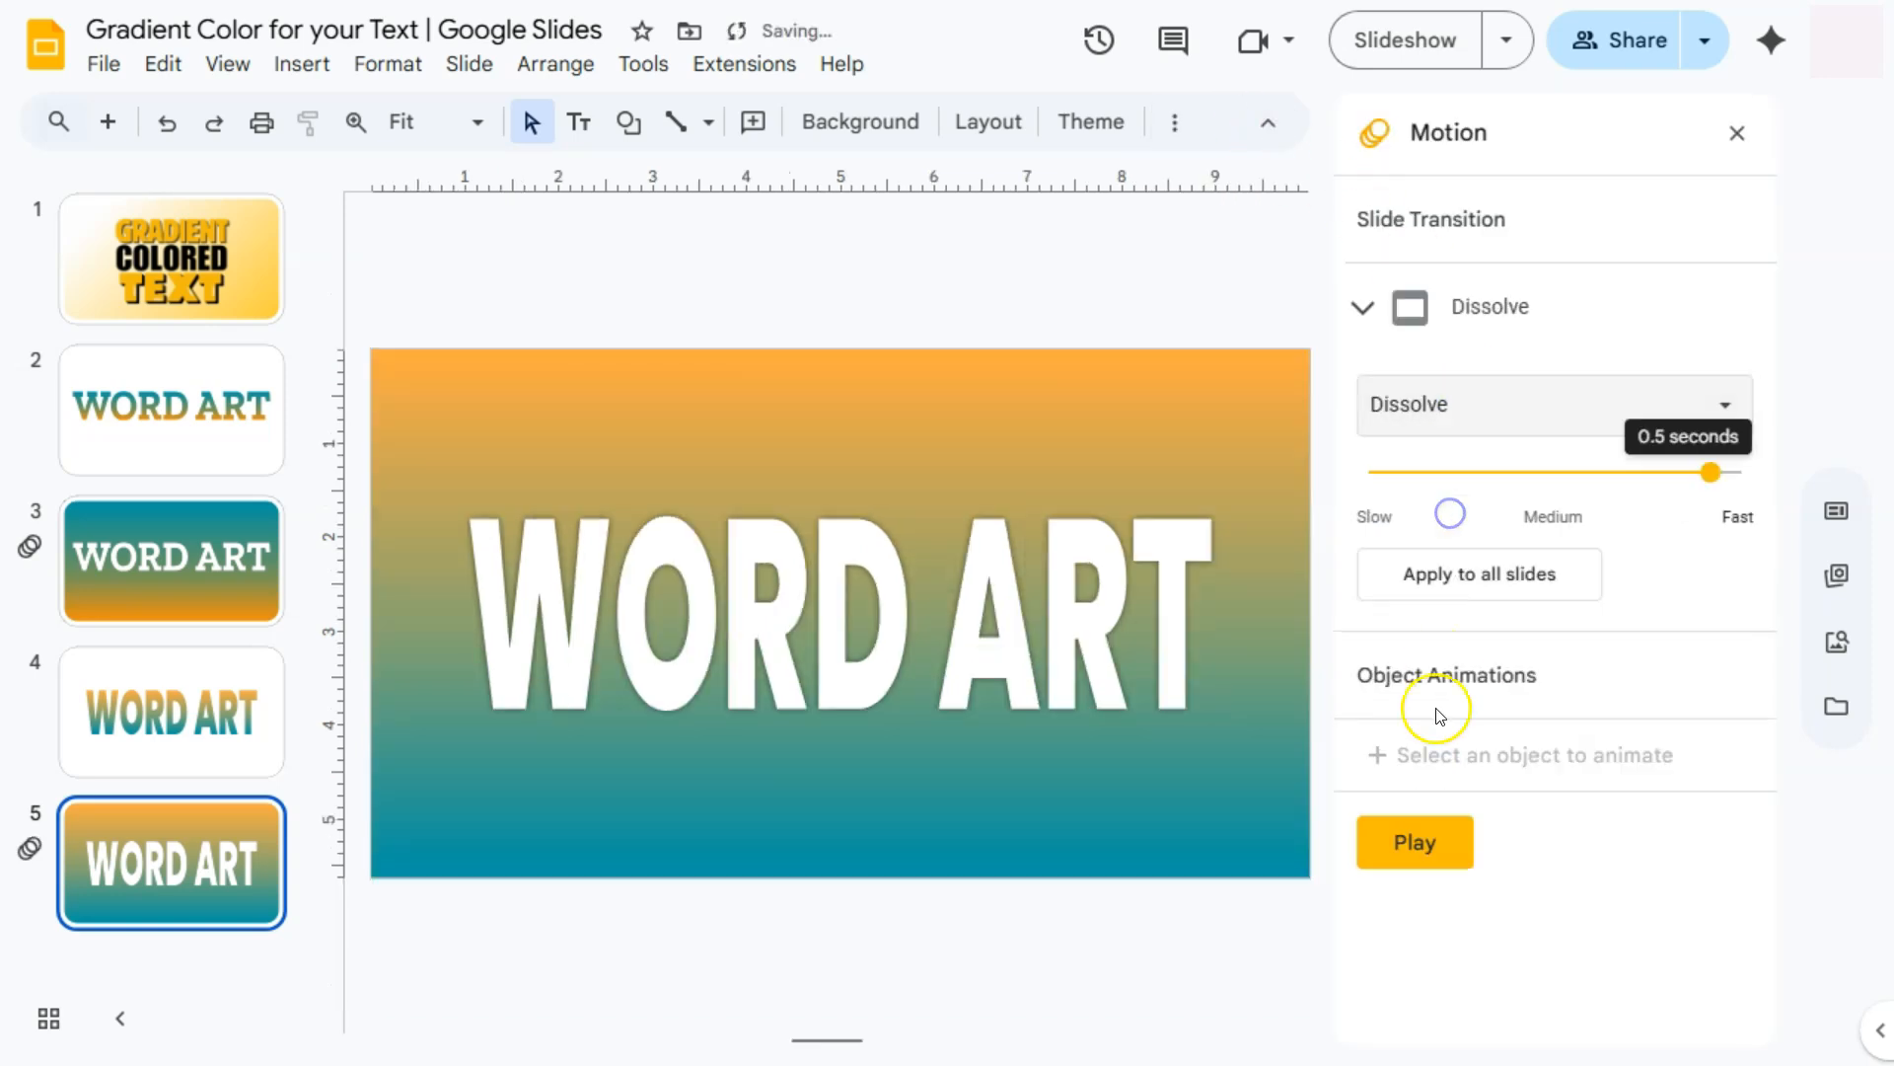
{"action": "left_click_drag", "start_coordinate": [1711, 472], "coordinate": [1596, 473]}
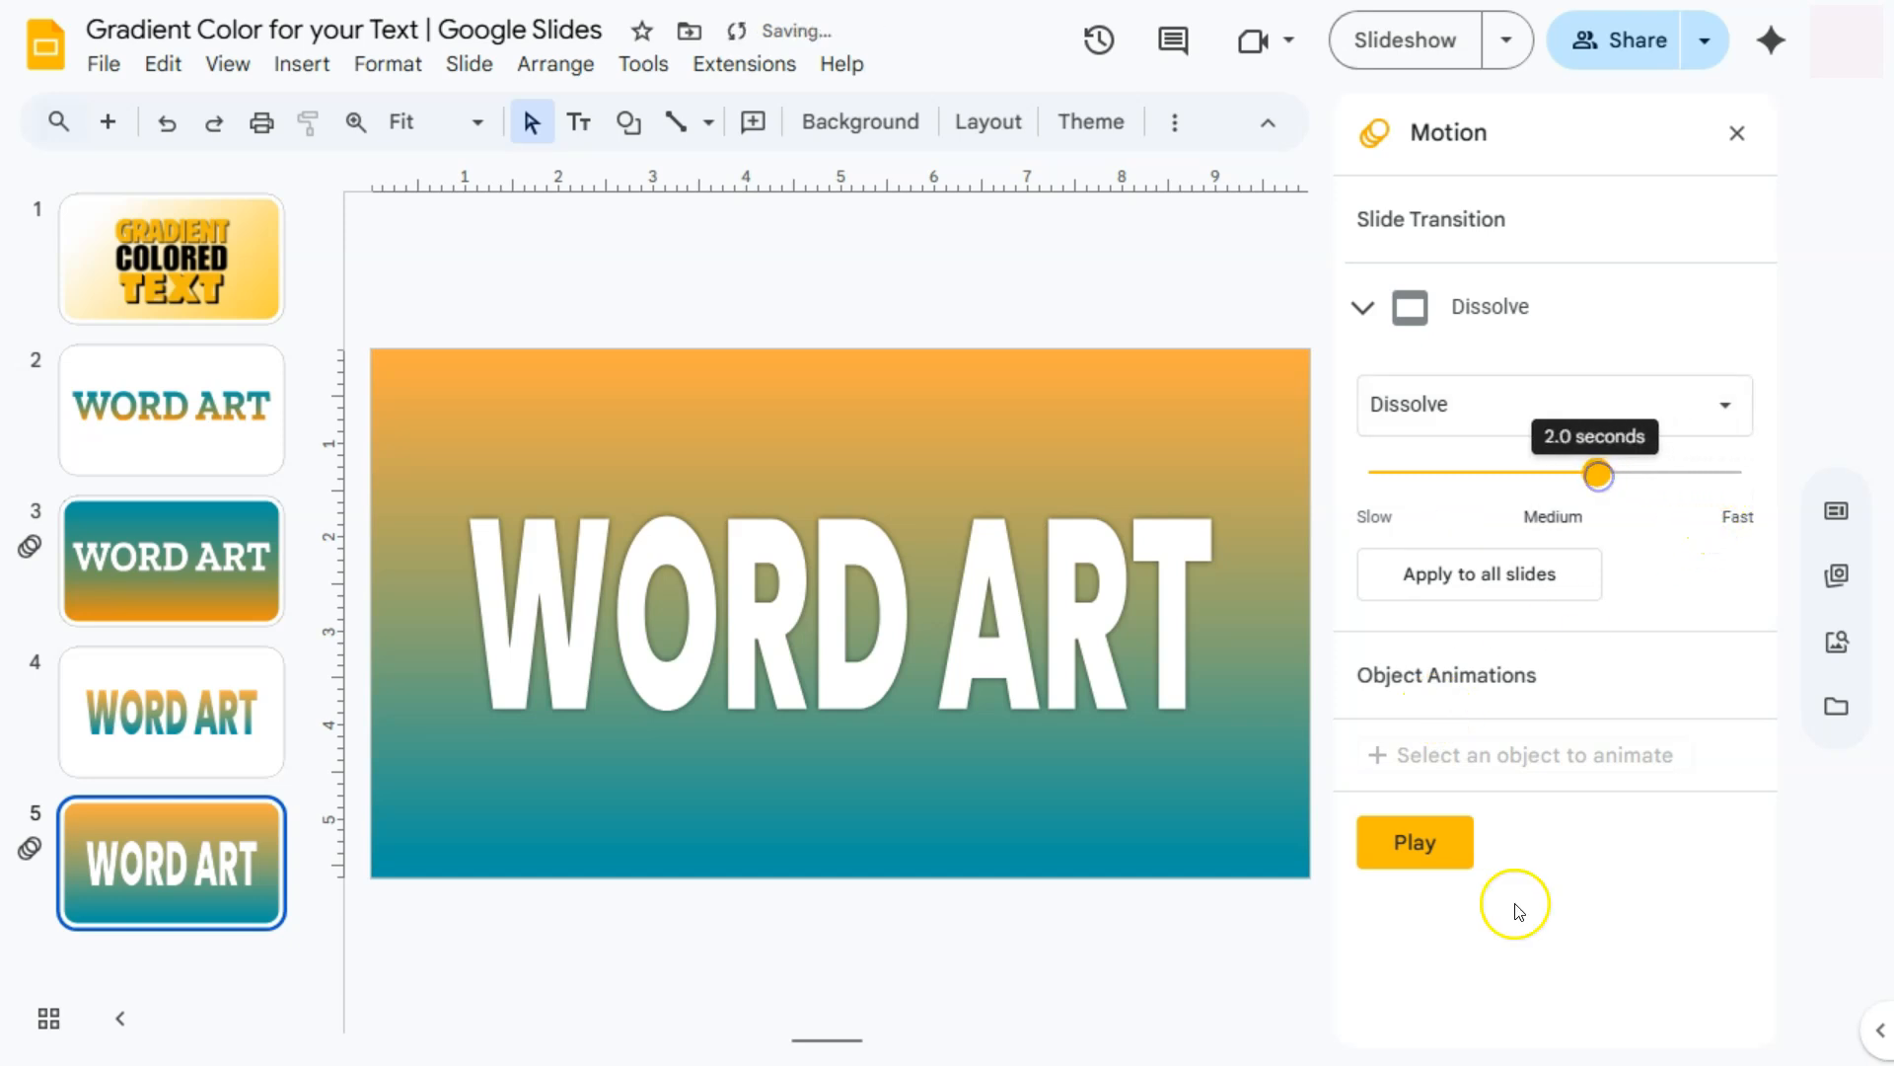
{"action": "left_click", "coordinate": [1418, 851]}
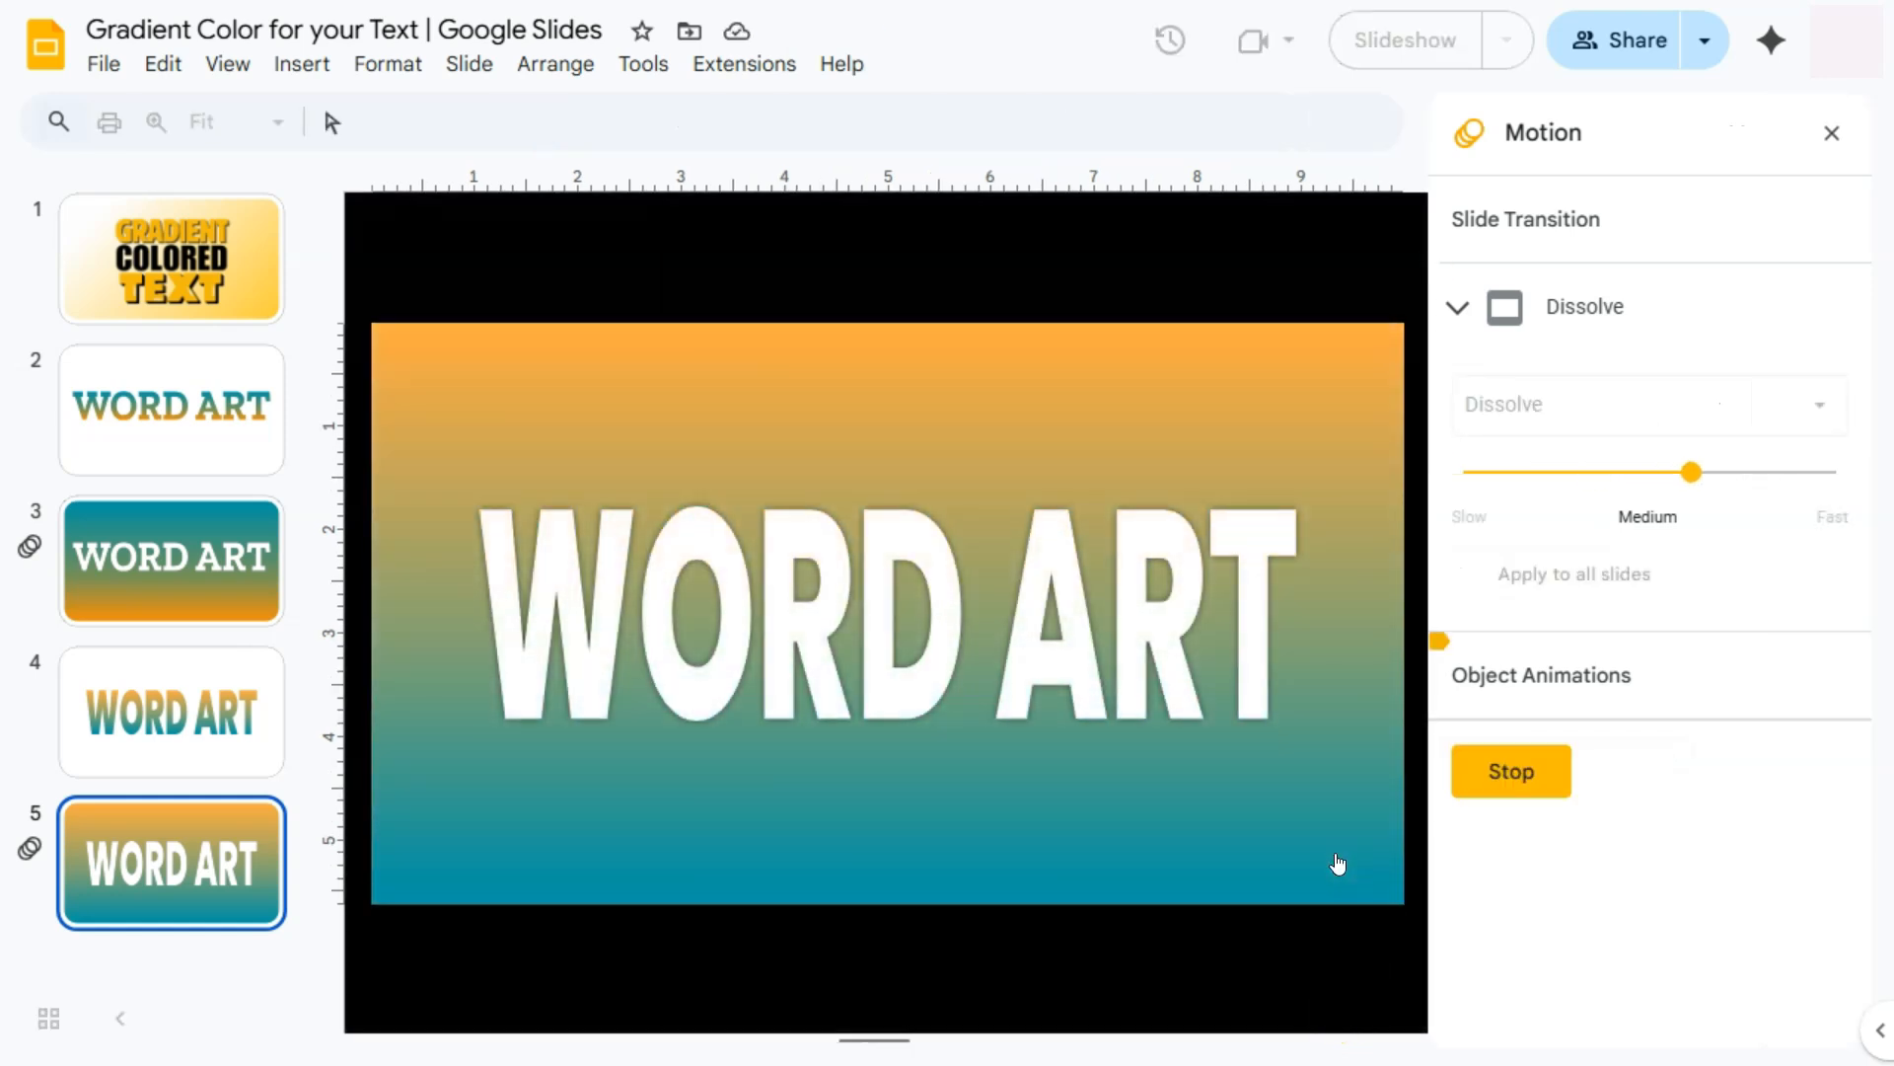
{"action": "left_click", "coordinate": [1491, 774]}
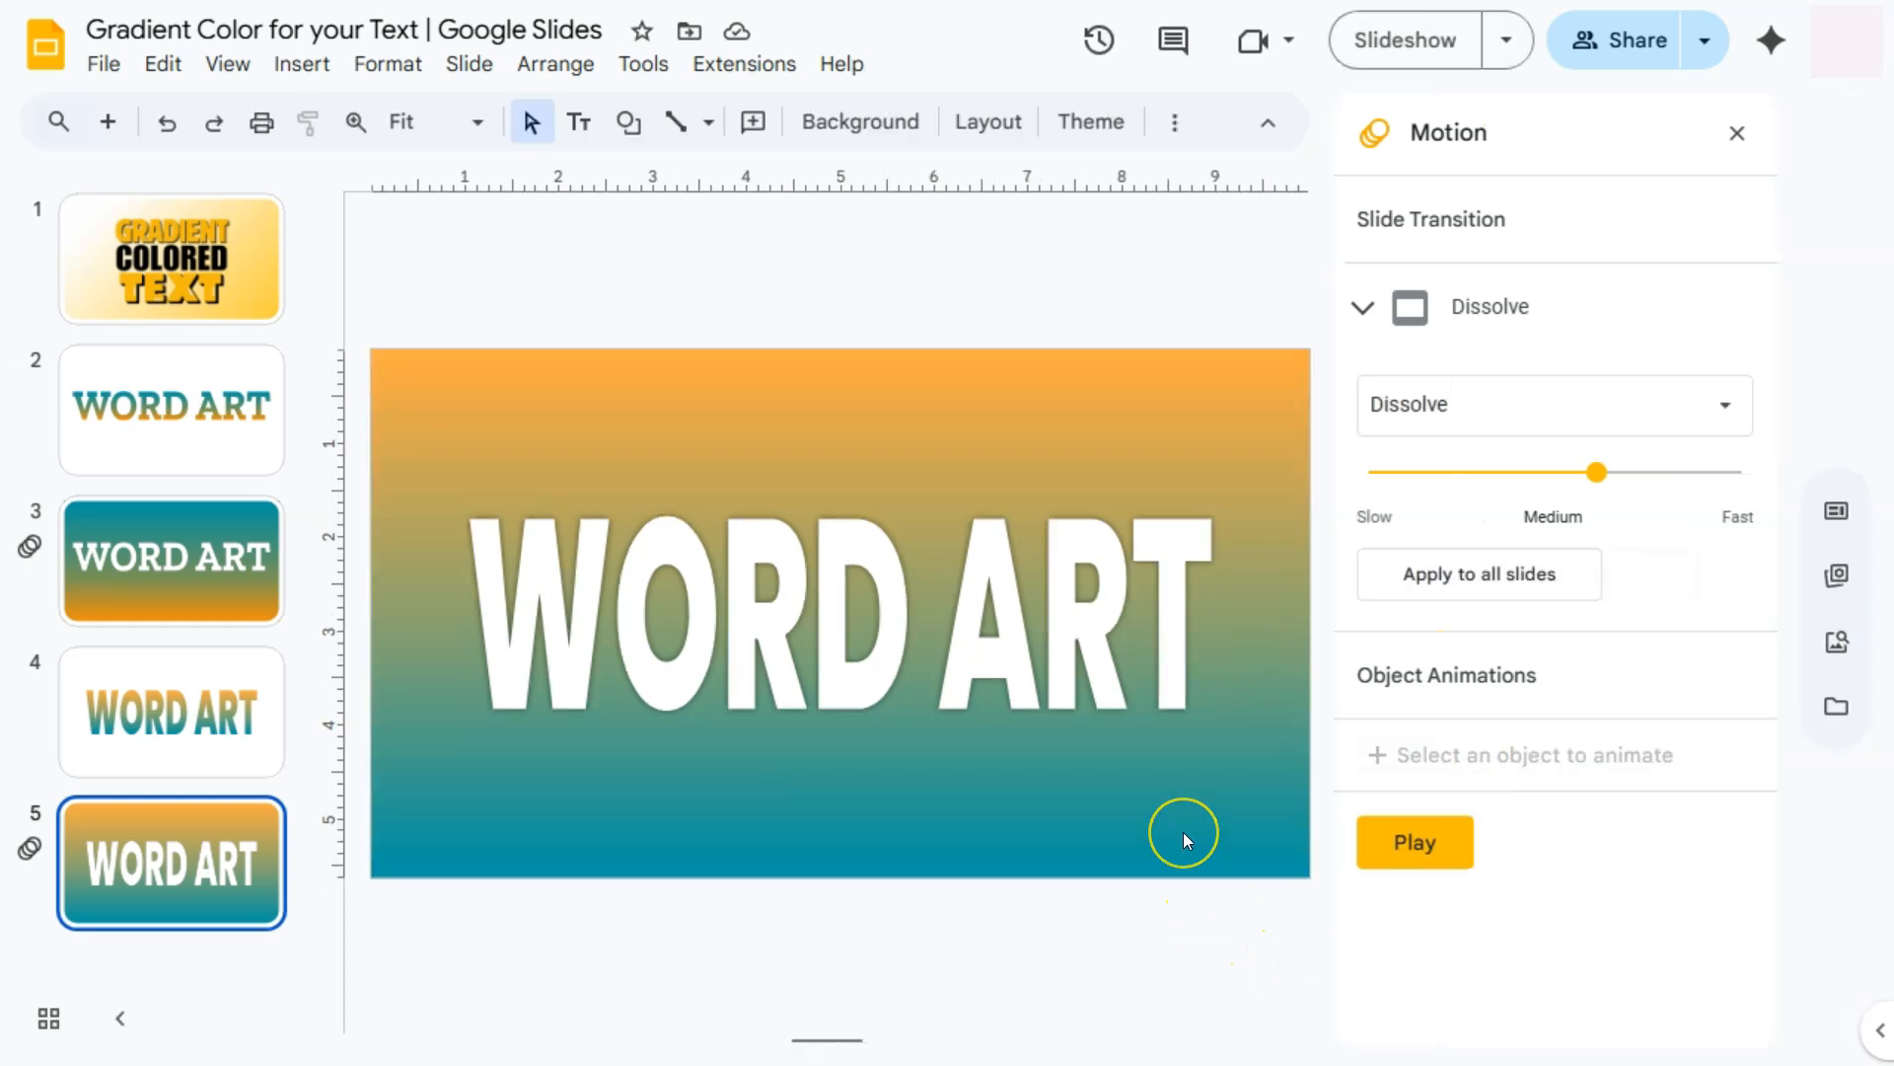